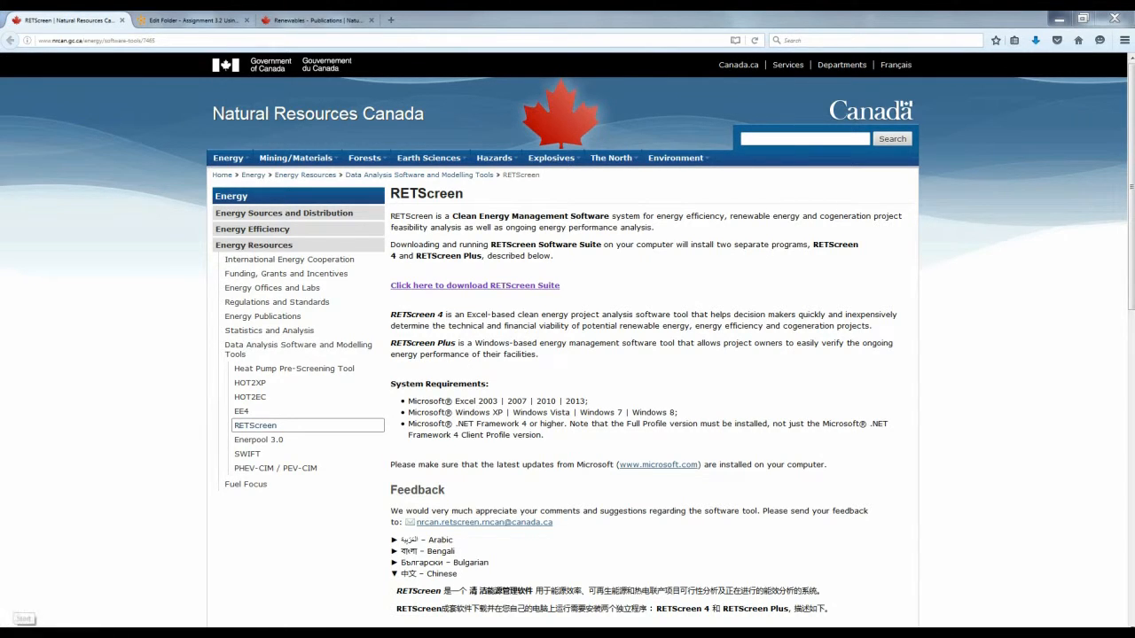
Launch RETScreen 4 from the RETScreen International program folder
key(super)
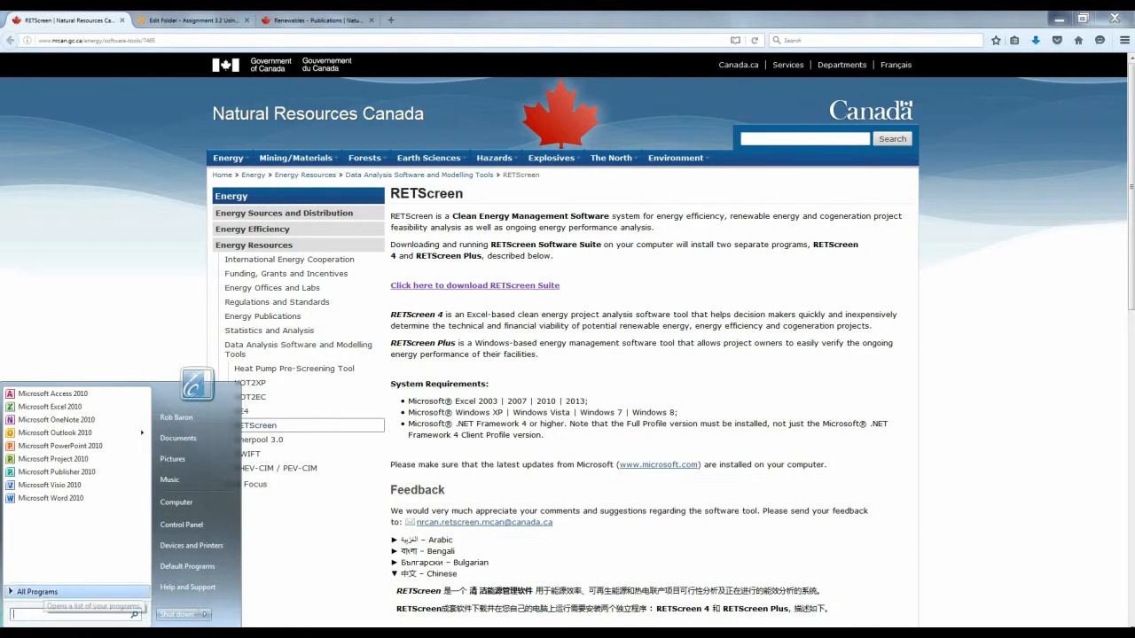
click(40, 592)
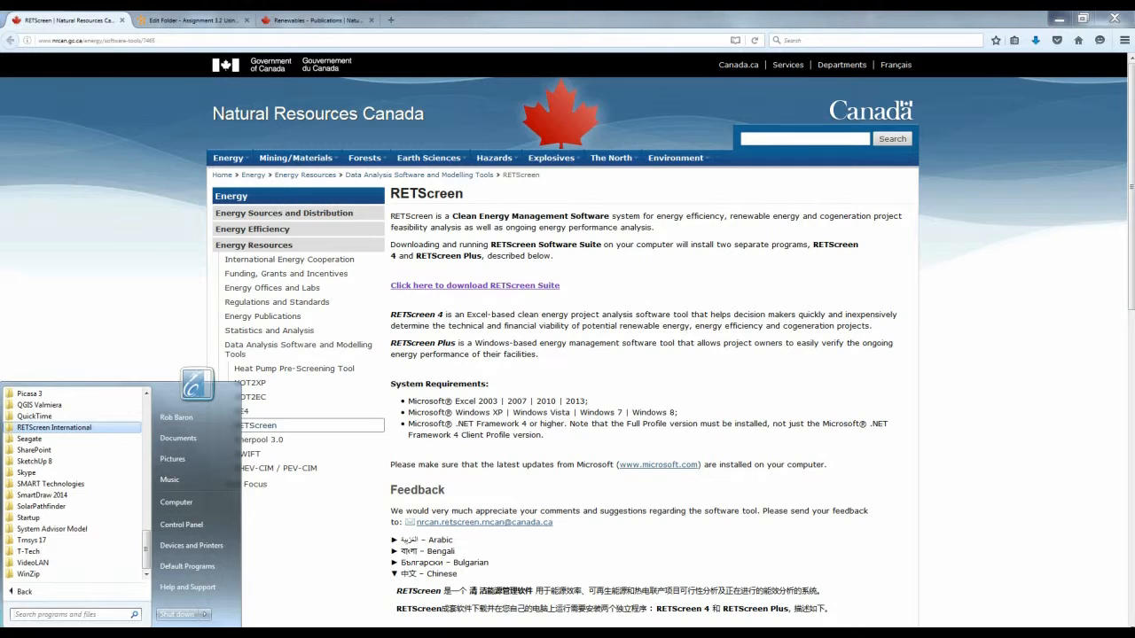
click(54, 427)
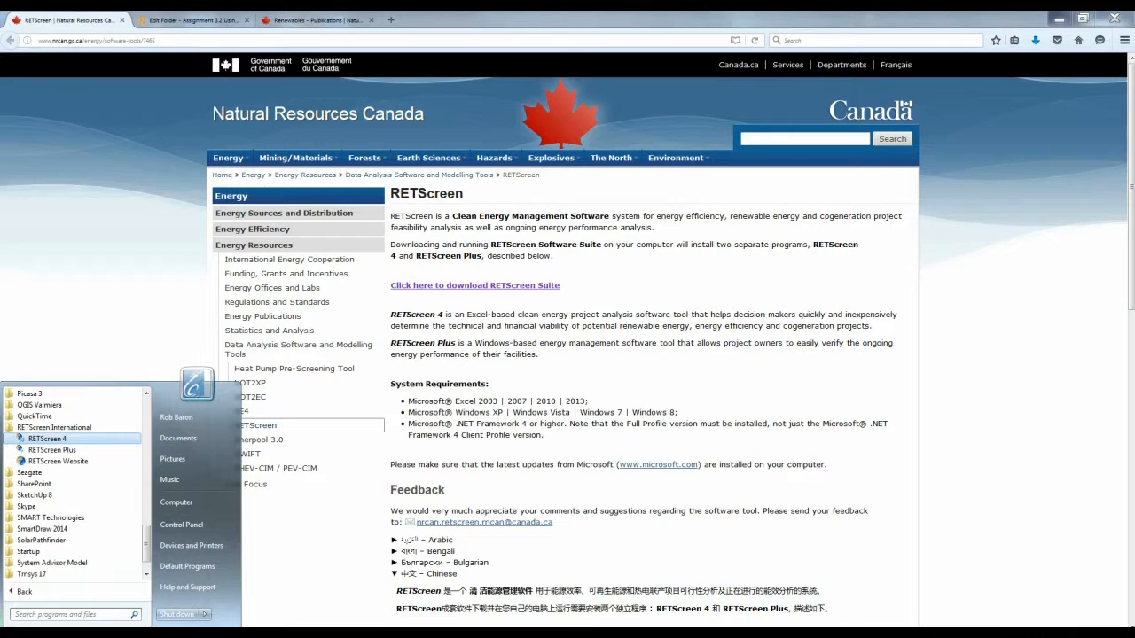
click(47, 439)
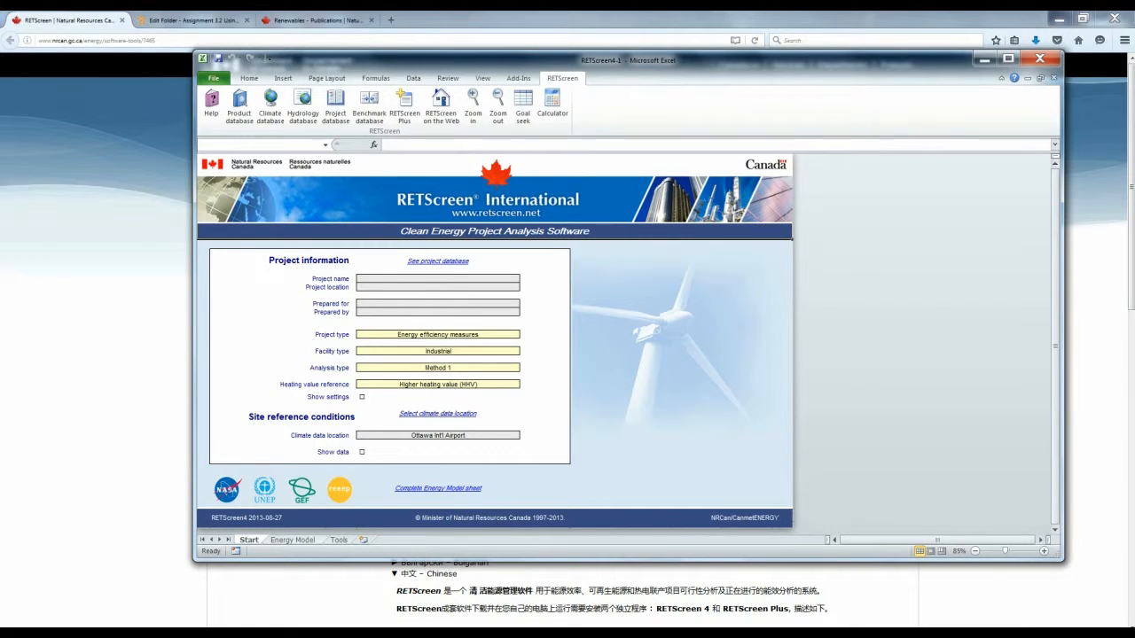
Look over the workbook's Energy Model and Tools sheets, and return to the Start sheet
click(293, 540)
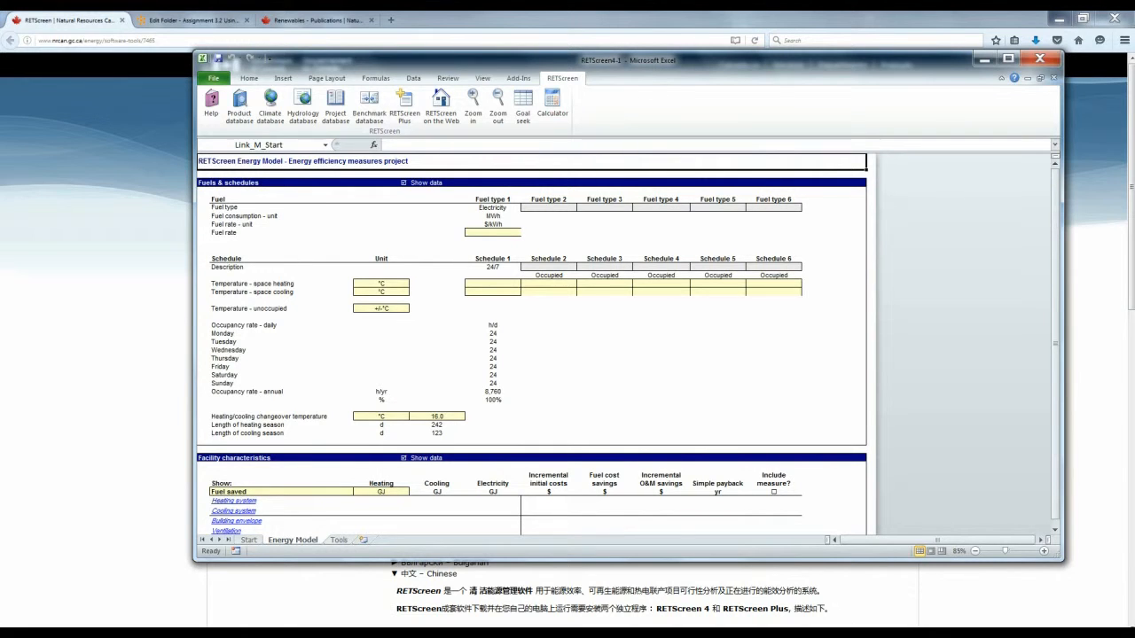
click(339, 540)
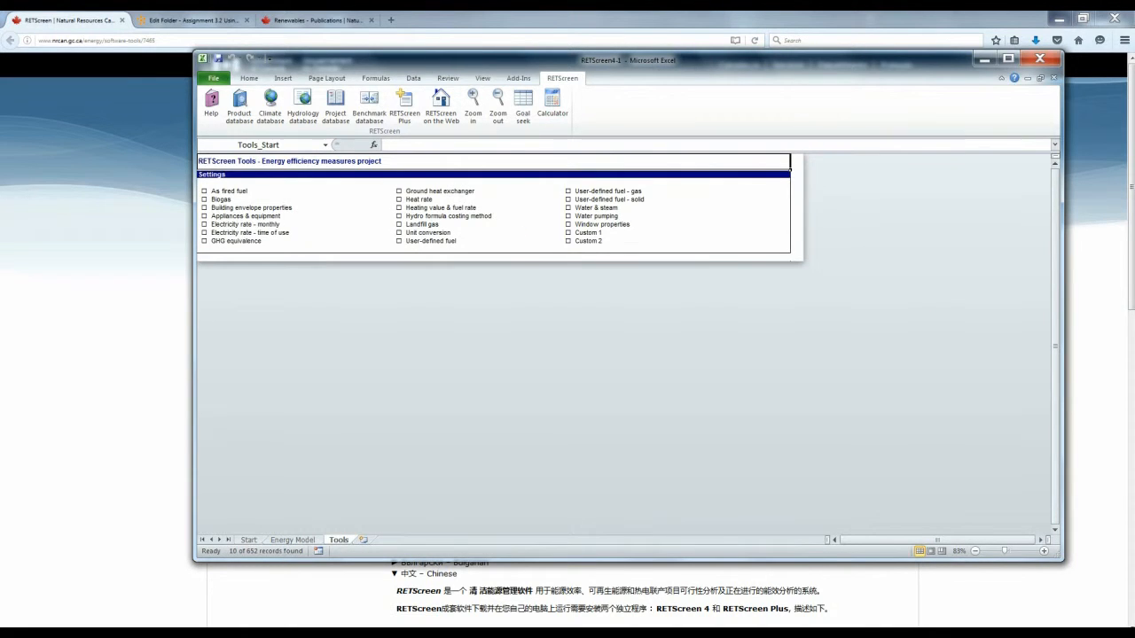
click(249, 540)
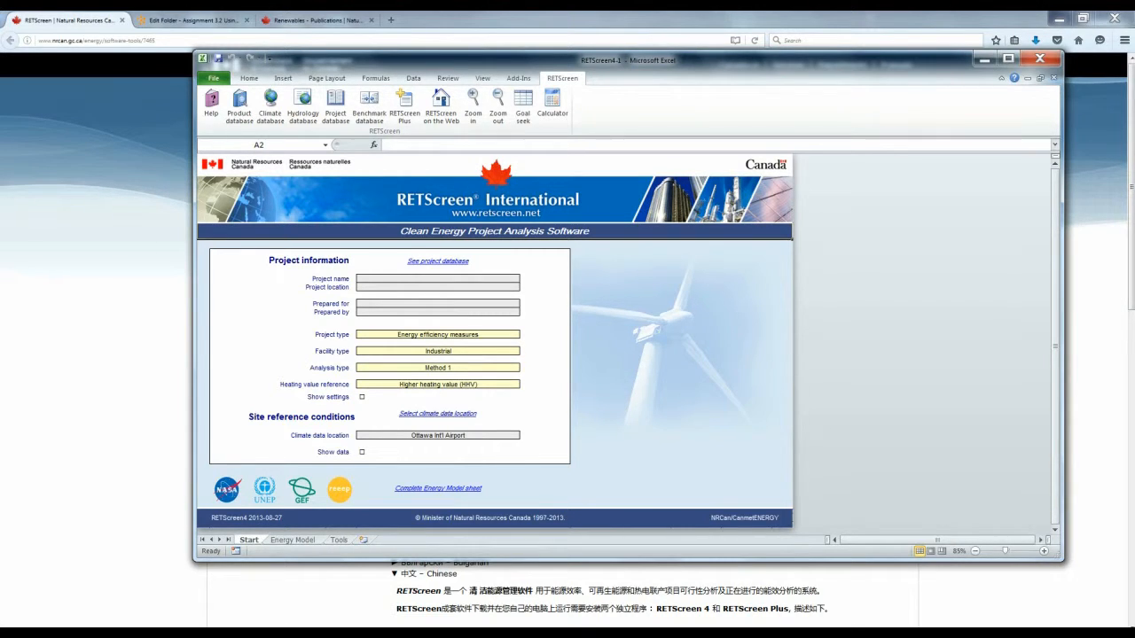
Set the project type to Power and the technology to Photovoltaic
click(438, 335)
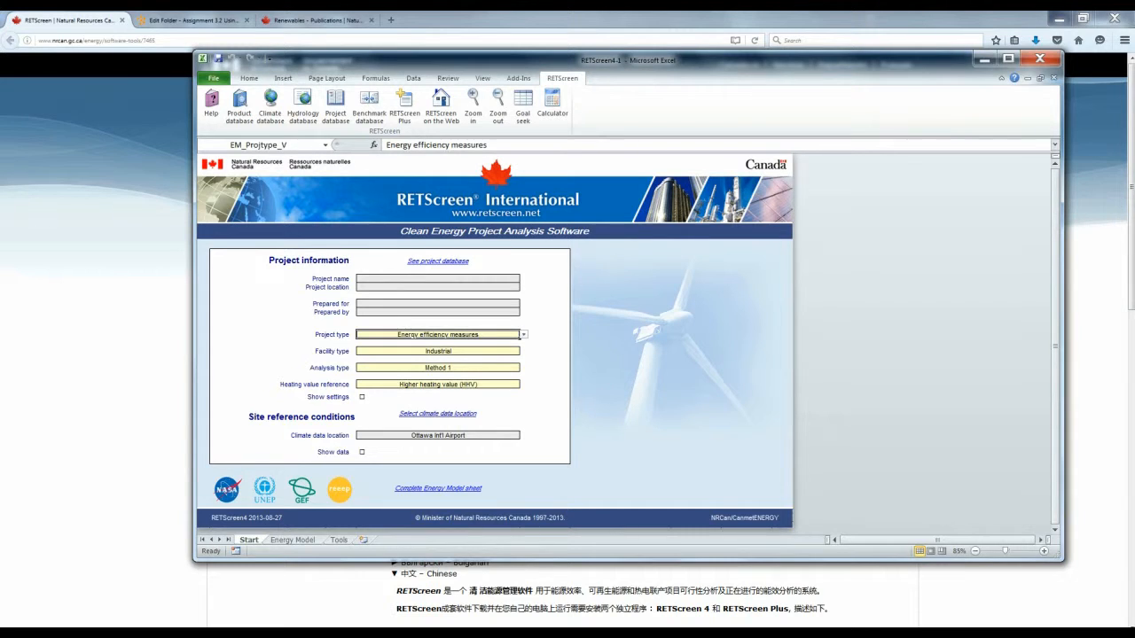
click(524, 335)
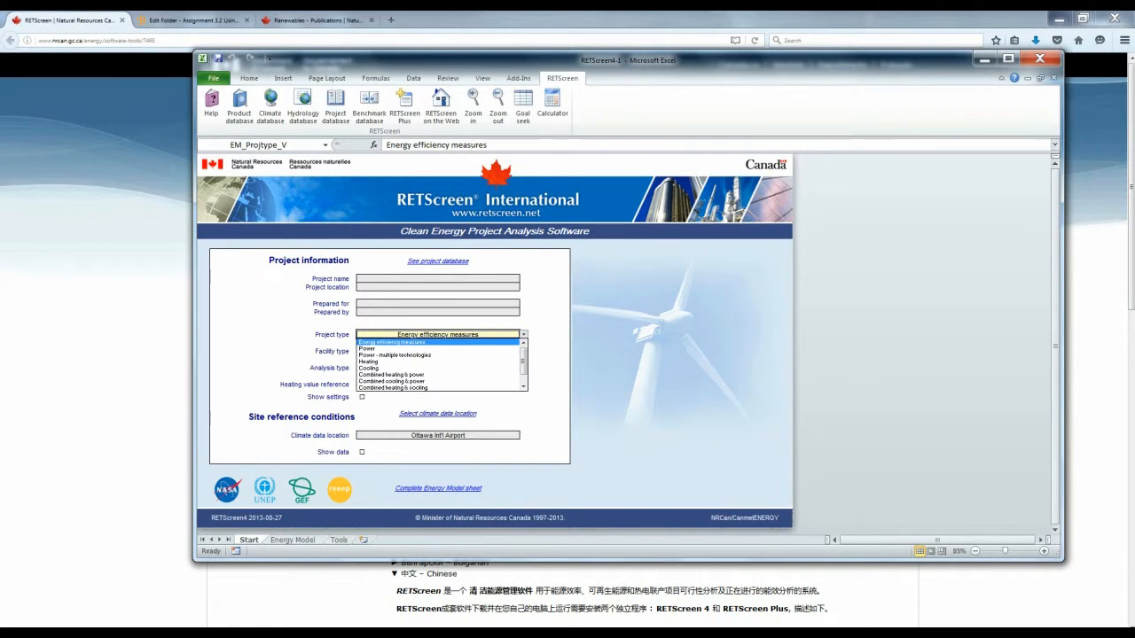
click(497, 349)
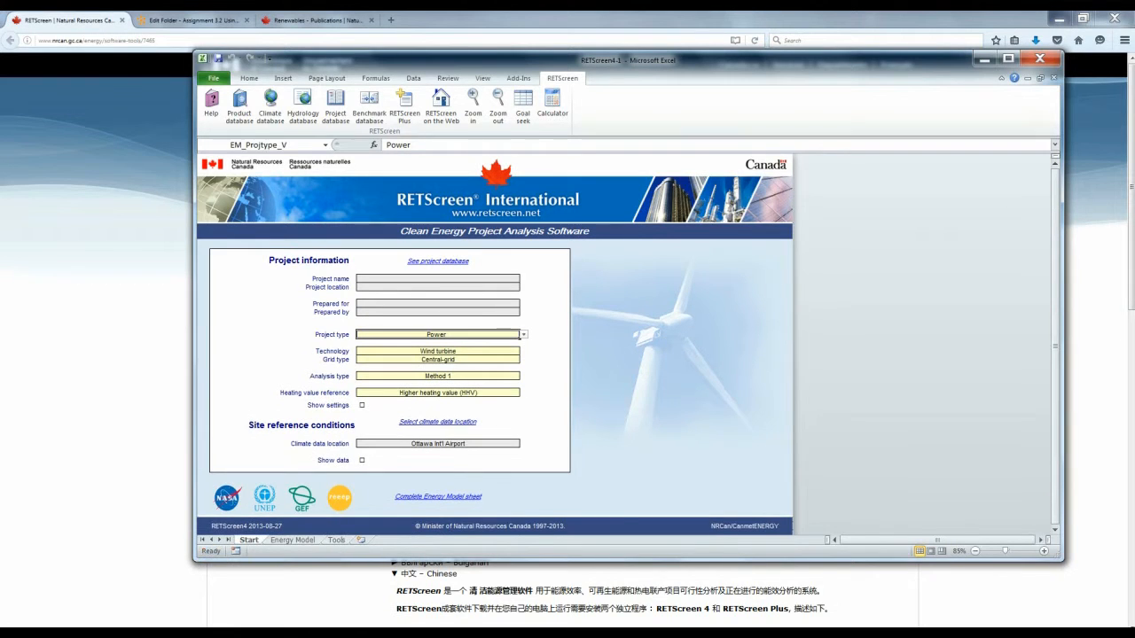
click(470, 351)
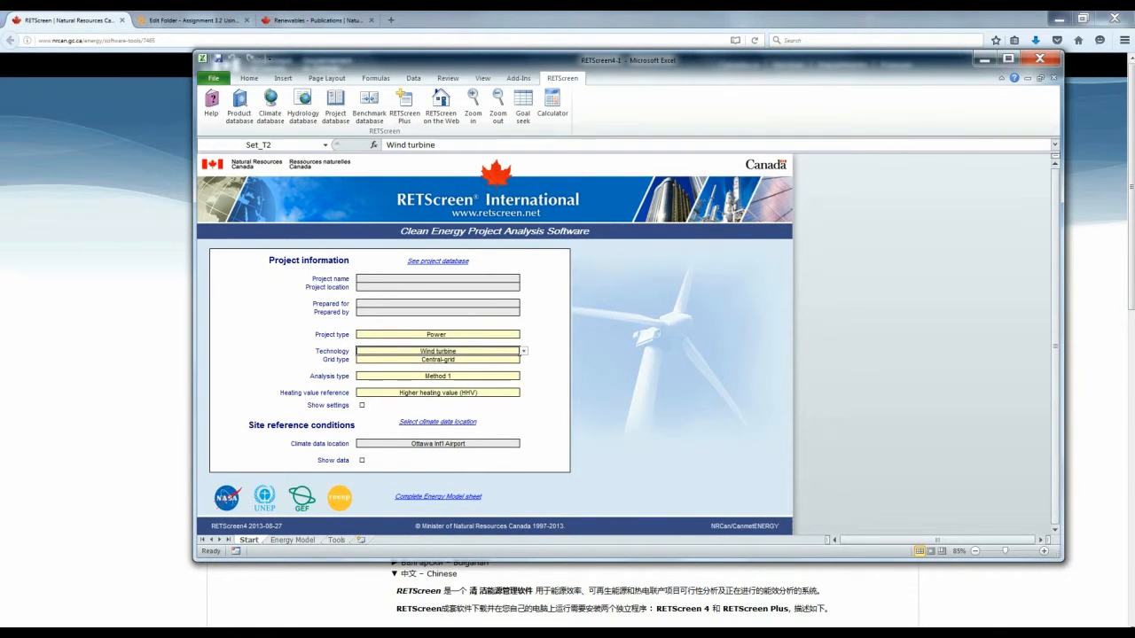
click(524, 351)
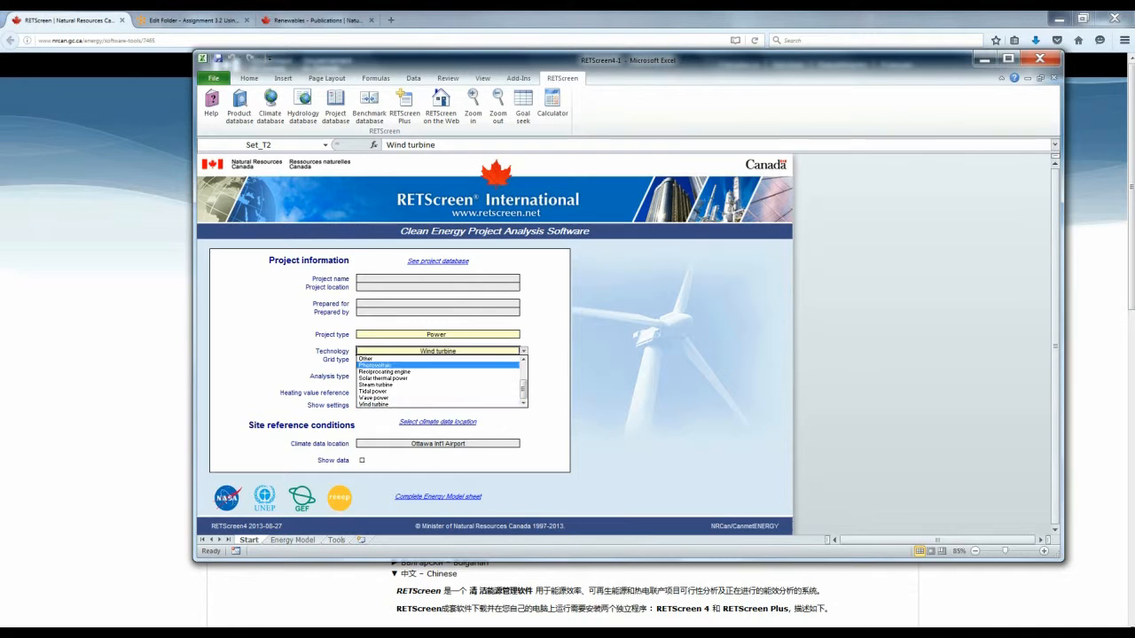
click(470, 366)
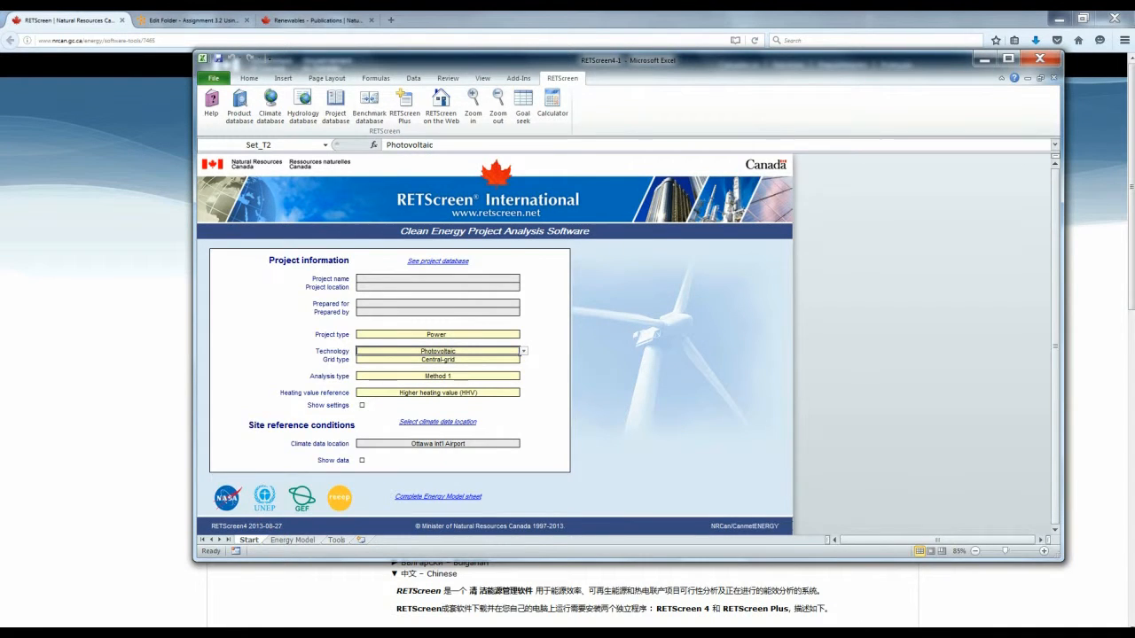
Set the project's grid type to Off-grid
click(470, 360)
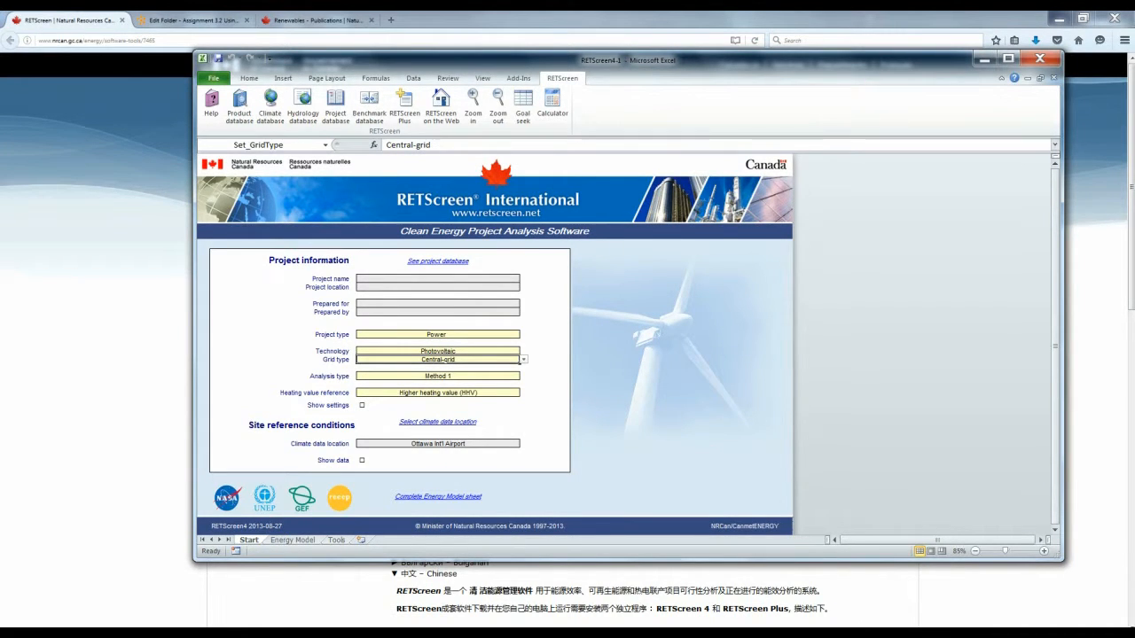
click(524, 360)
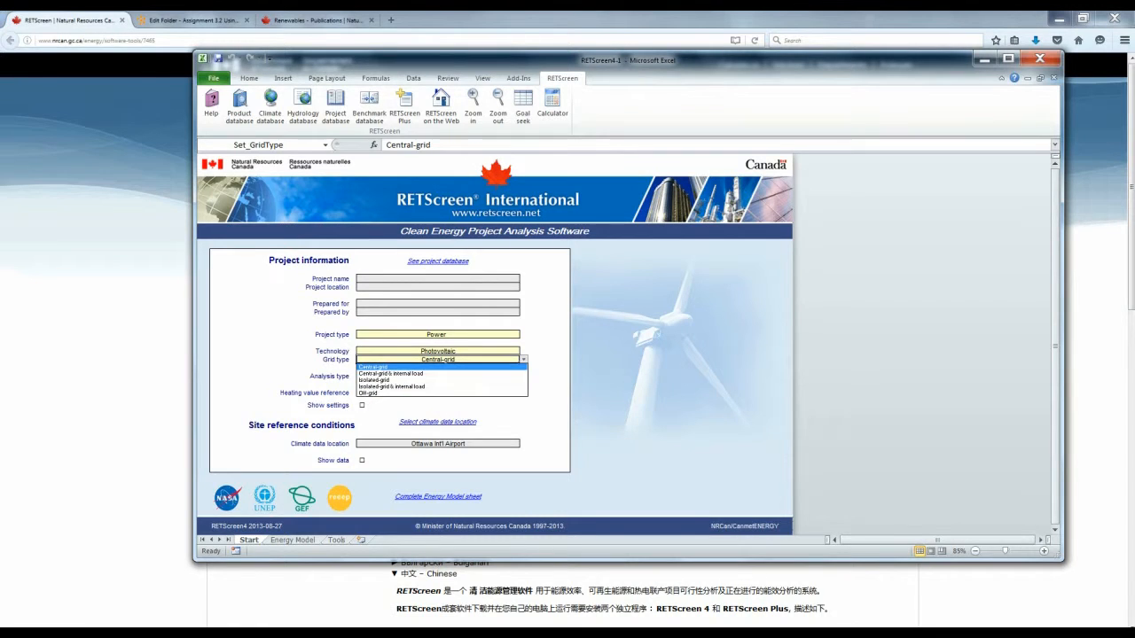
key(Down)
key(Down)
key(Down)
key(Down)
key(Return)
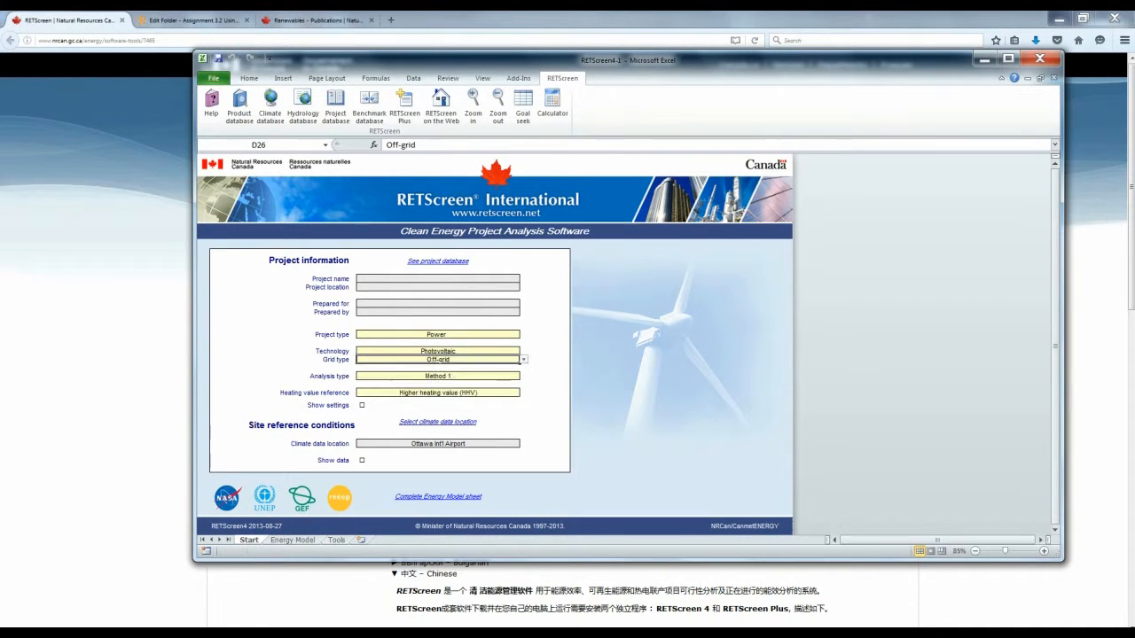
key(Return)
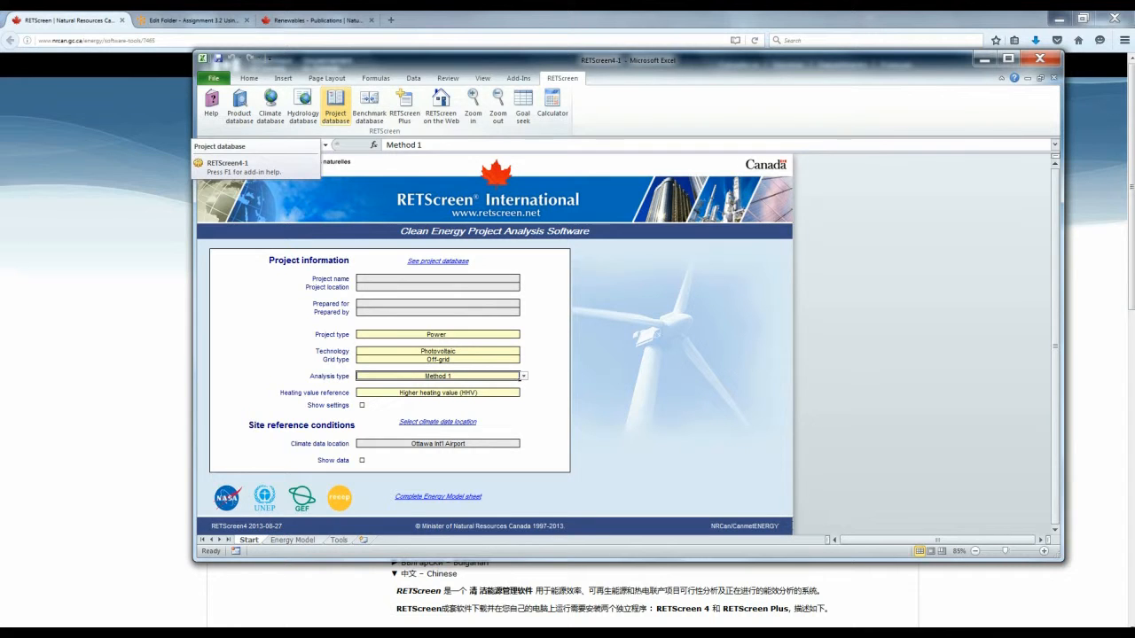
Load the Canadian photovoltaic case study "Residential - 0.3 kW - Off-grid" for Muskoka Airport from the project database, without saving the current changes
click(335, 107)
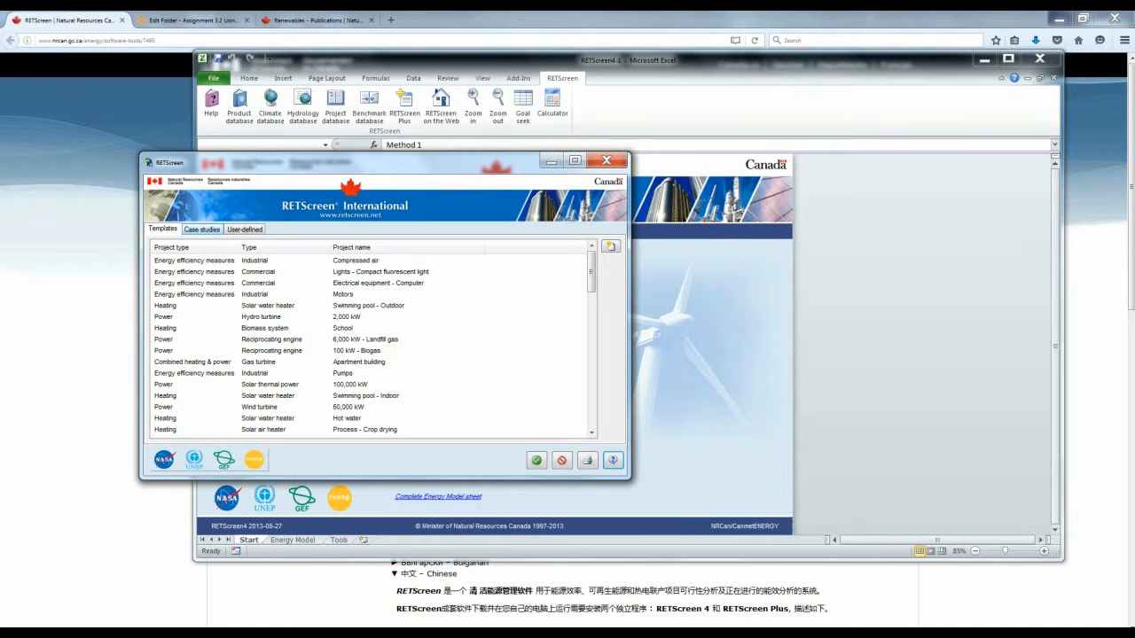
click(202, 229)
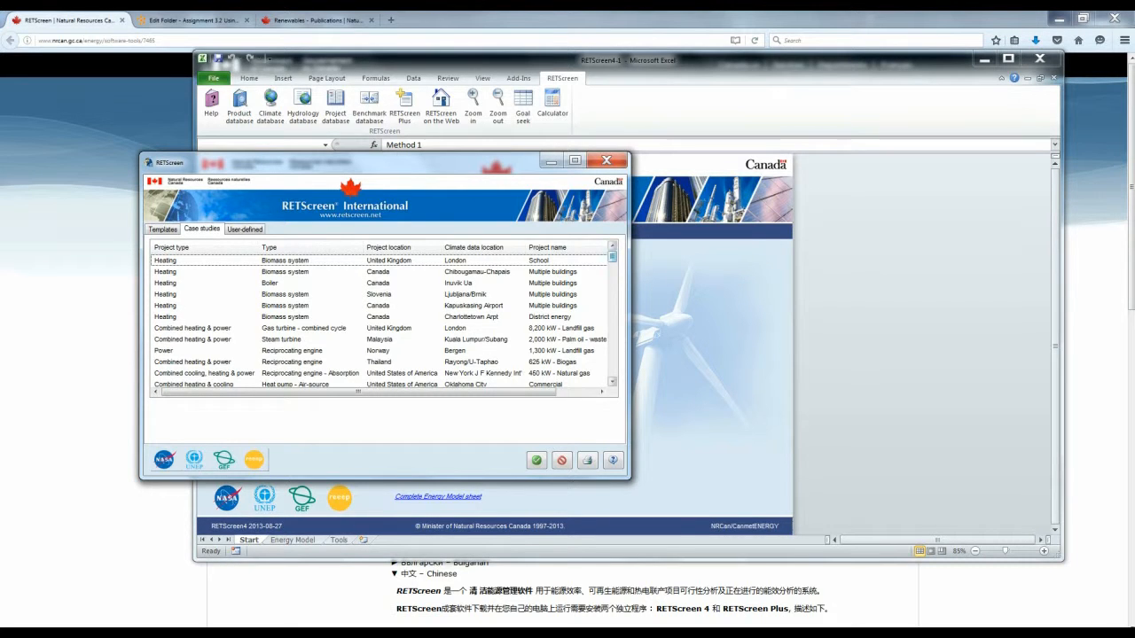
scroll(384, 319, down, 5)
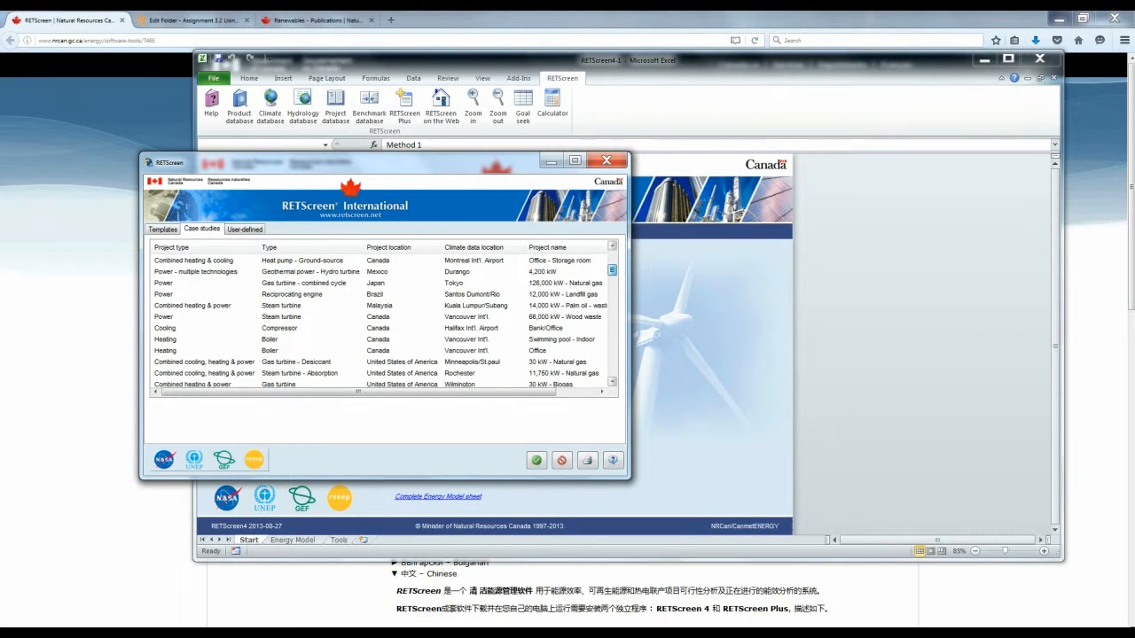
scroll(384, 323, down, 8)
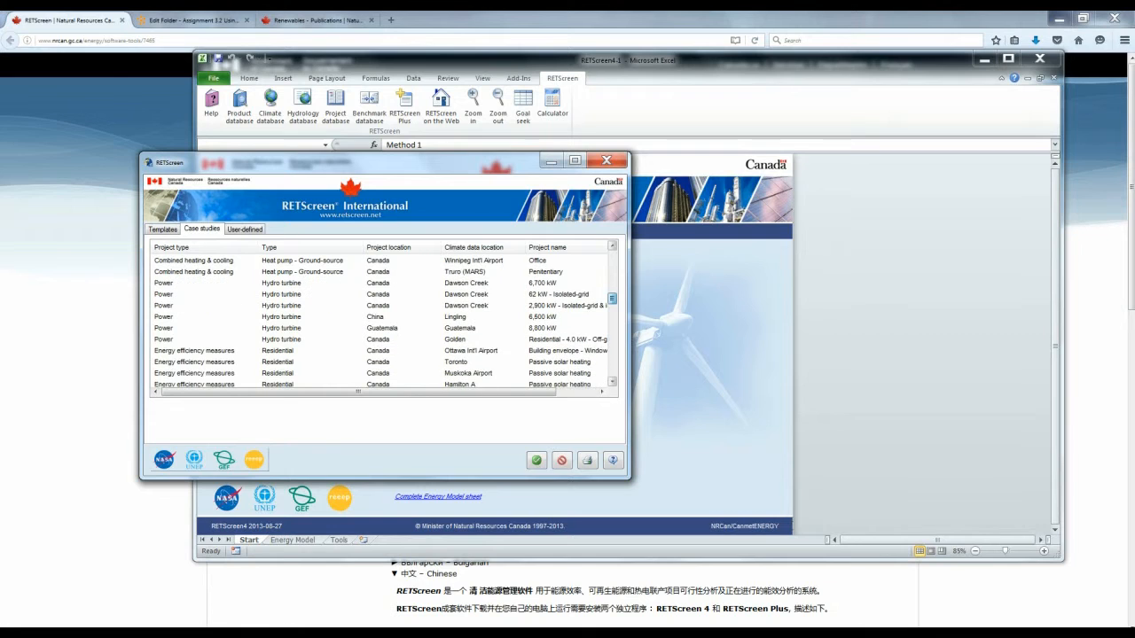
scroll(384, 323, down, 1)
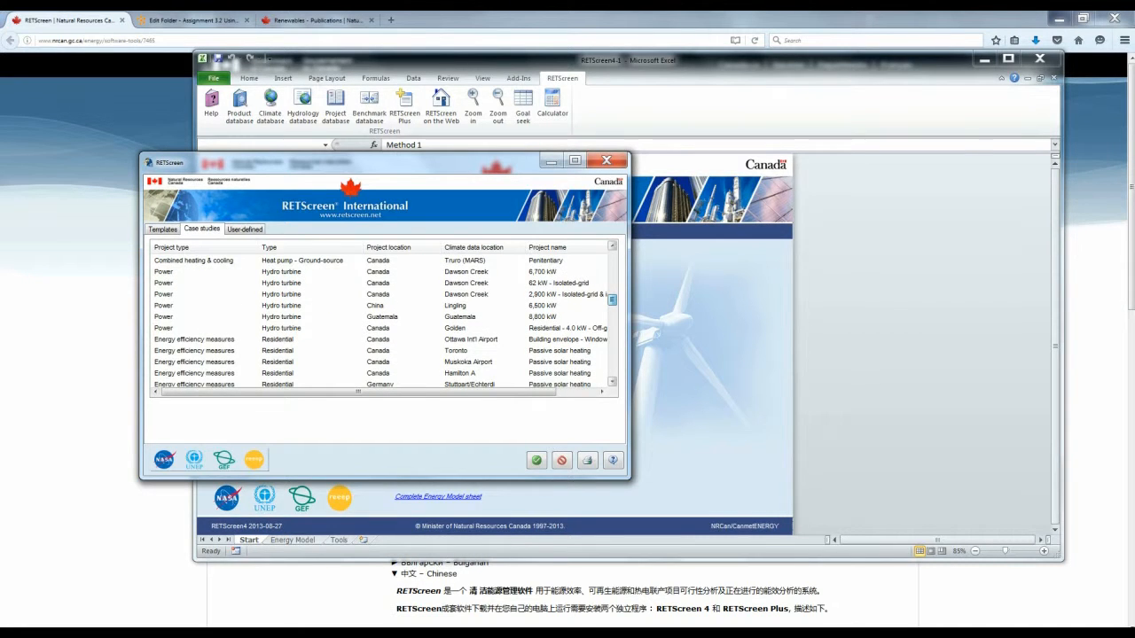
scroll(384, 323, down, 4)
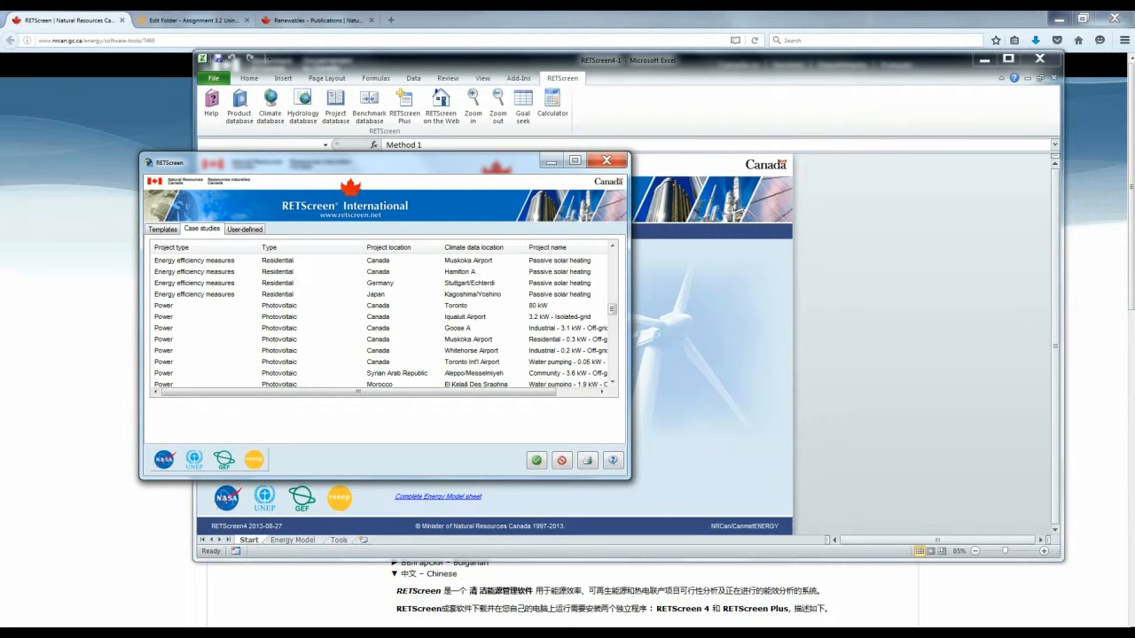
click(380, 339)
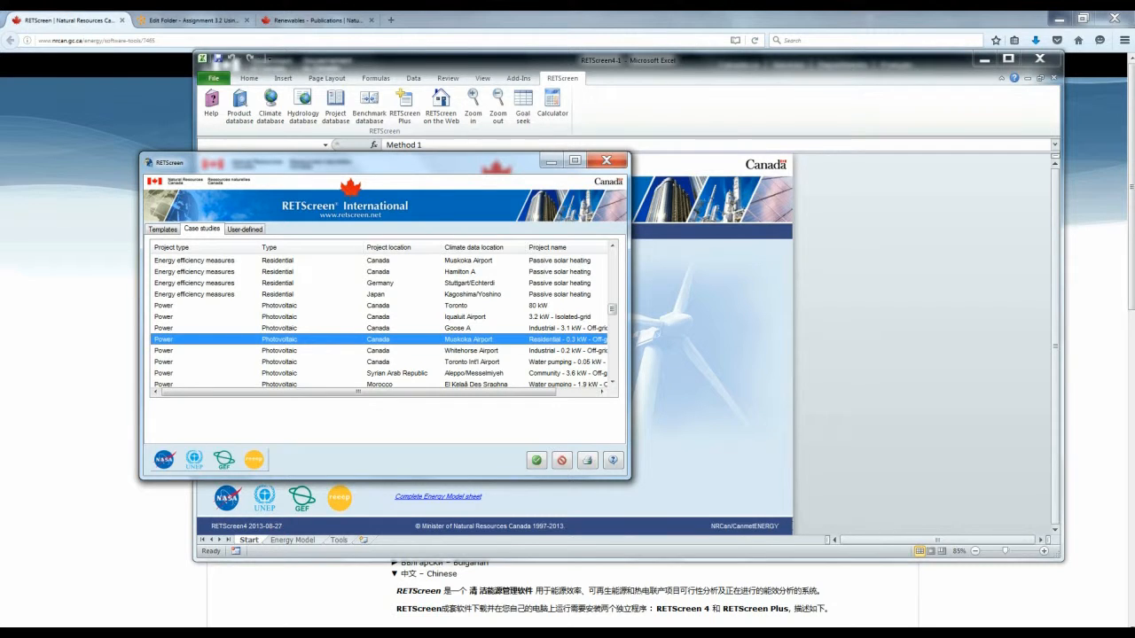
click(536, 460)
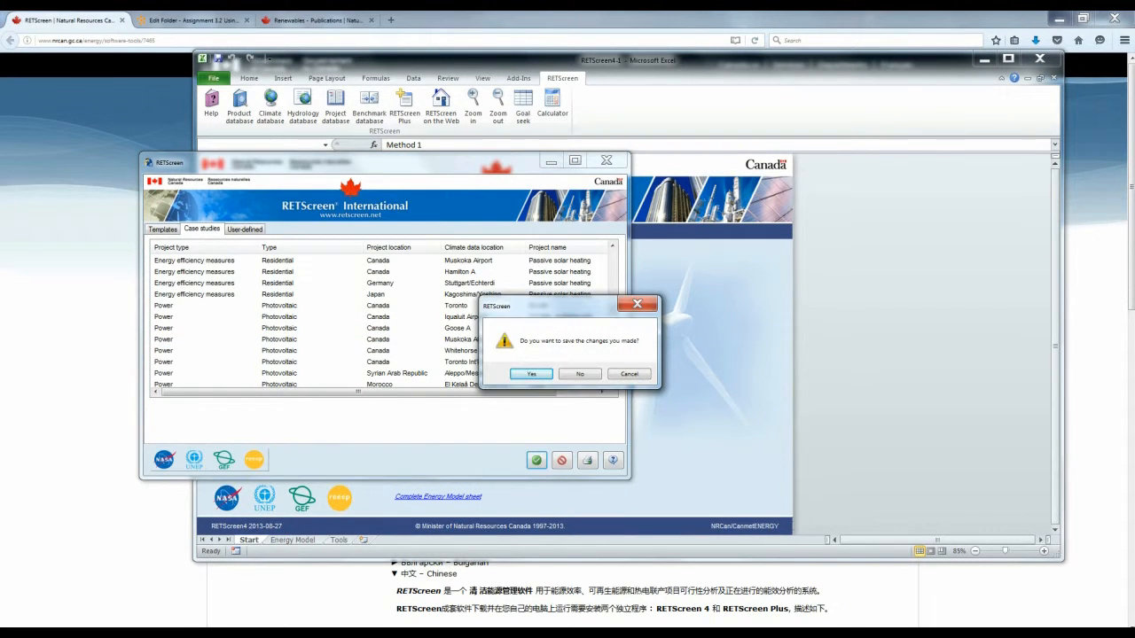
click(580, 374)
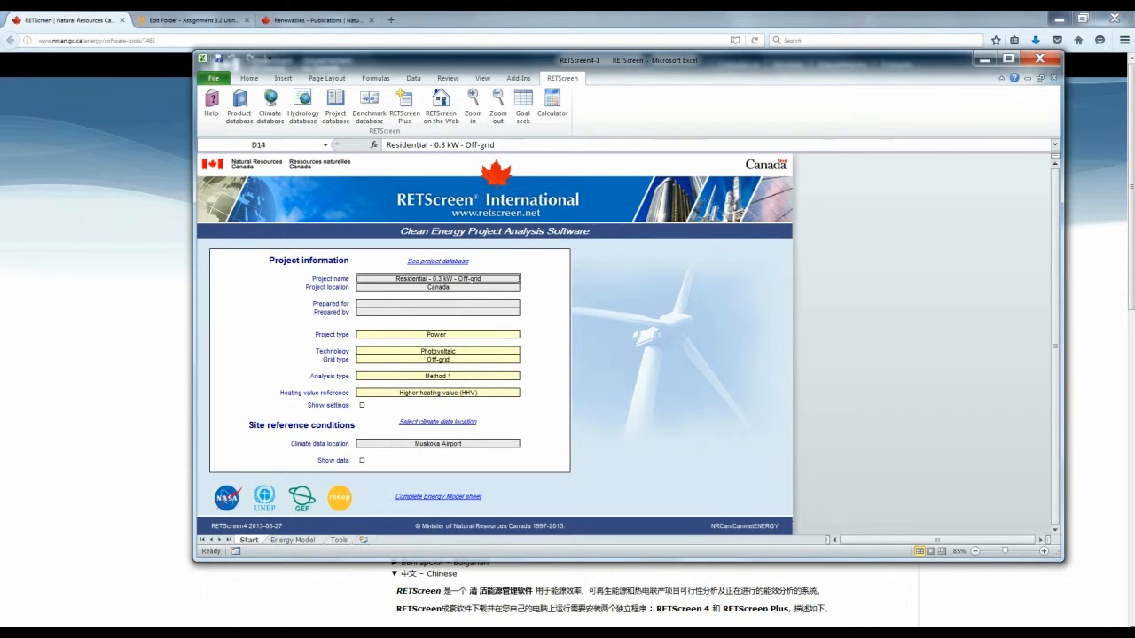
Replace the project name with "Assignment 3.2 RC205"
double_click(519, 280)
key(shift+Left)
key(shift+Left)
key(shift+Left)
key(shift+Left)
key(shift+Left)
key(shift+Left)
key(shift+Left)
key(shift+Left)
key(shift+Left)
key(shift+Left)
key(shift+Left)
key(shift+Left)
key(shift+Left)
key(shift+Left)
key(shift+Left)
key(shift+Left)
key(shift+Left)
key(shift+Left)
key(shift+Left)
key(shift+Left)
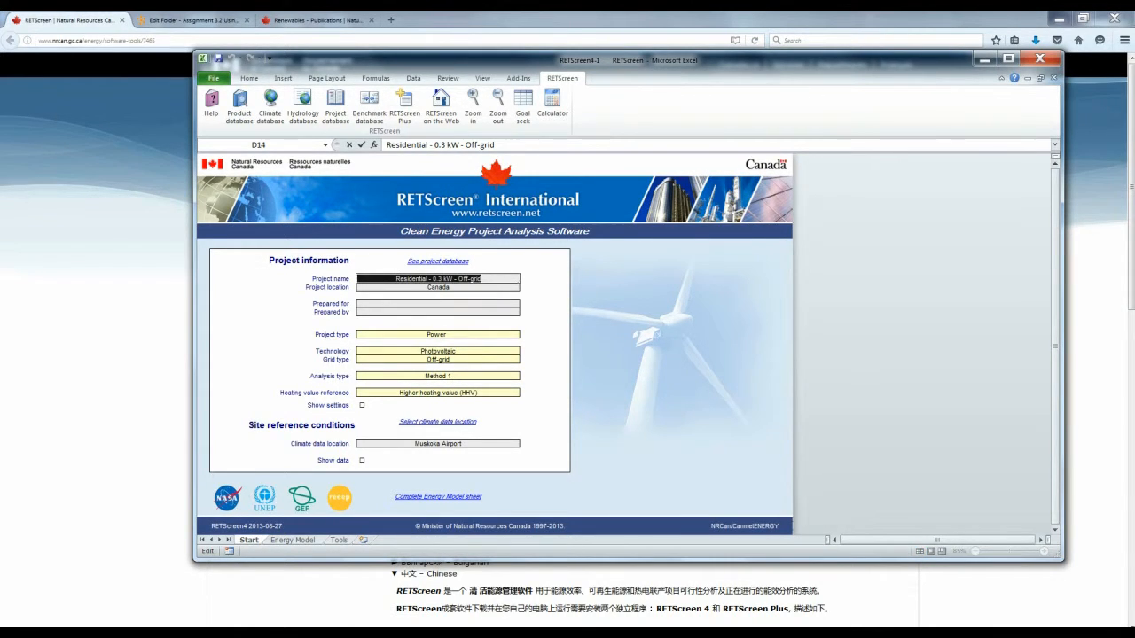
text(Assign)
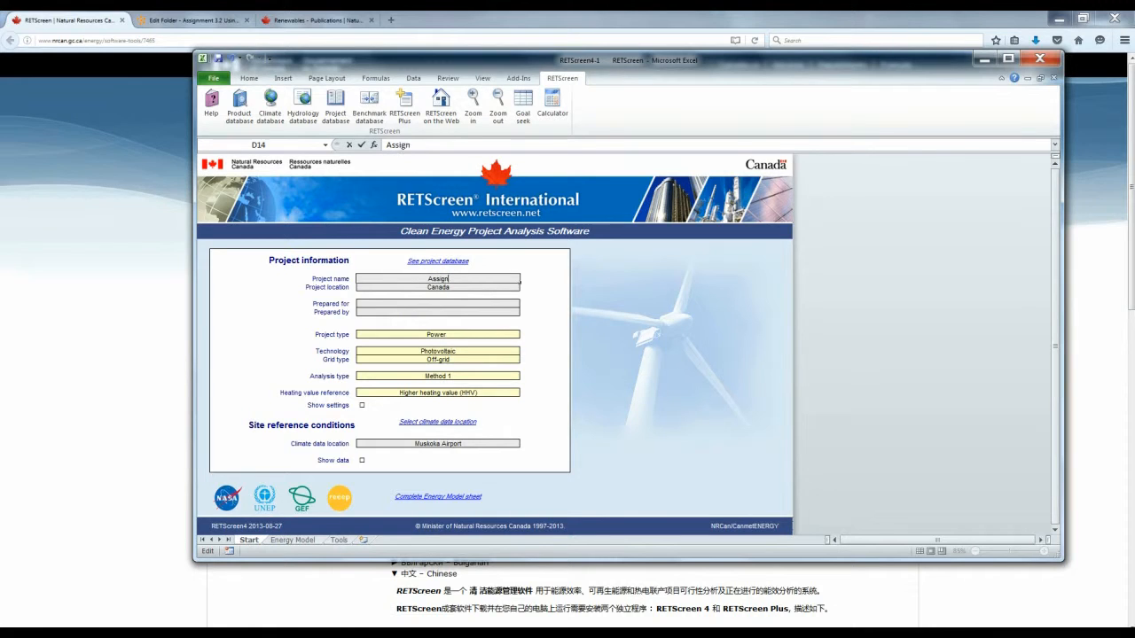
text(ment 3.2 RC205)
Open the climate data location selection and set the province to British Columbia
click(438, 422)
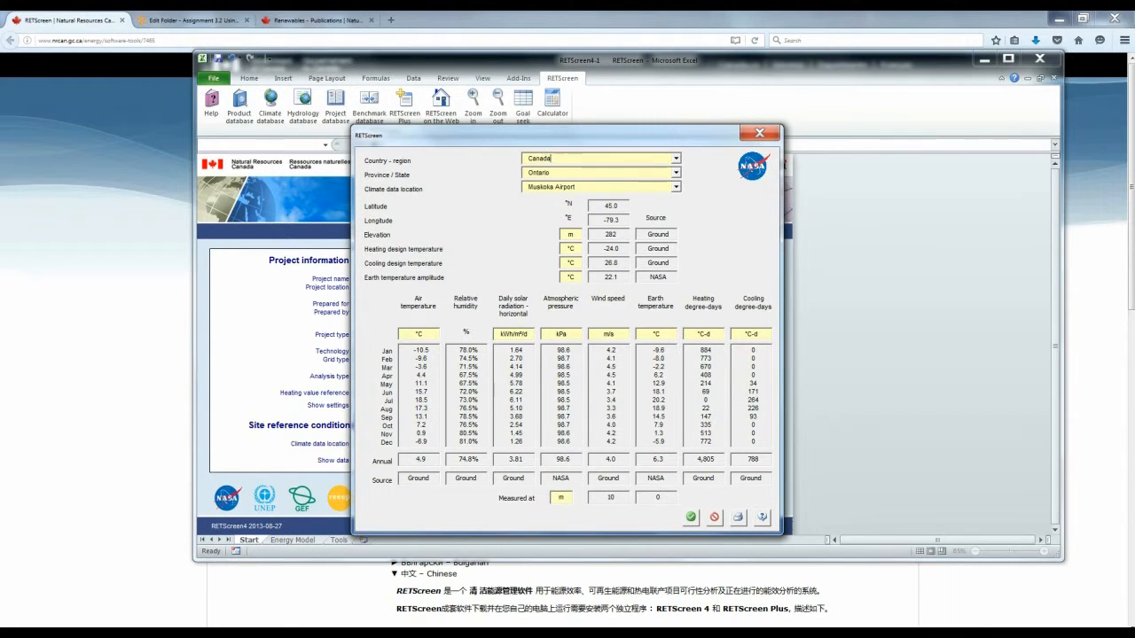
click(676, 173)
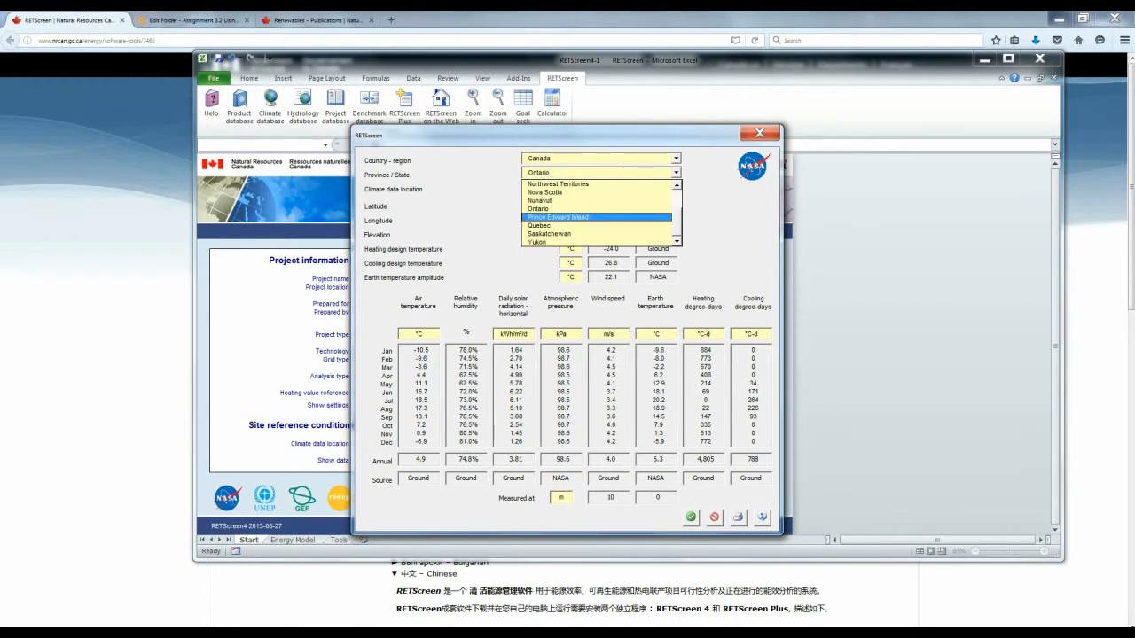
drag(676, 219, 677, 199)
click(558, 192)
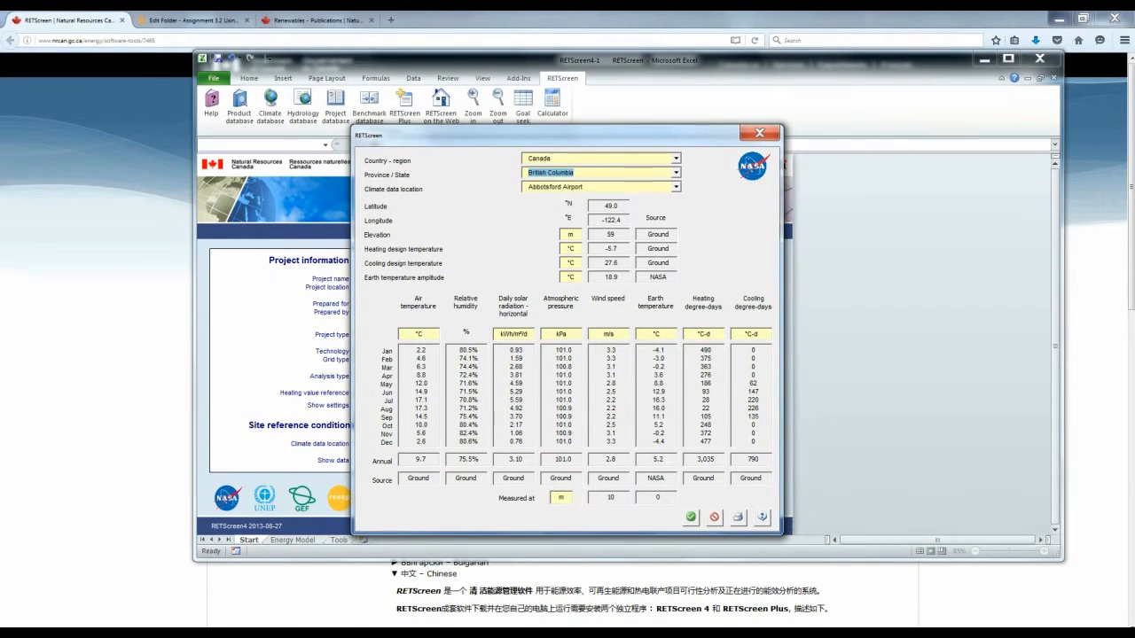
Choose Kamloops Airport as the climate data location and apply it to the project
click(586, 187)
click(676, 187)
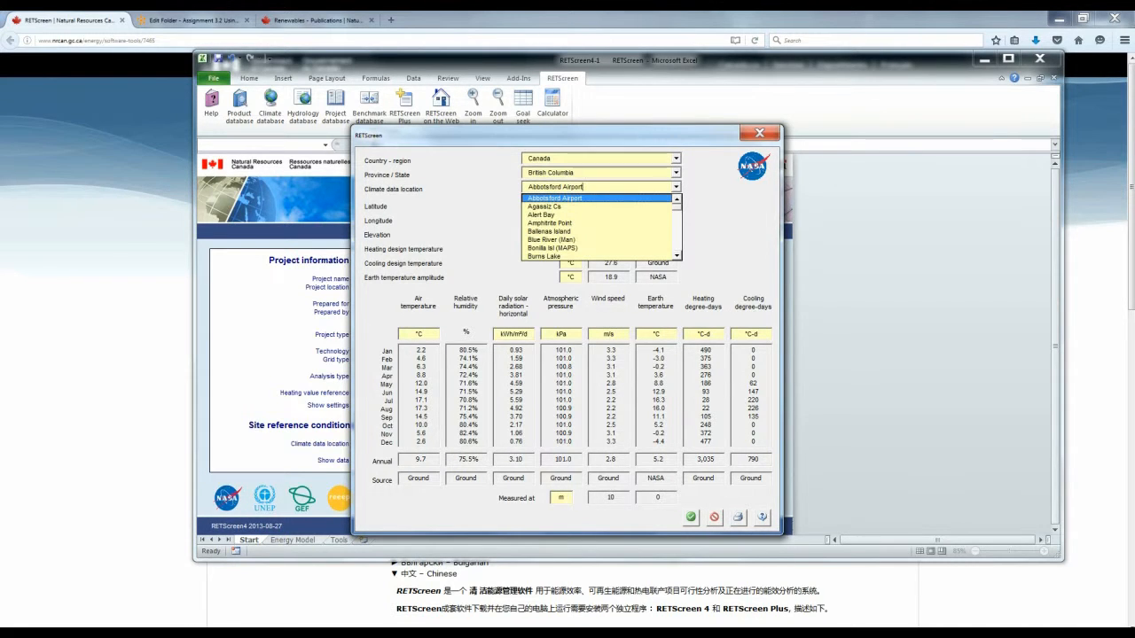
scroll(598, 227, down, 7)
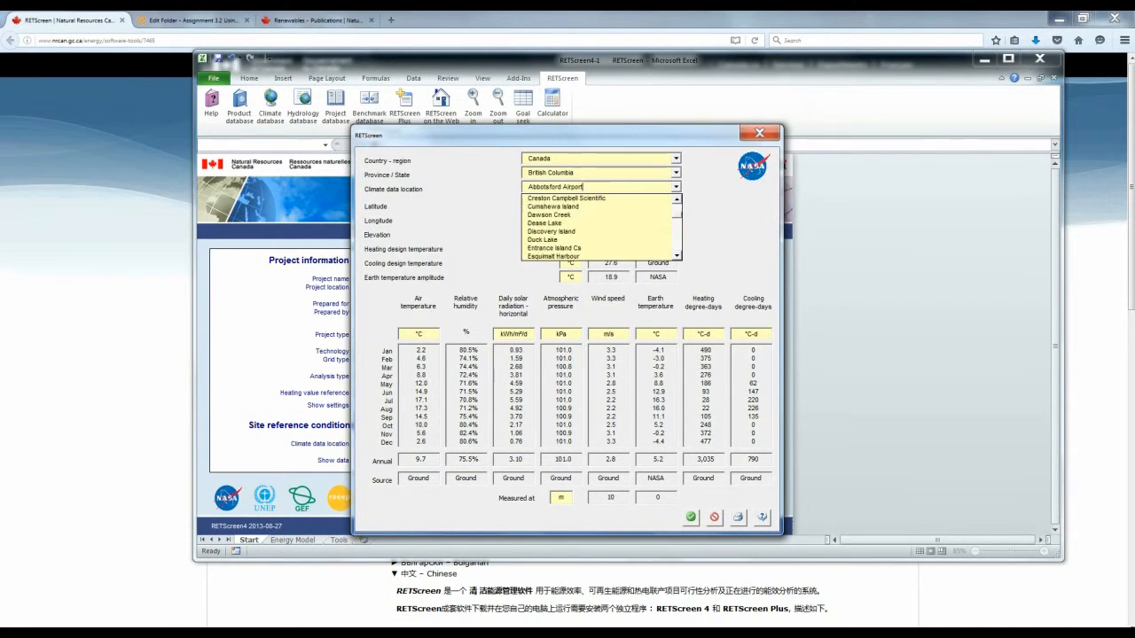
scroll(598, 227, down, 4)
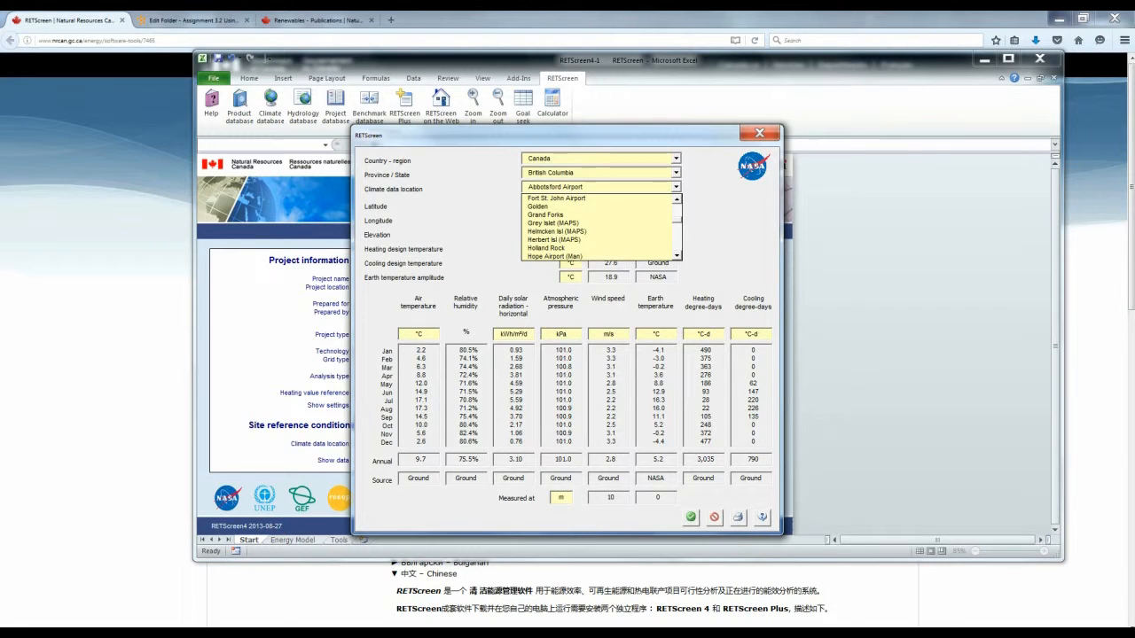
scroll(598, 227, down, 3)
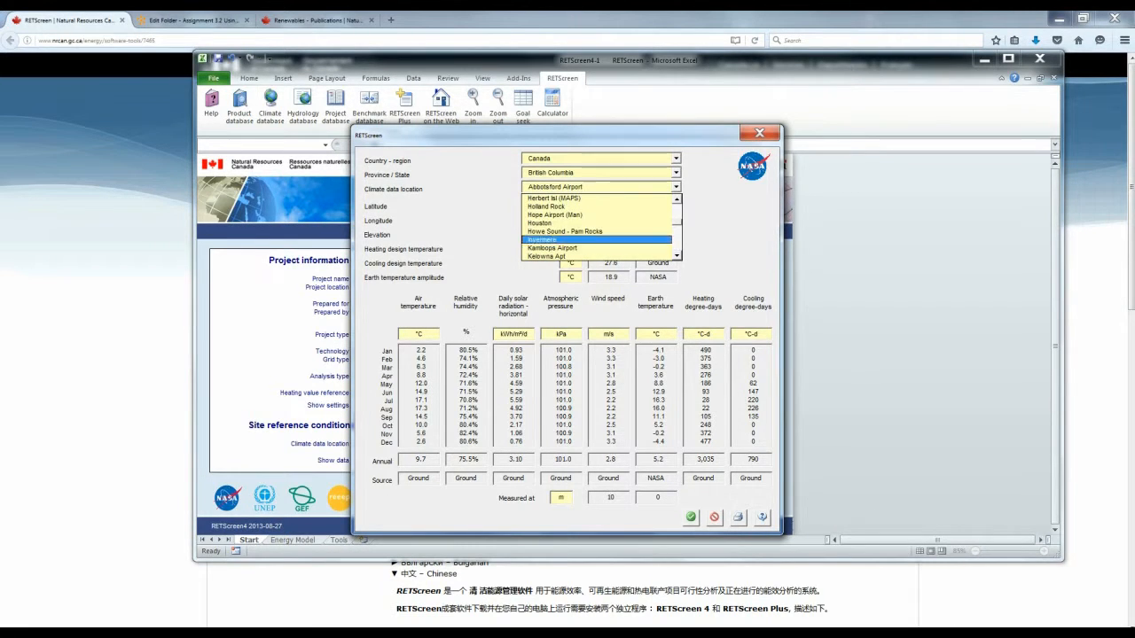
click(553, 248)
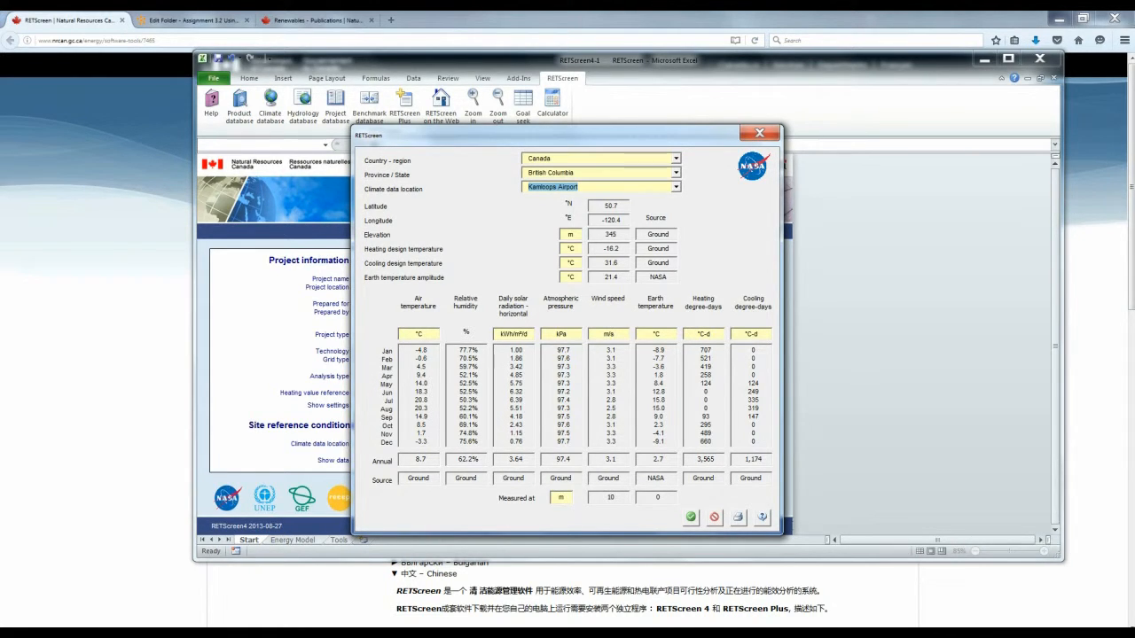
click(690, 518)
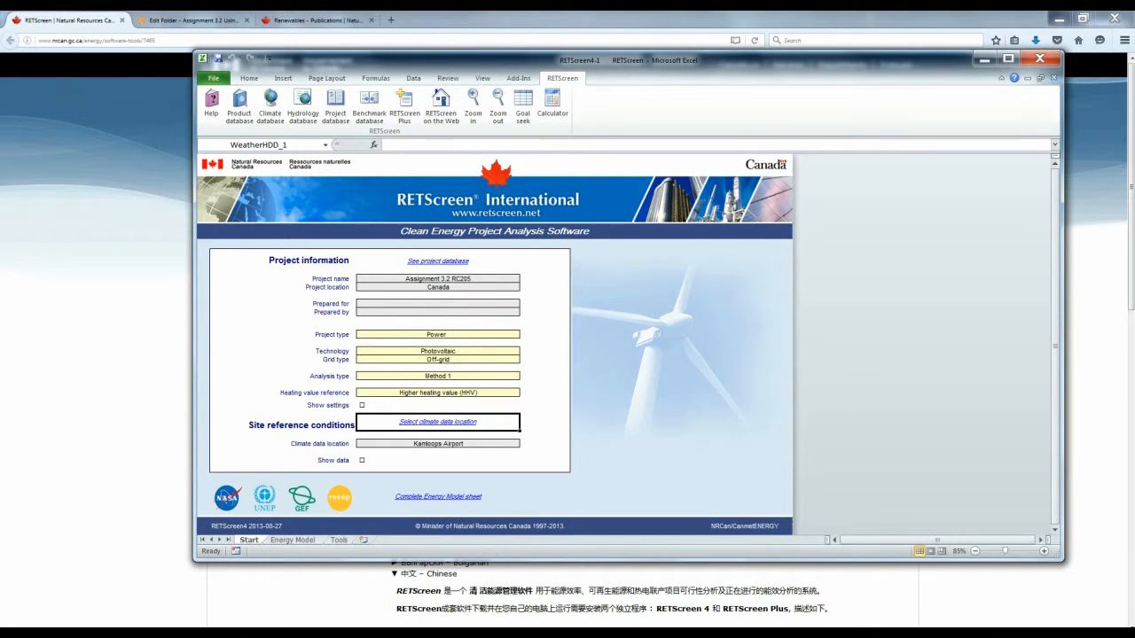
Show the site reference climate data on the Start sheet and review the monthly table
click(362, 460)
scroll(494, 346, down, 7)
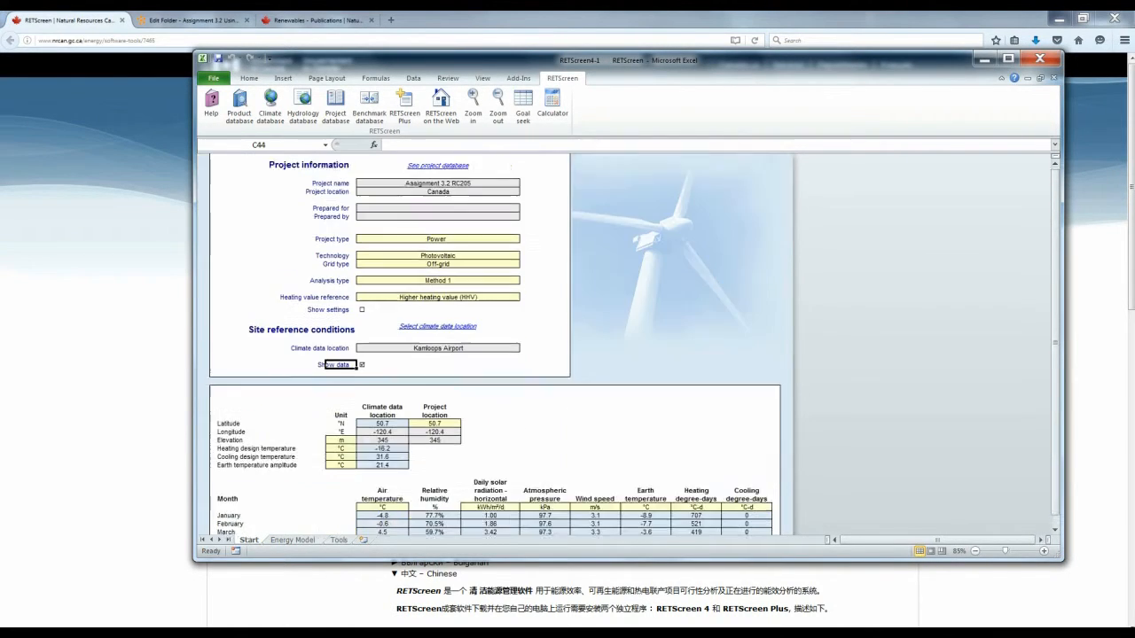
scroll(495, 345, down, 2)
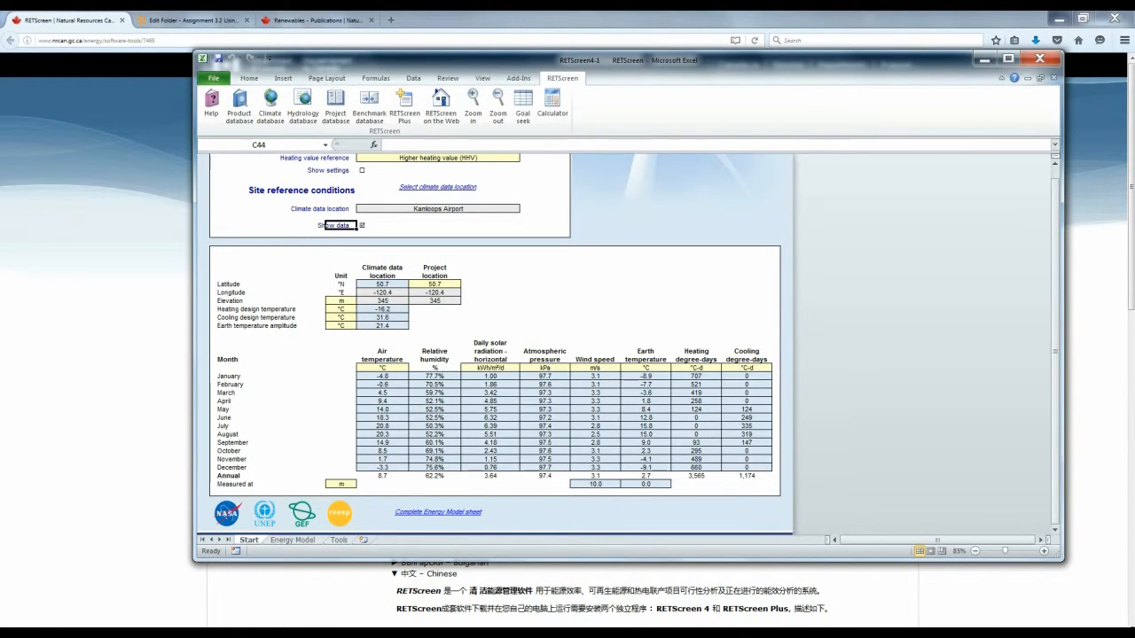
scroll(494, 346, up, 6)
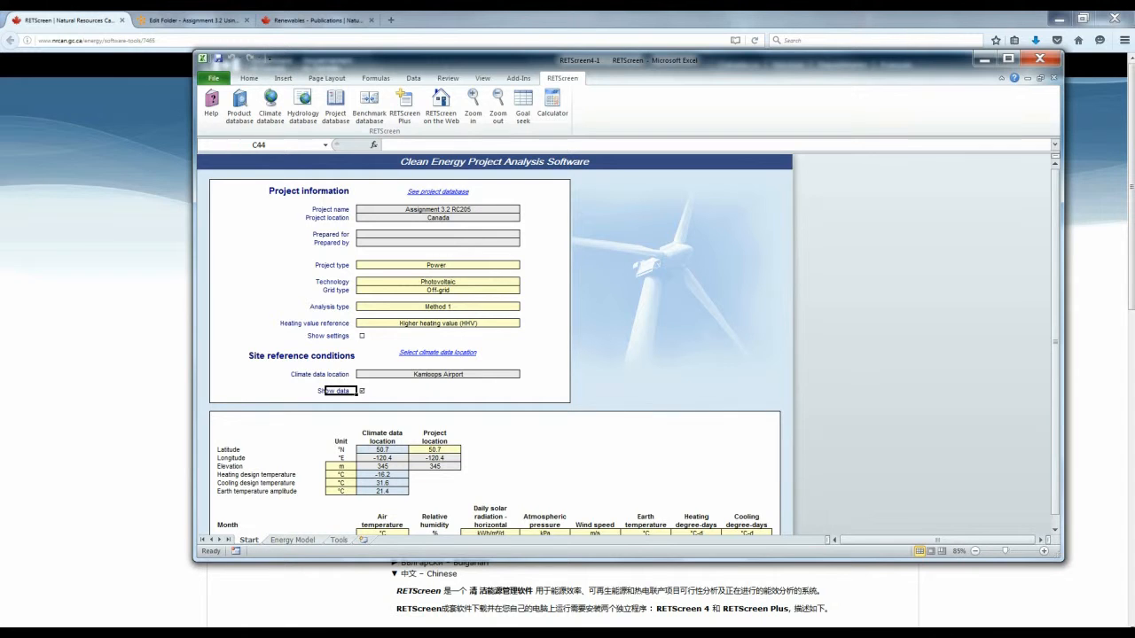
On the Energy Model sheet, set the base case power system's fuel rate to 0.13 $/kWh
click(293, 540)
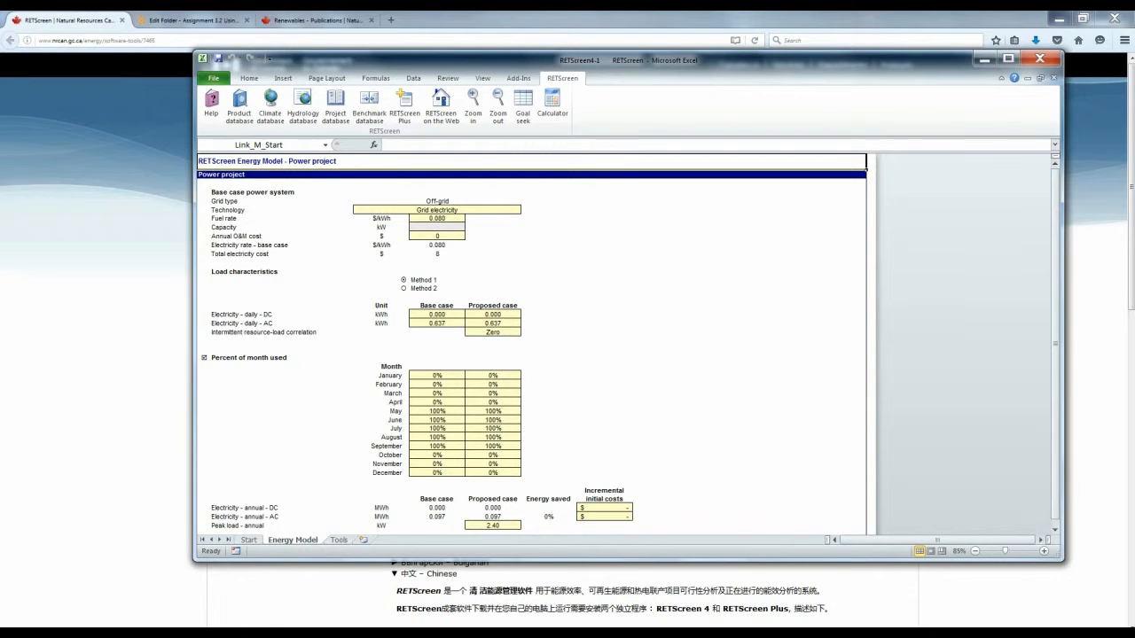
click(437, 219)
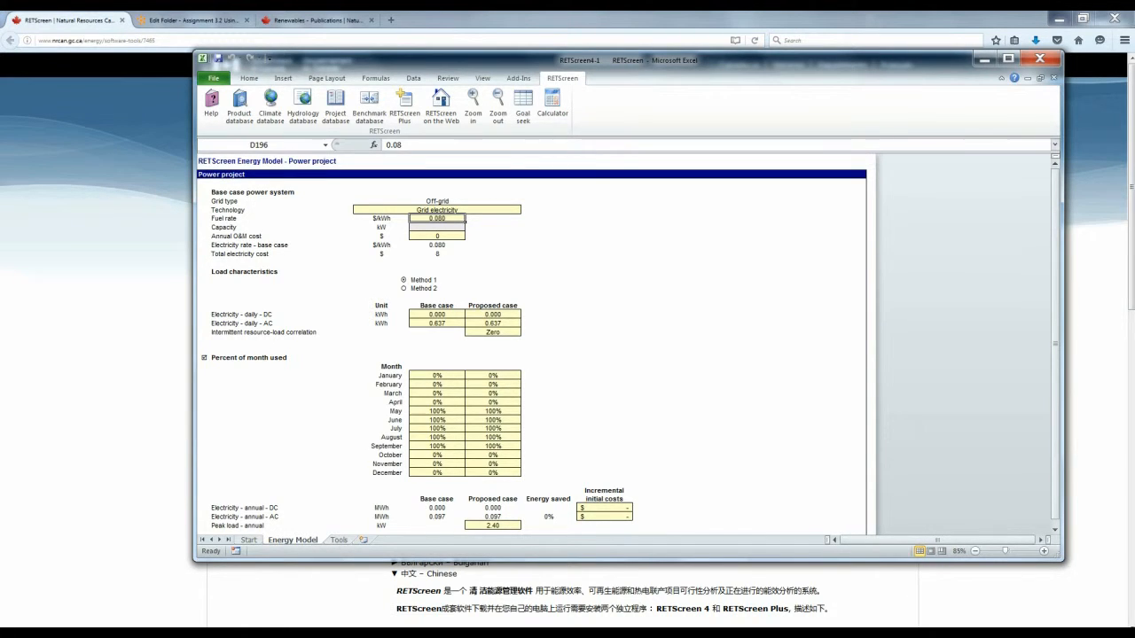
key(End)
key(Down)
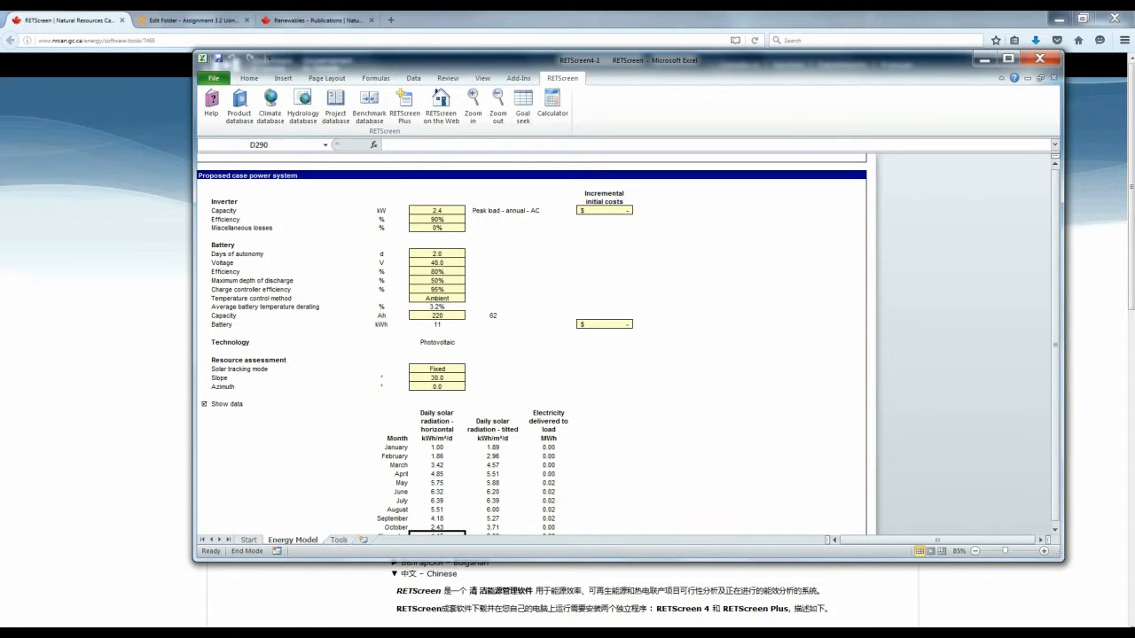
scroll(532, 346, up, 15)
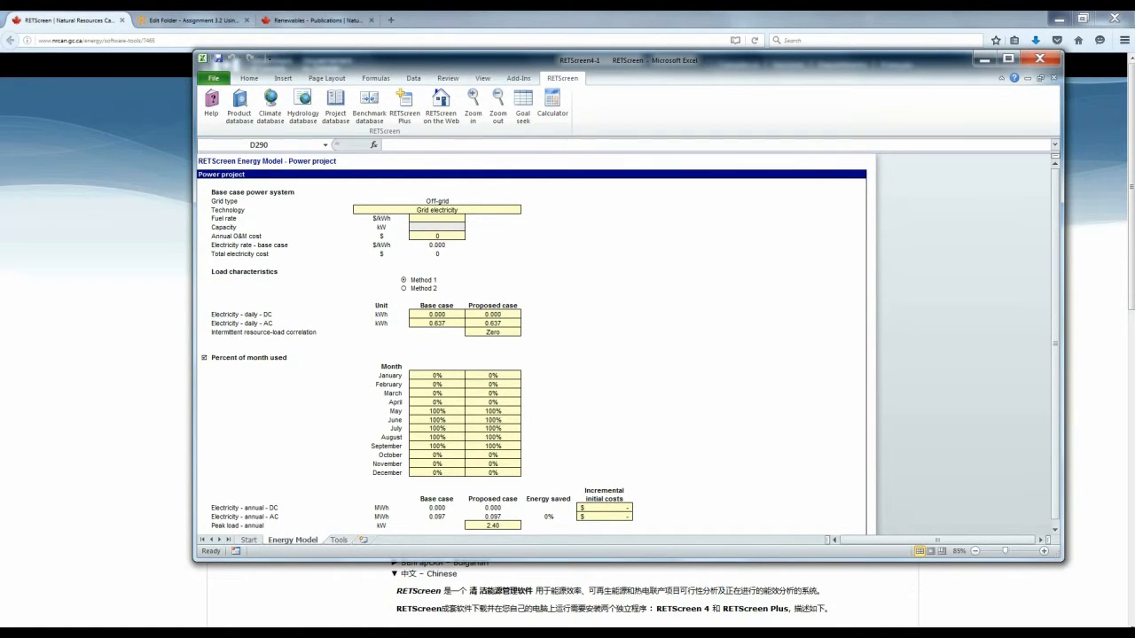
click(437, 219)
text(.13)
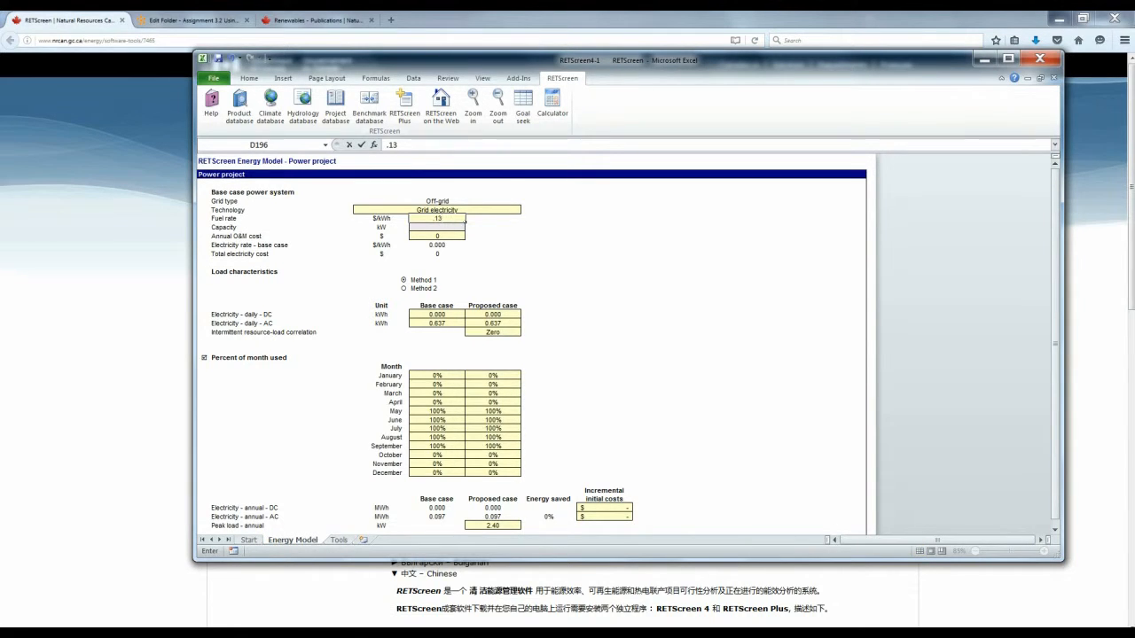
click(479, 227)
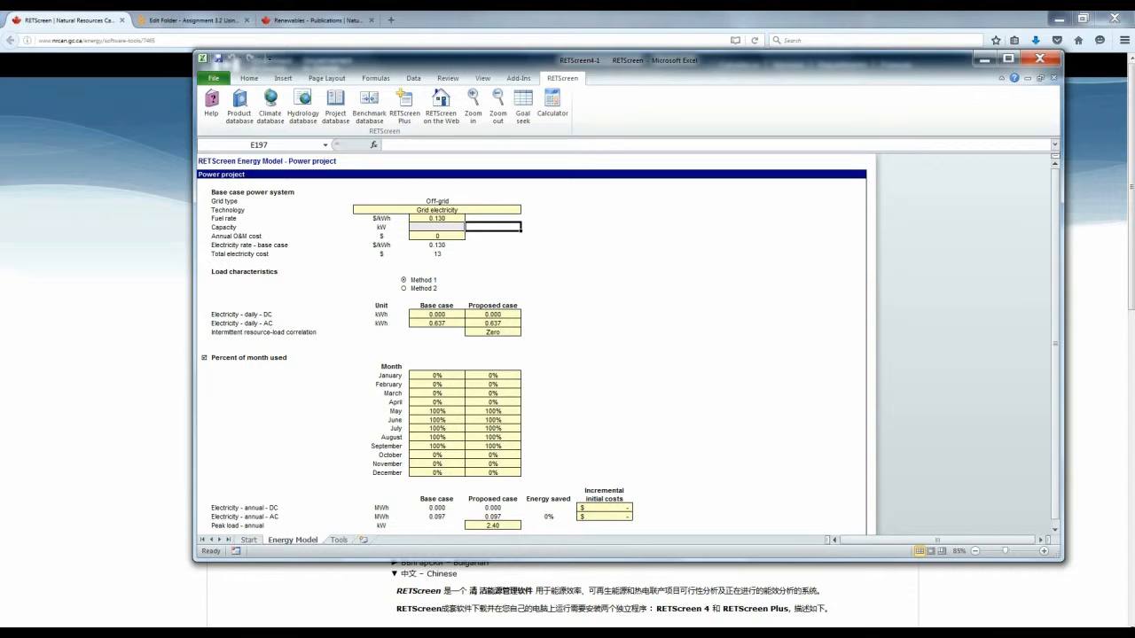
click(437, 227)
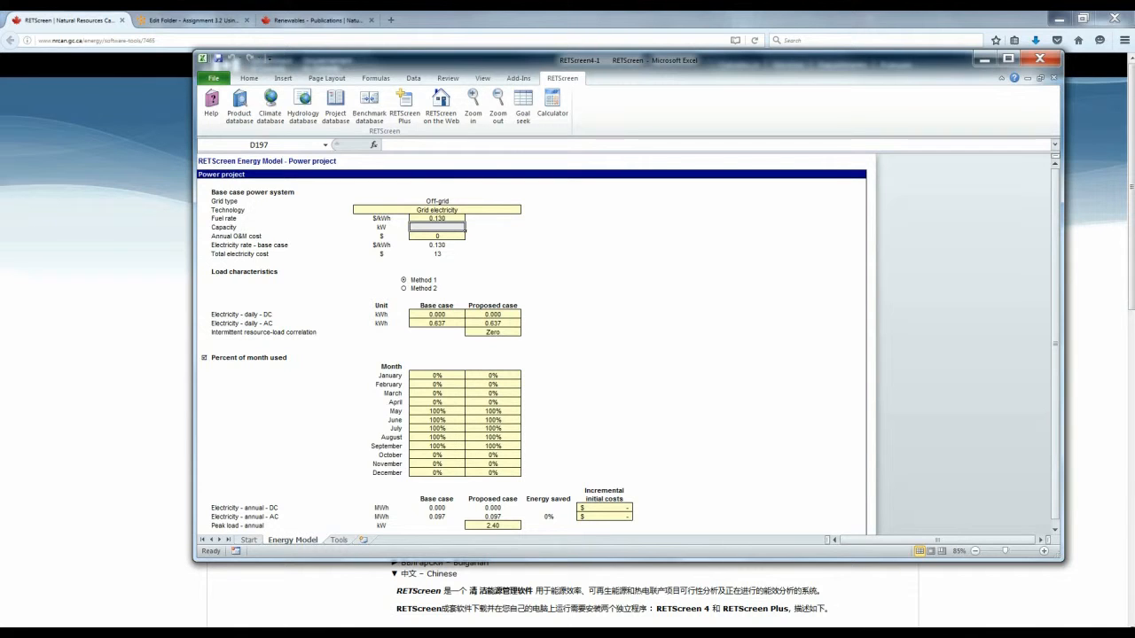
Set the daily AC electricity load to 4 kWh for both the base case and the proposed case
click(438, 324)
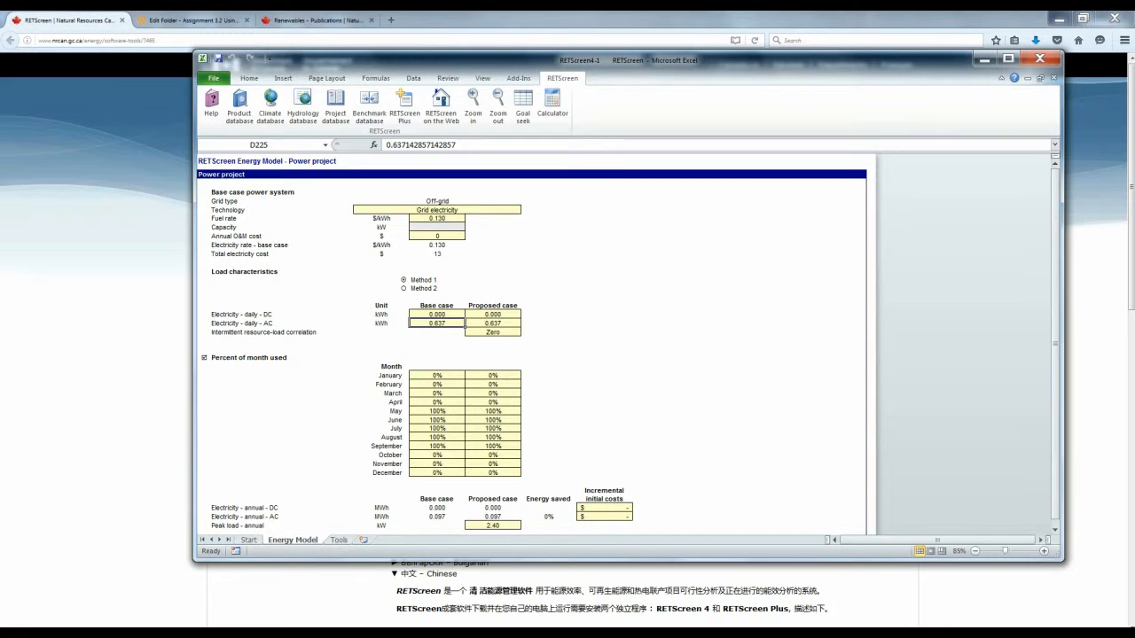
text(4)
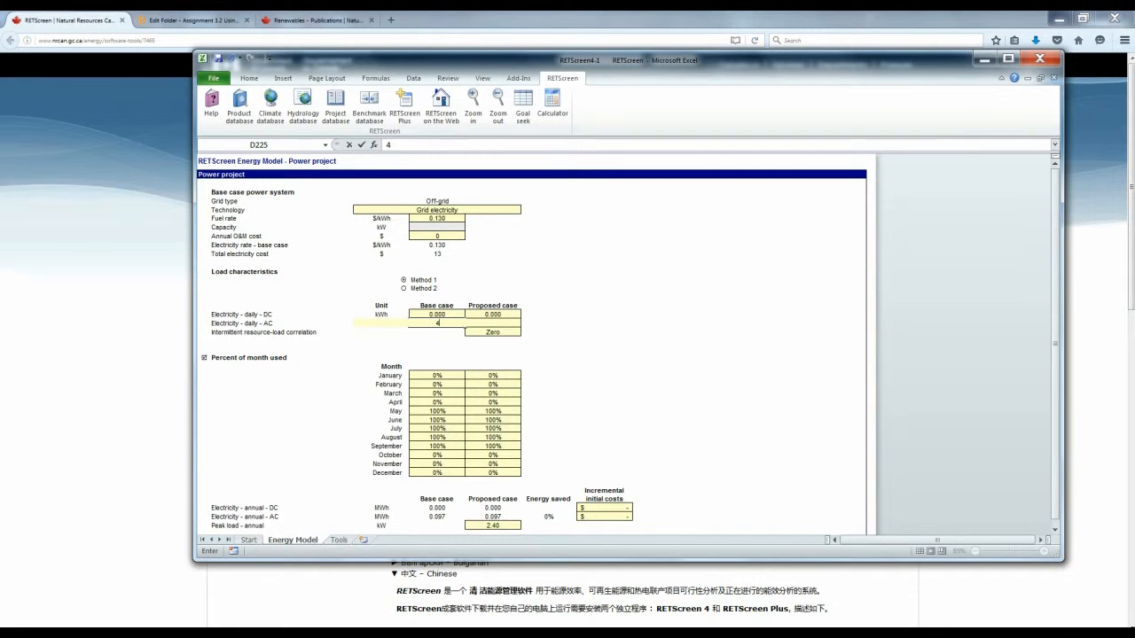
click(549, 349)
click(493, 323)
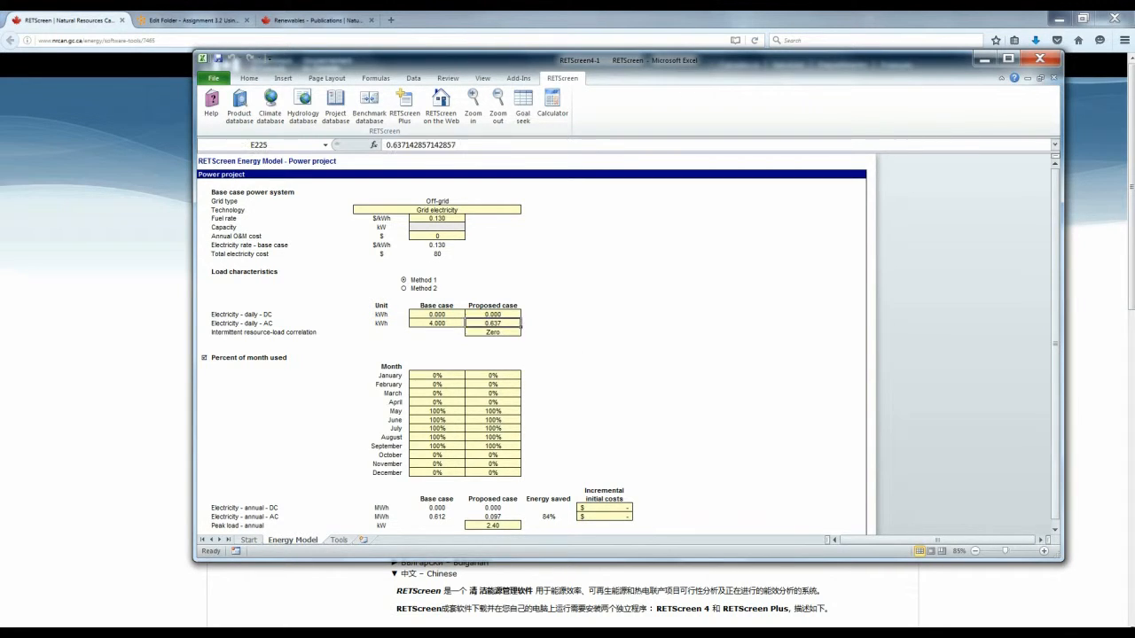
text(4)
click(549, 306)
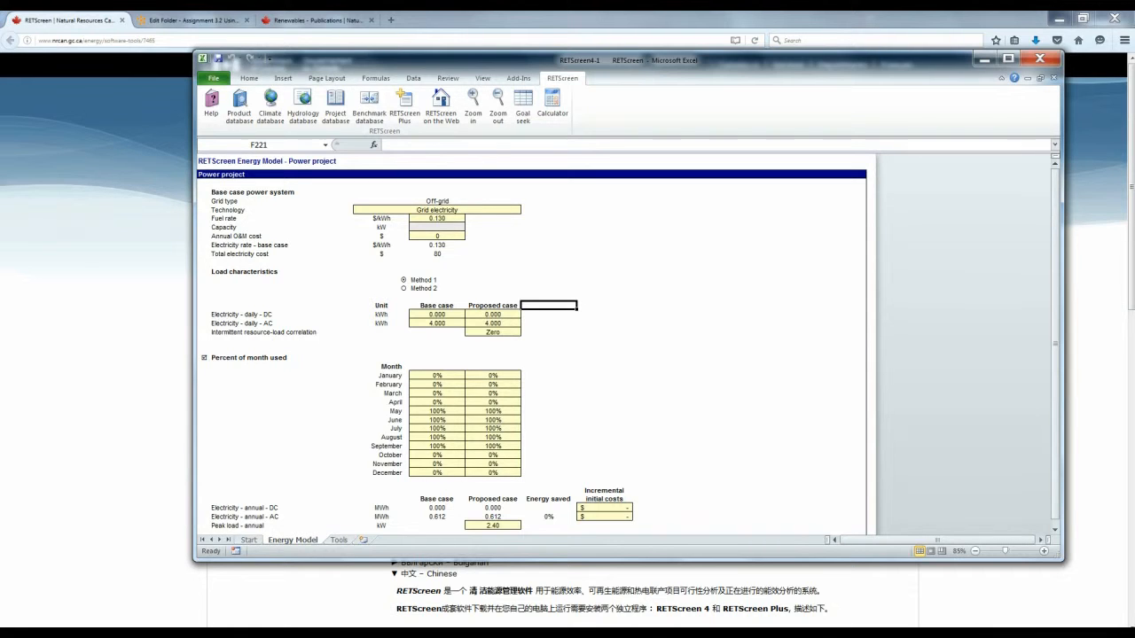
Set April's percent of month used to 100% for both the base case and the proposed case
scroll(532, 343, down, 1)
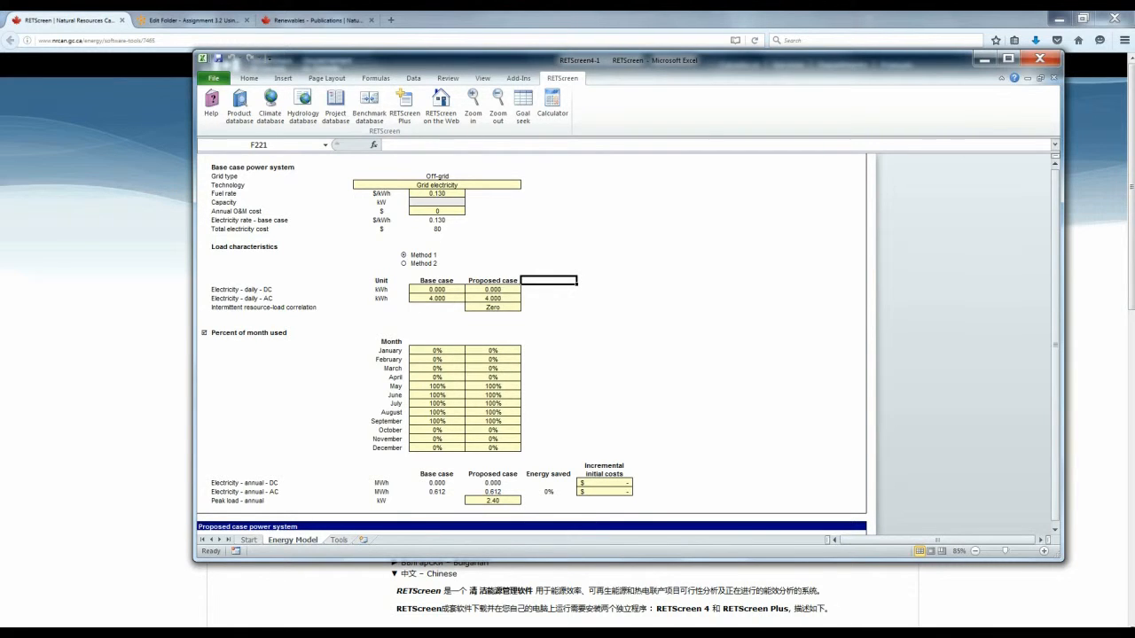
click(438, 378)
text(100)
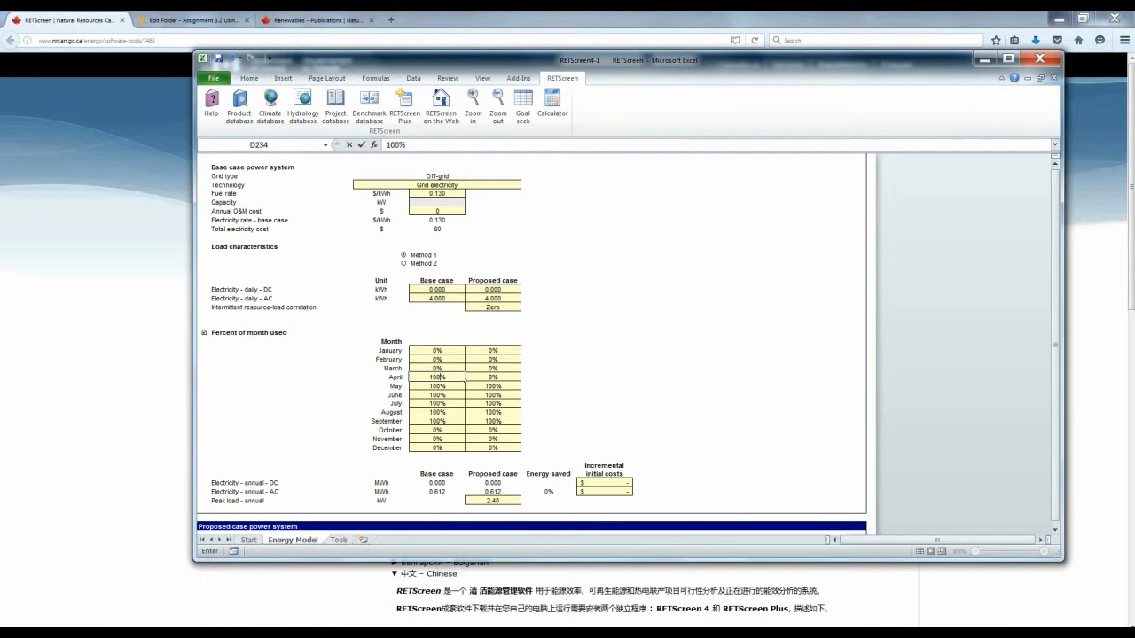
key(Tab)
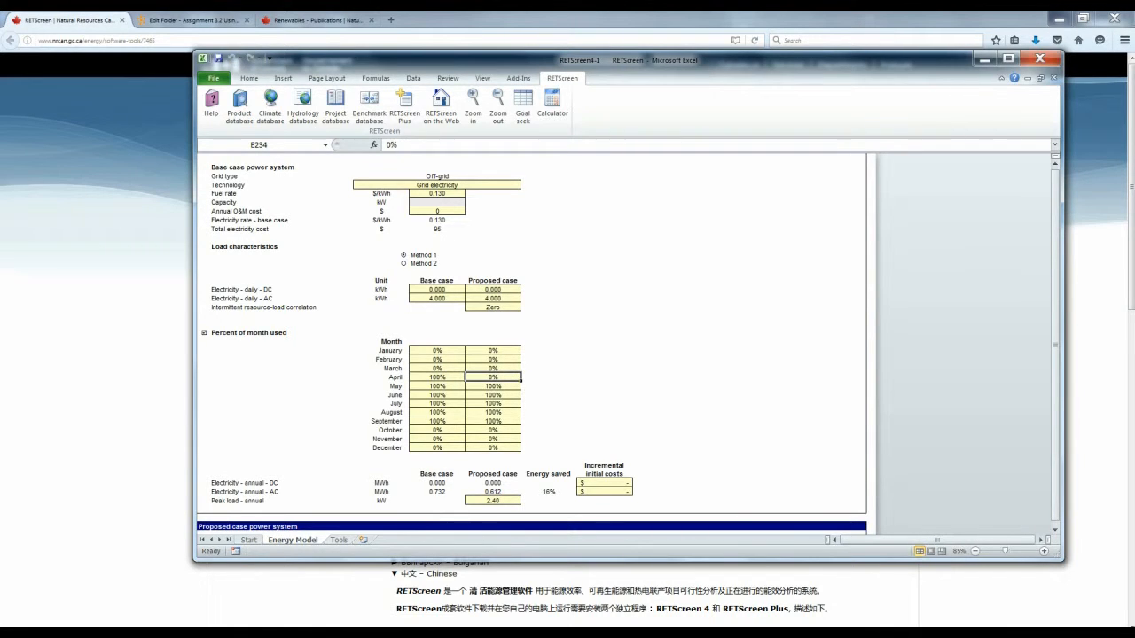
text(100)
click(660, 395)
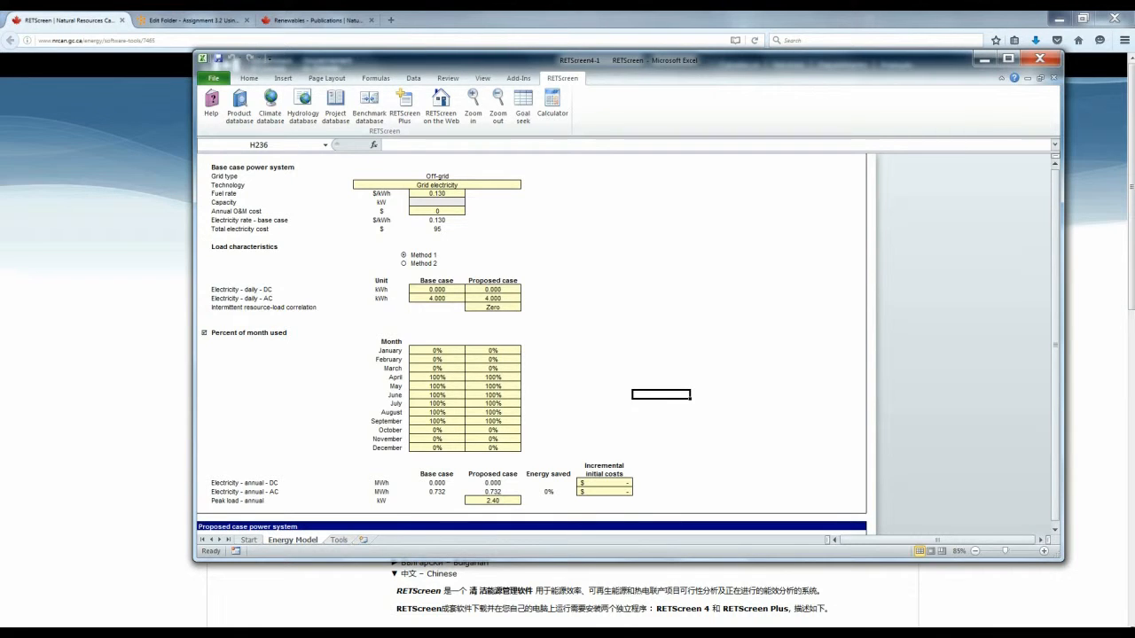
Check the base case total electricity cost and annual AC electricity
click(437, 229)
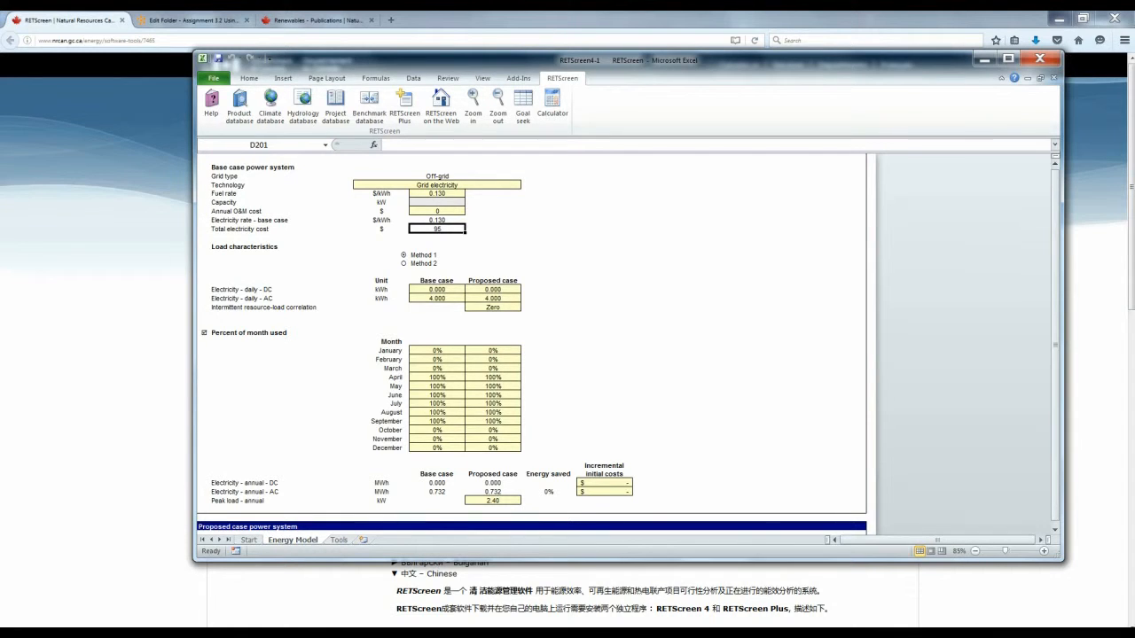
scroll(532, 344, down, 2)
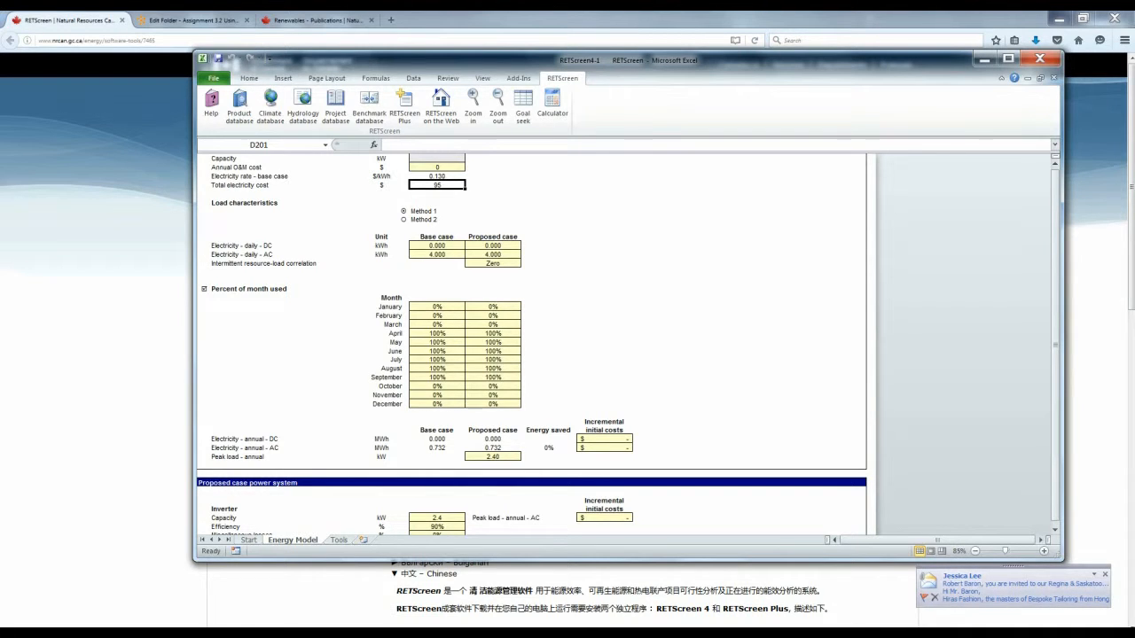
click(463, 449)
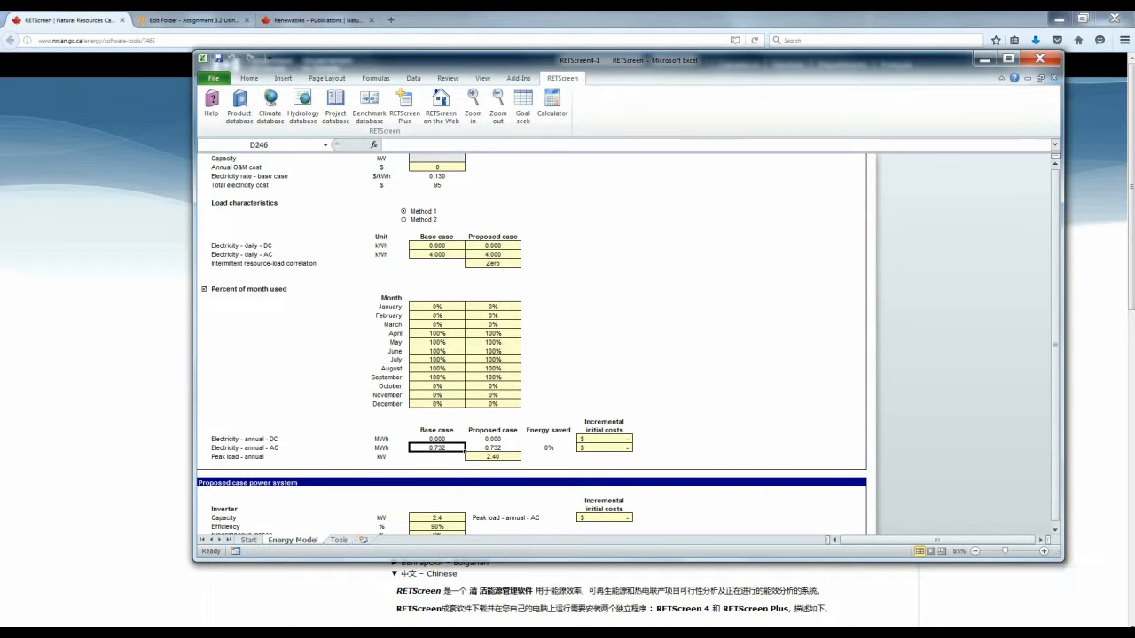
Set the proposed case inverter's capacity to 6 kW and its incremental initial cost to $3,500
scroll(463, 450, down, 4)
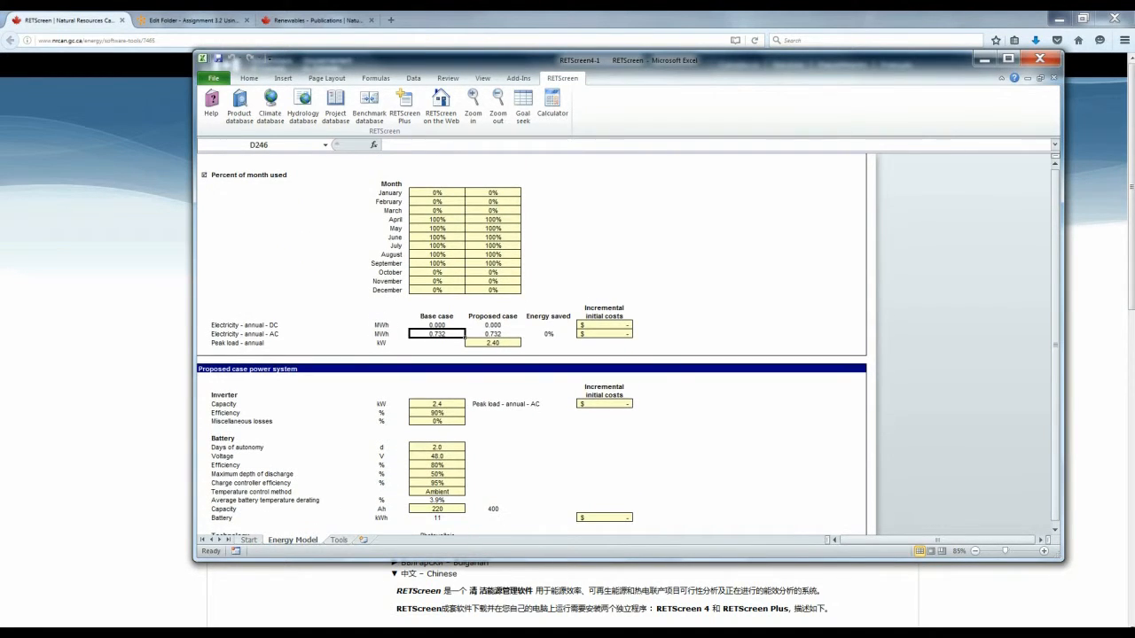
scroll(463, 449, down, 2)
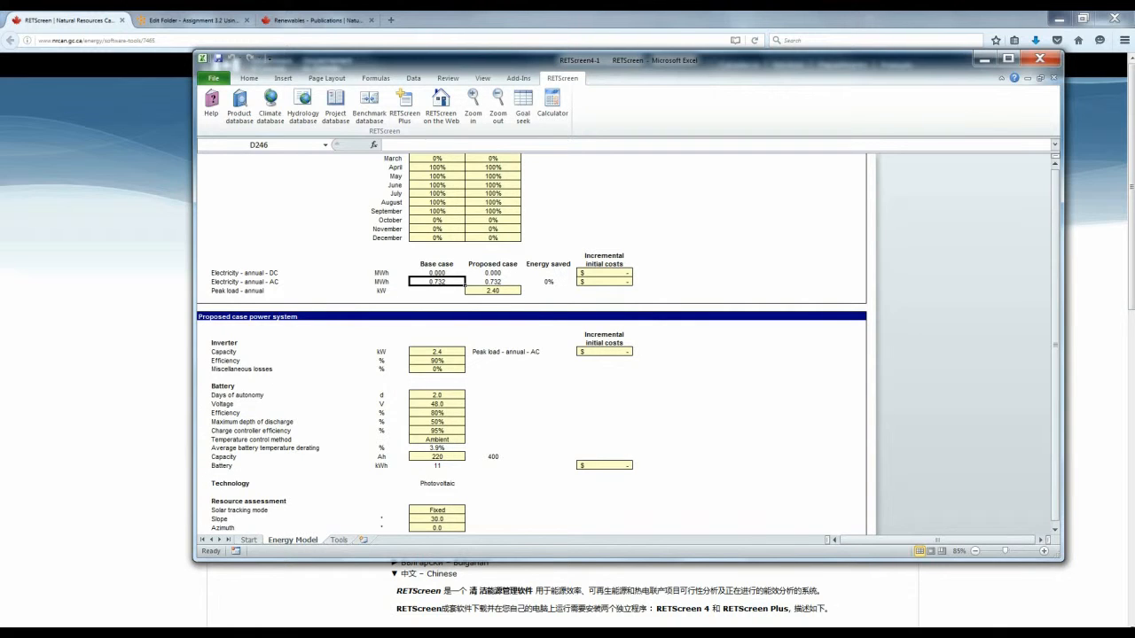
click(464, 352)
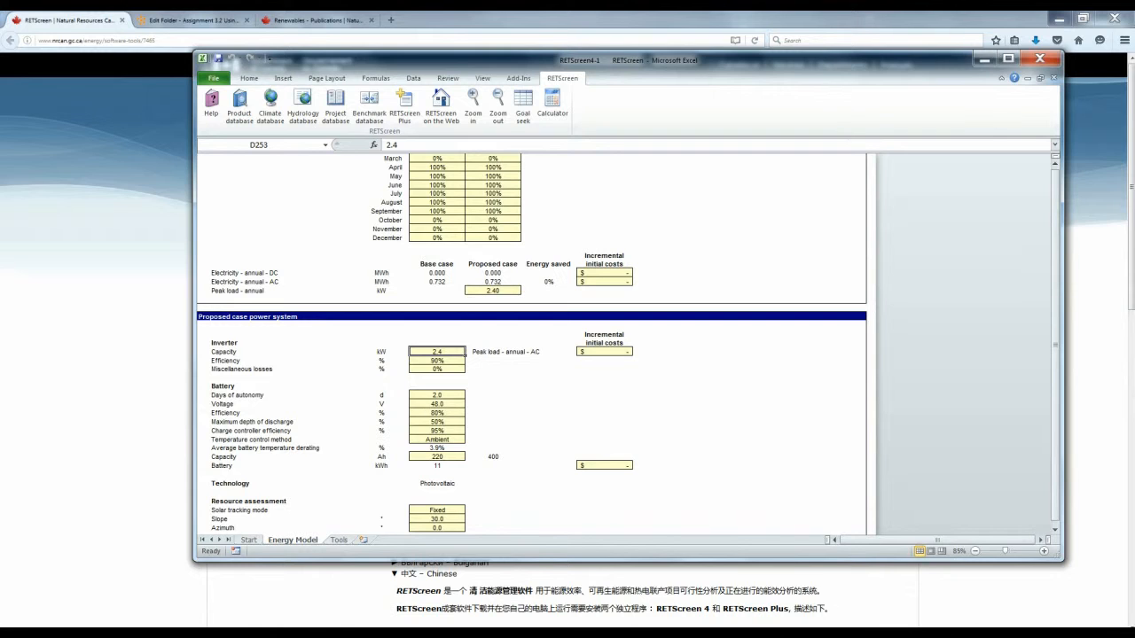
text(6)
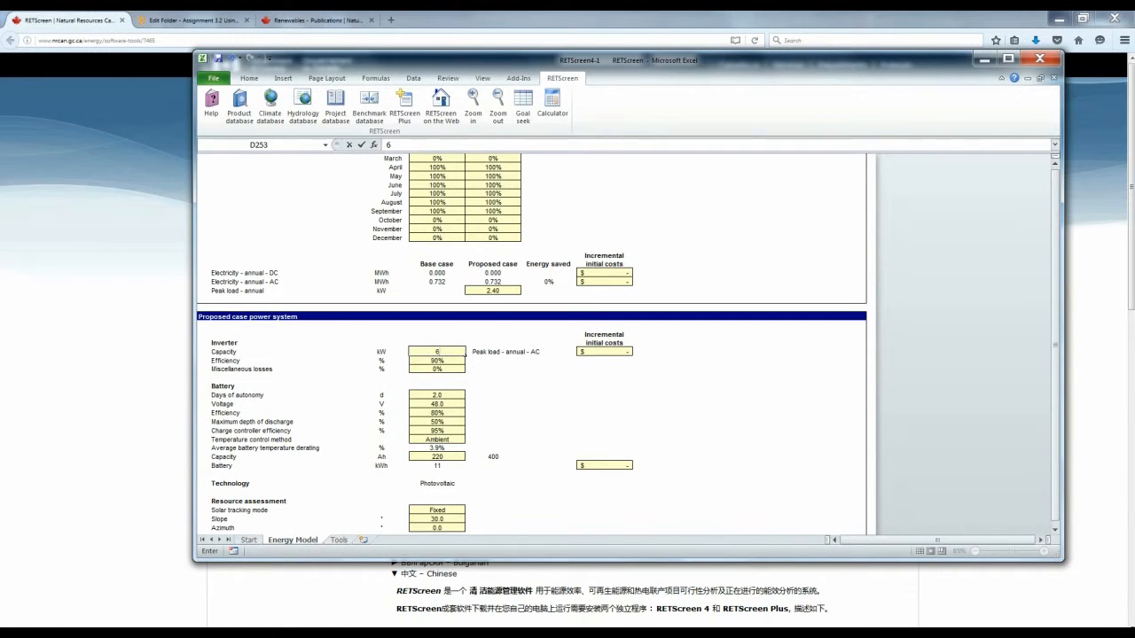
click(629, 352)
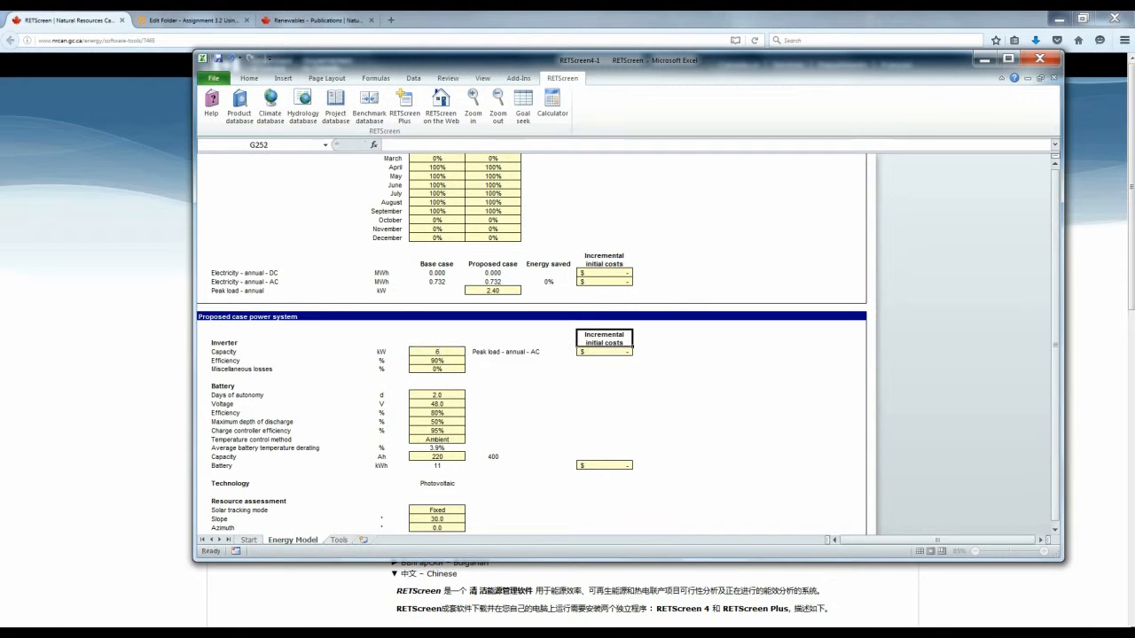
text(3500)
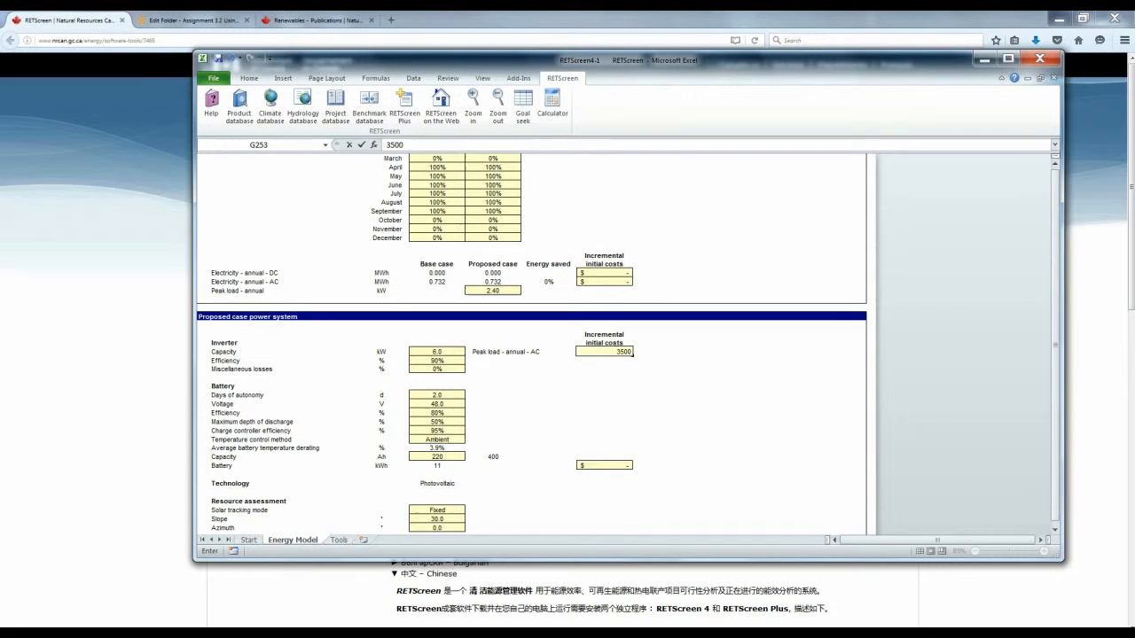
key(Return)
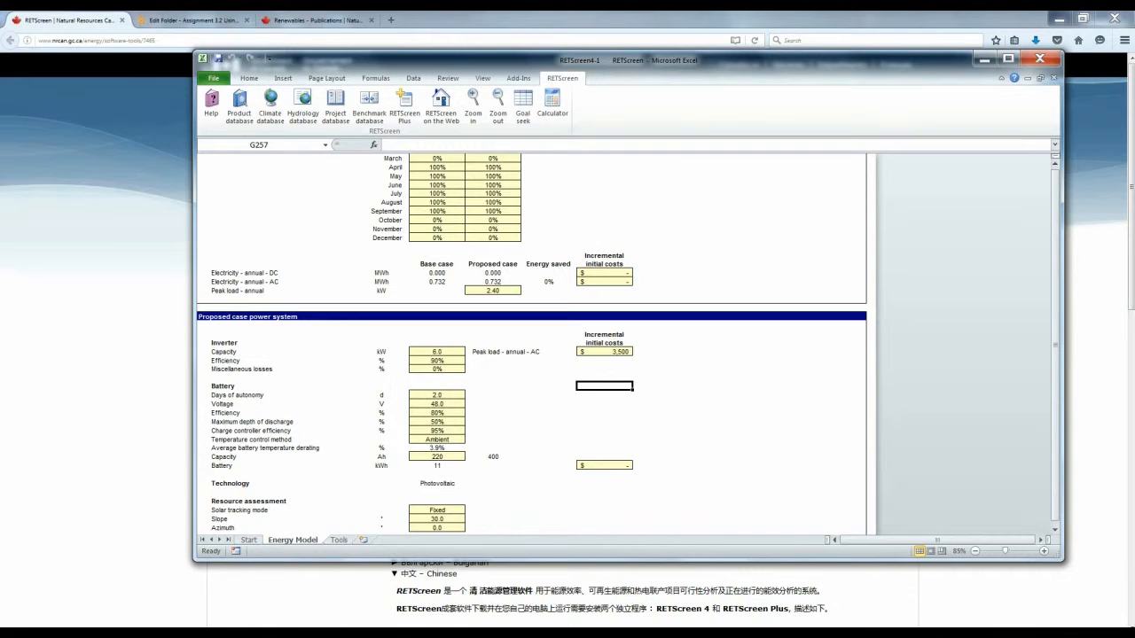
Set the proposed case battery's capacity to 400 Ah and its incremental initial cost to $2,900
click(437, 395)
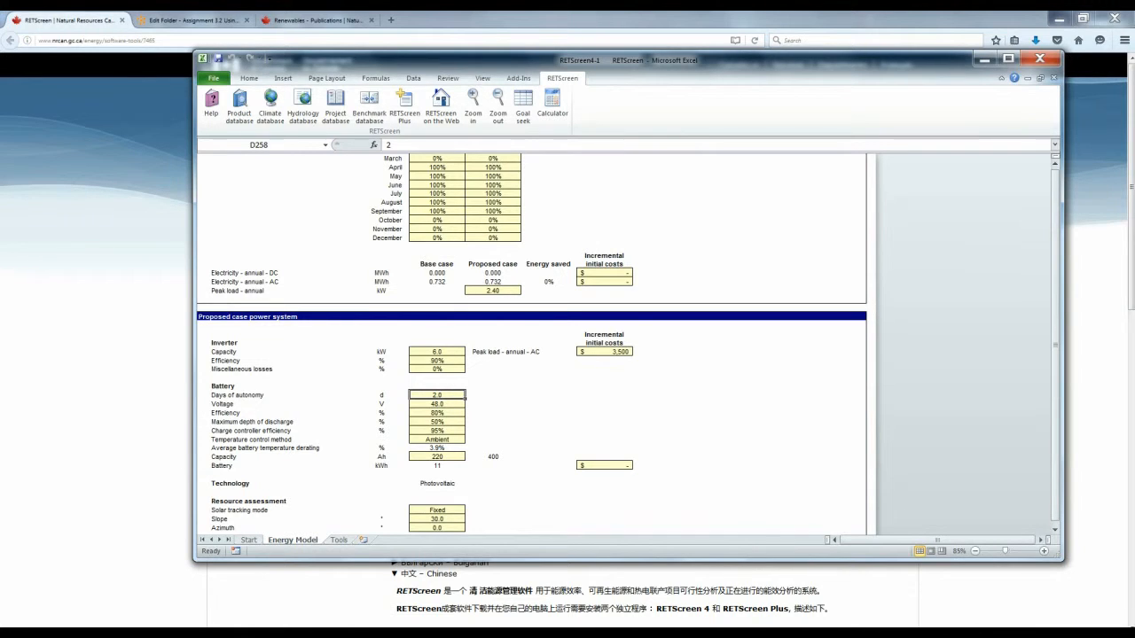
click(436, 414)
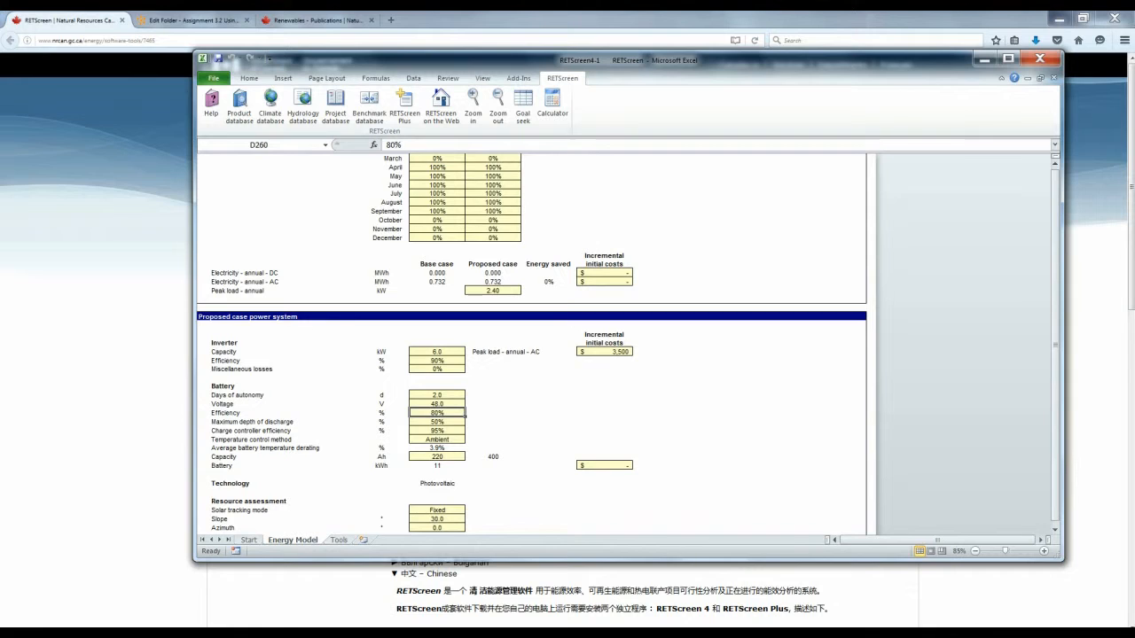
click(436, 422)
click(493, 457)
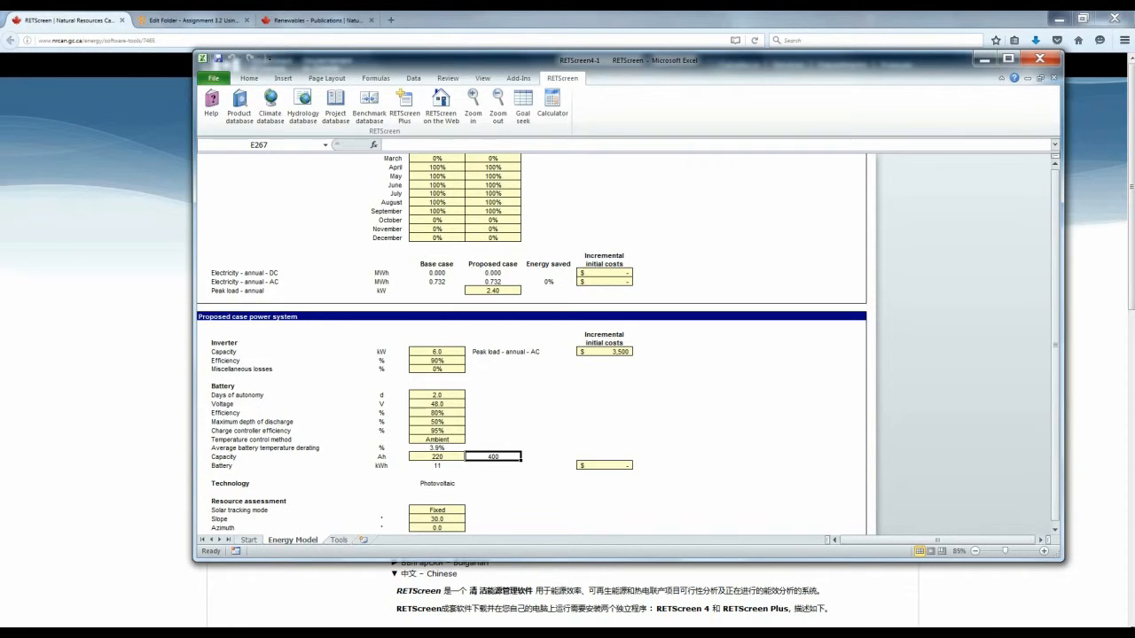
click(437, 456)
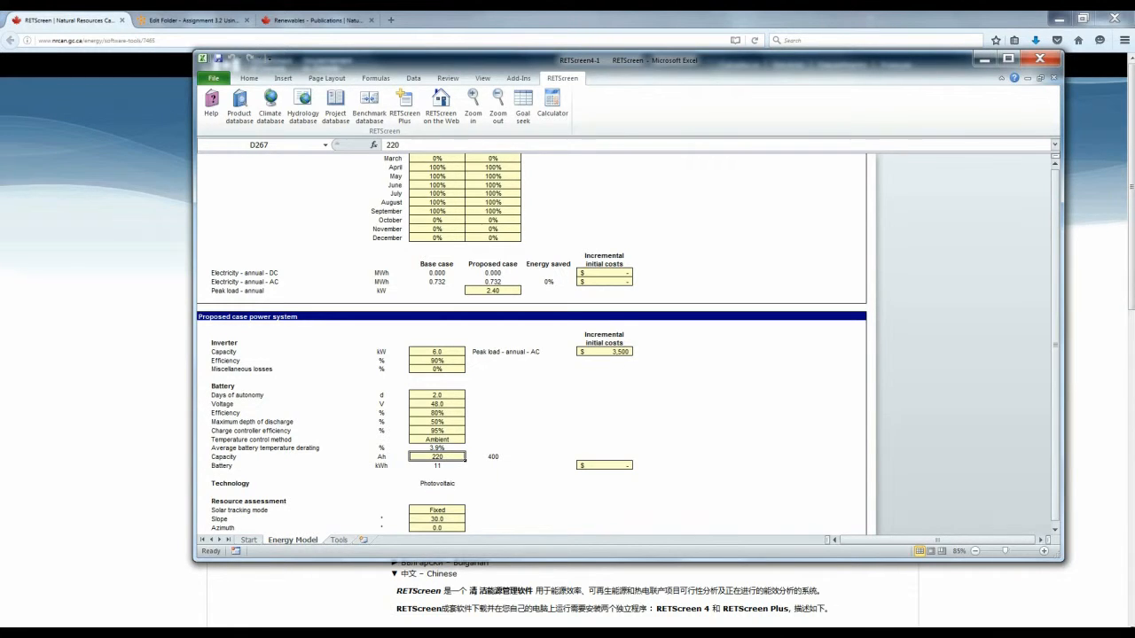
text(400)
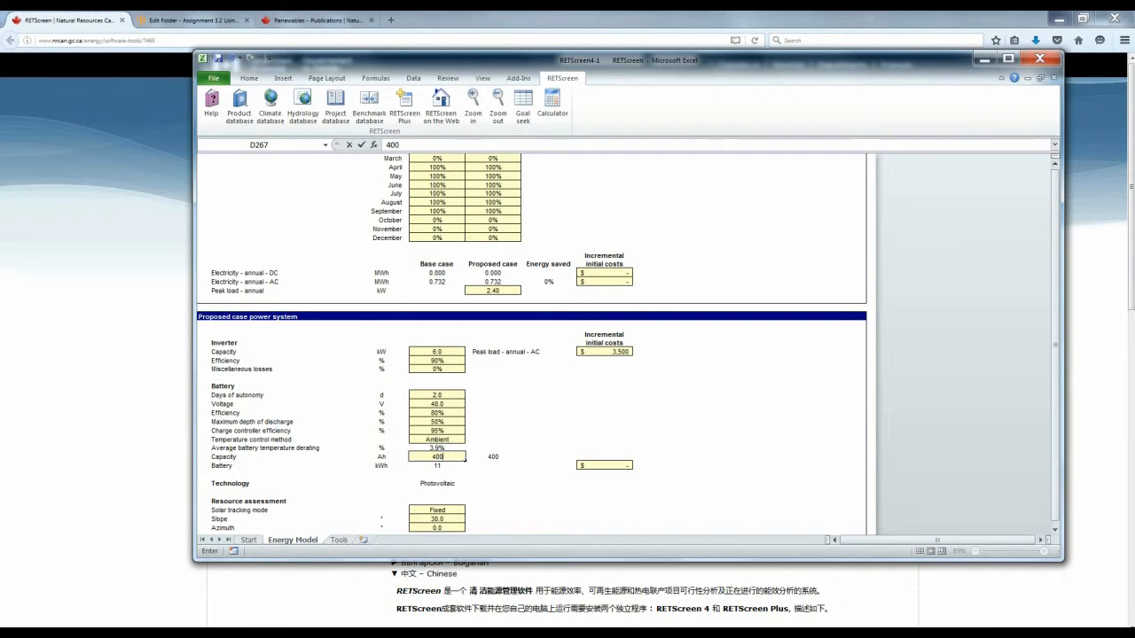
click(548, 439)
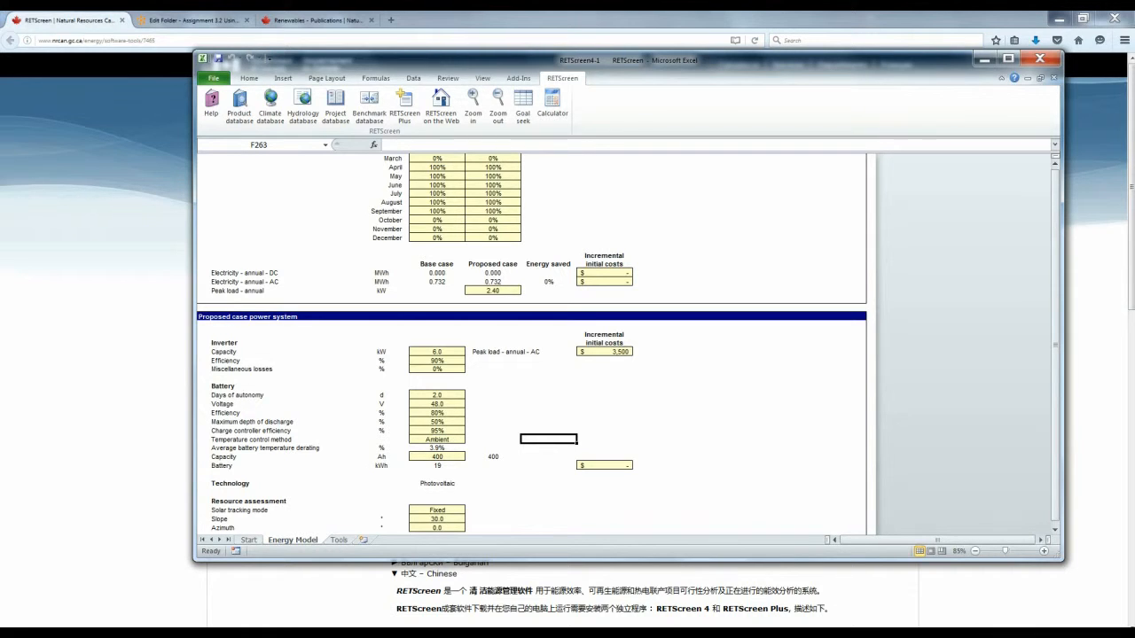
click(629, 465)
text(2900)
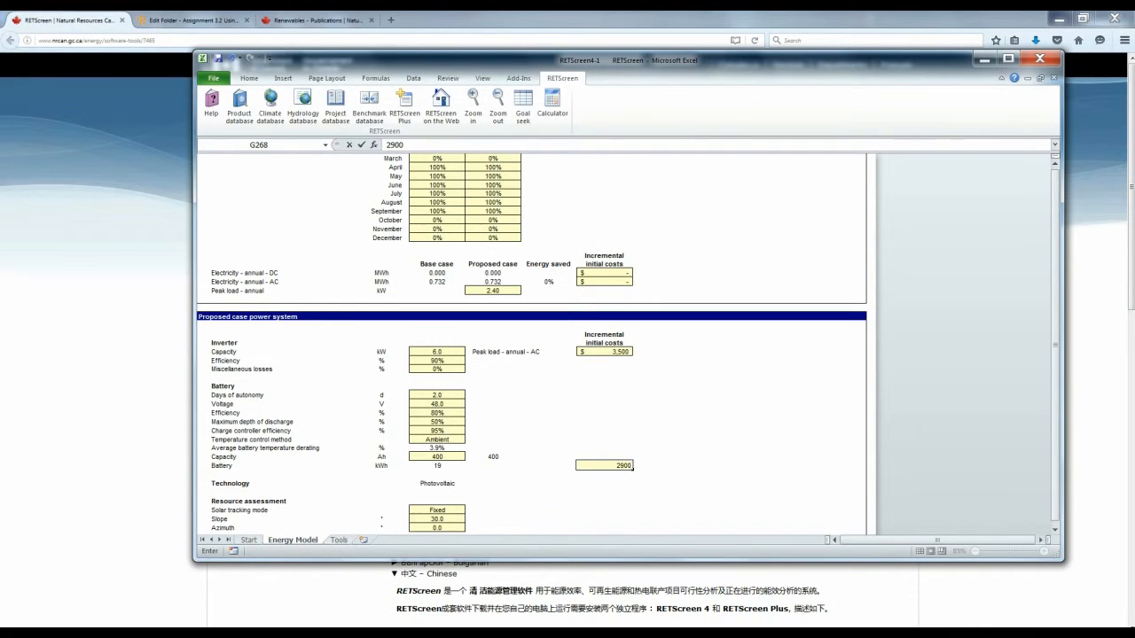
click(660, 395)
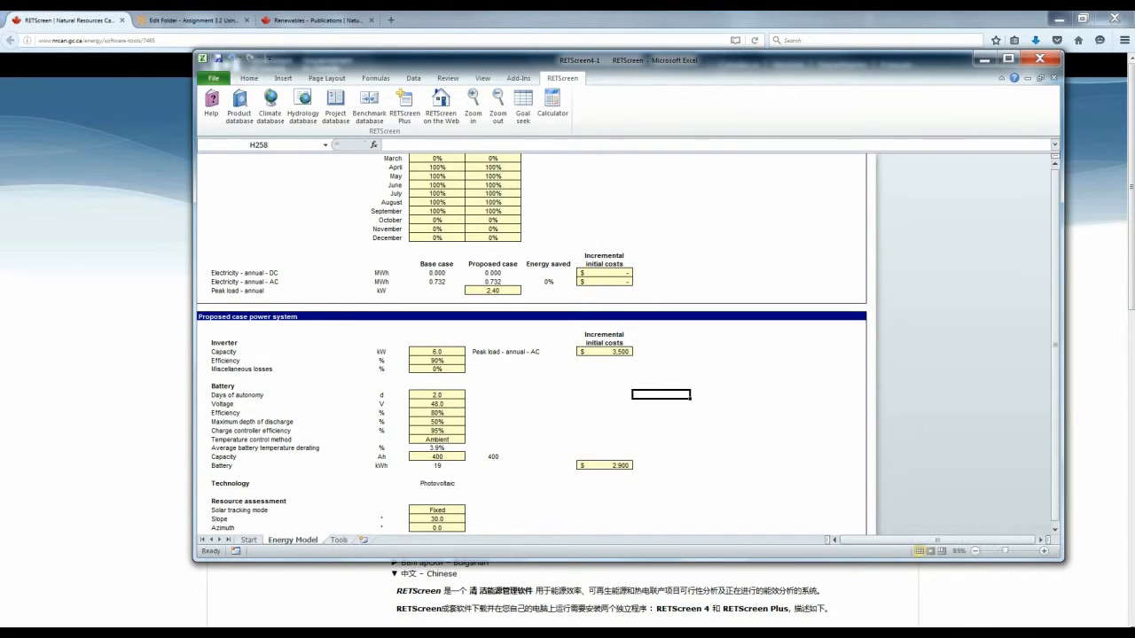
Choose Fixed as the solar tracking mode and set the array's slope to 50° in the resource assessment
scroll(532, 346, down, 5)
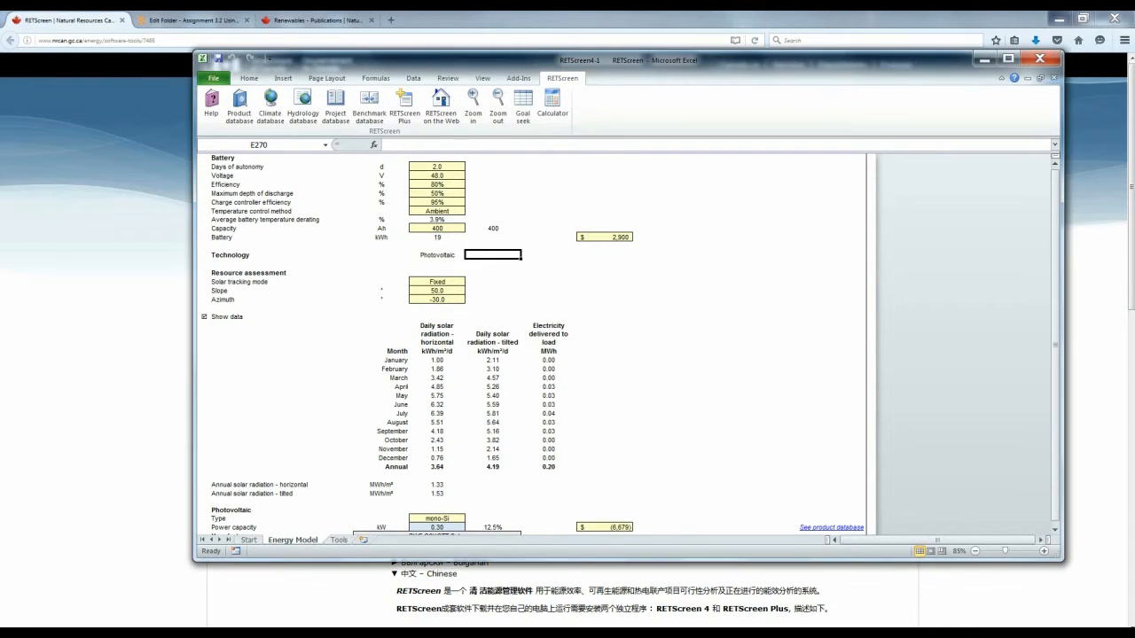
click(436, 282)
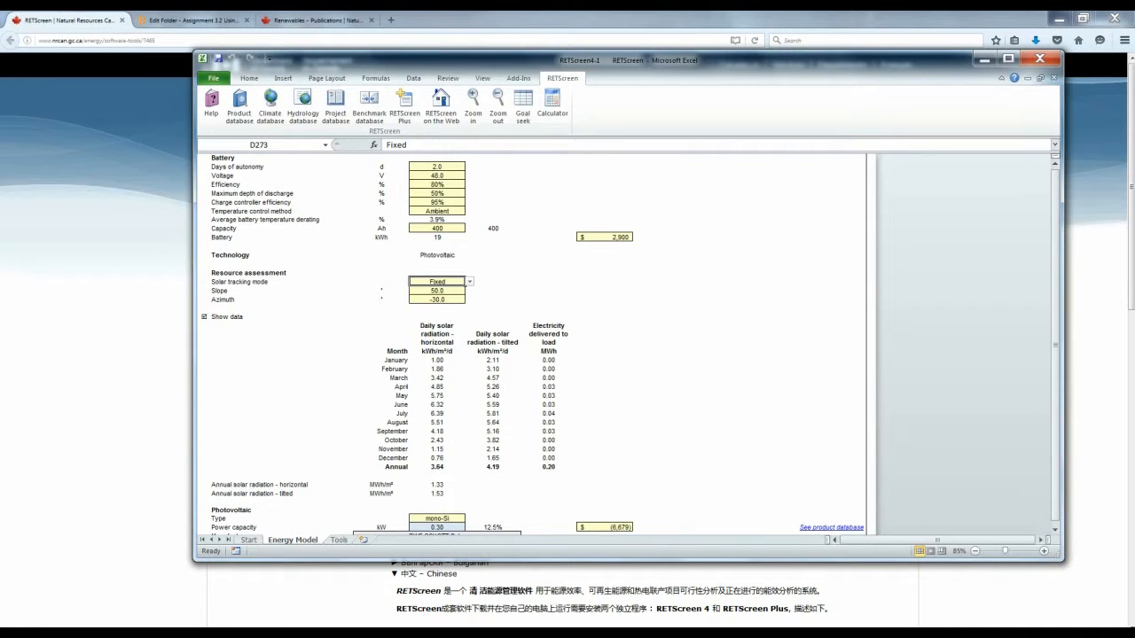
click(470, 282)
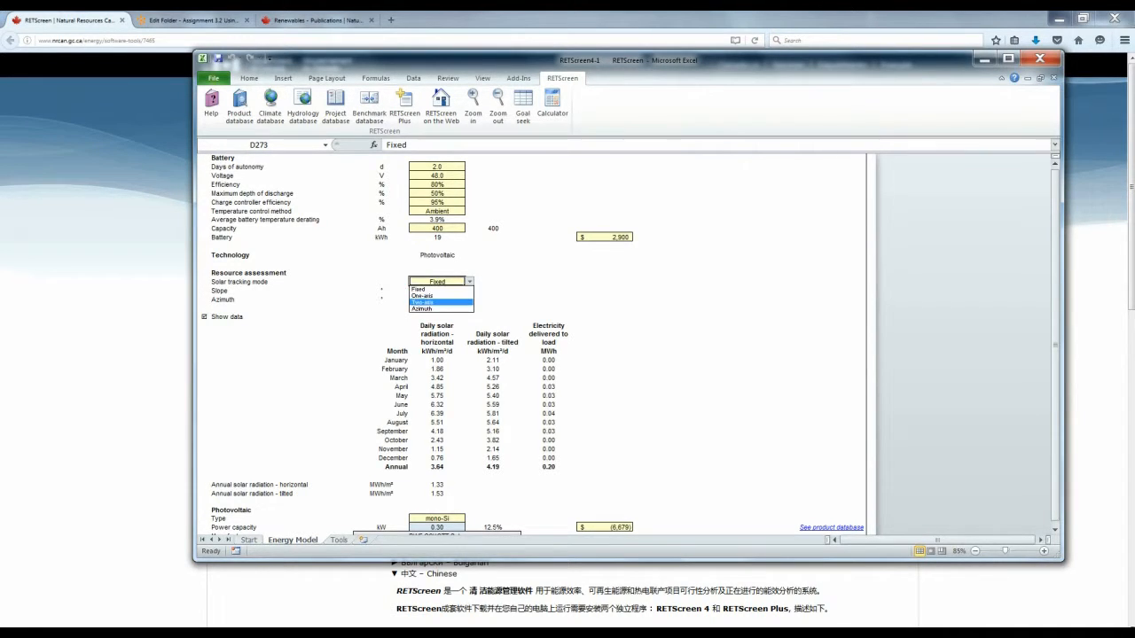
click(436, 289)
click(493, 291)
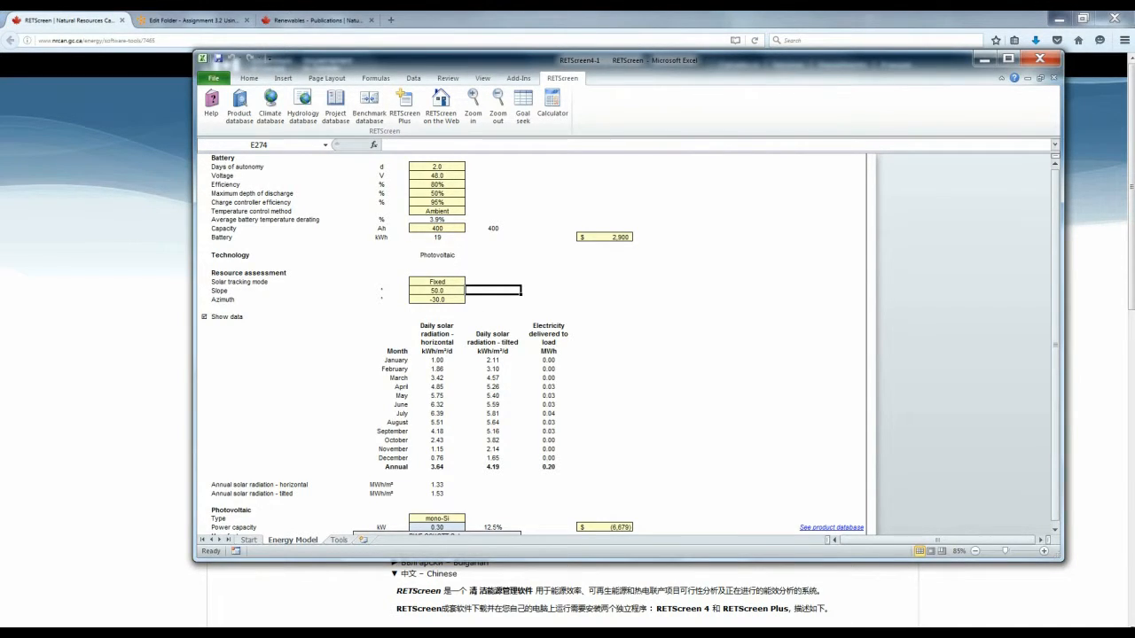
click(438, 291)
text(50)
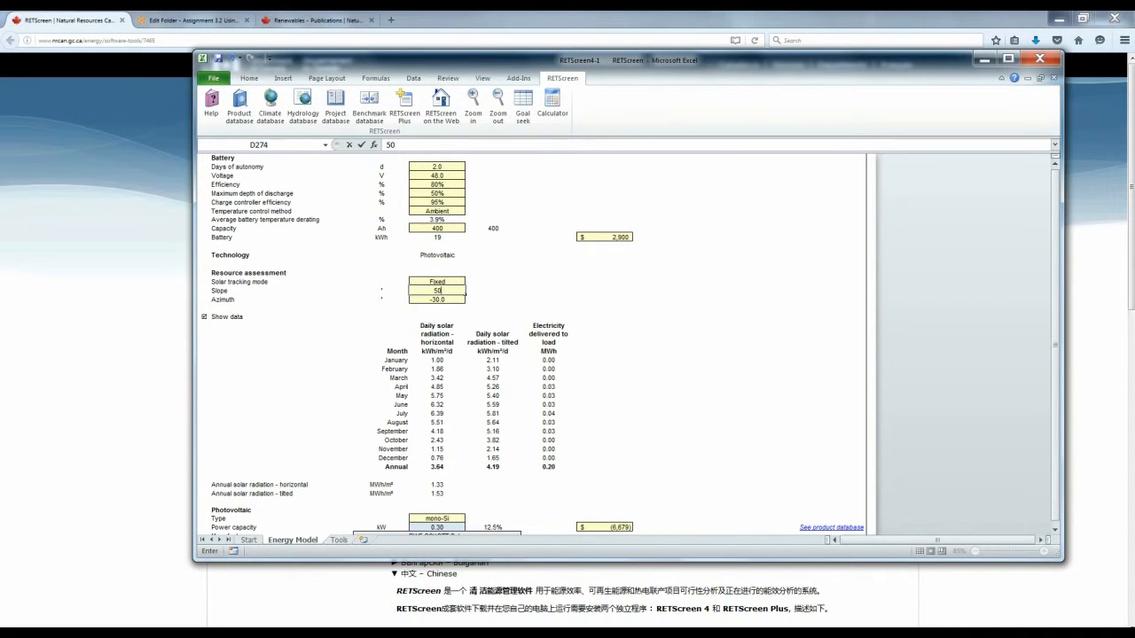
key(Return)
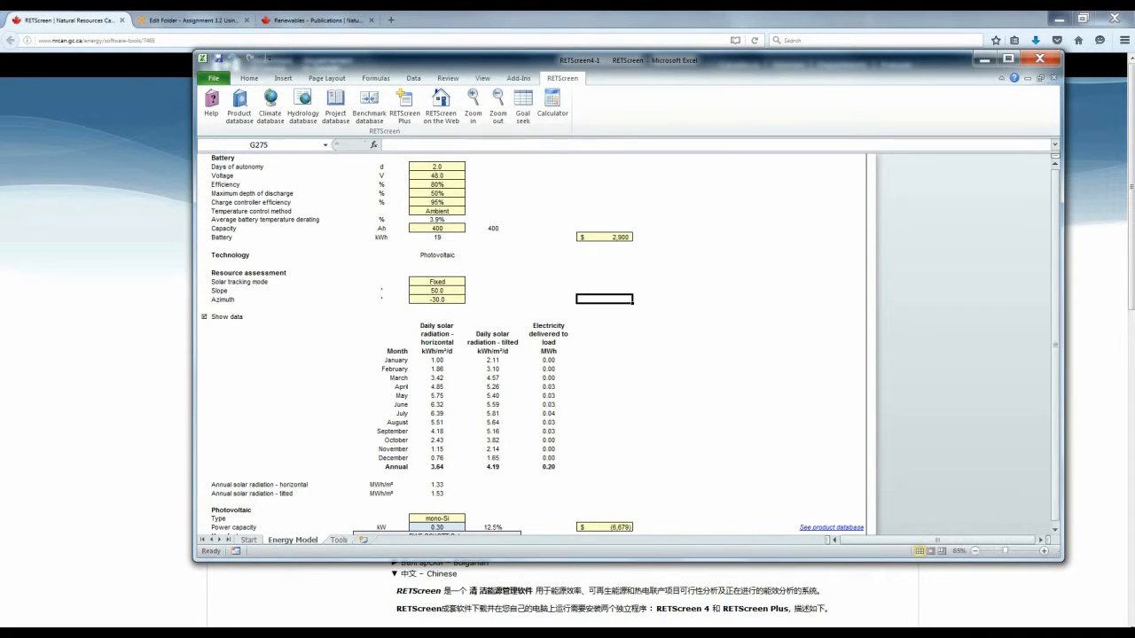
Try an azimuth of 0° for the photovoltaic array and replace it with -30°
text(0)
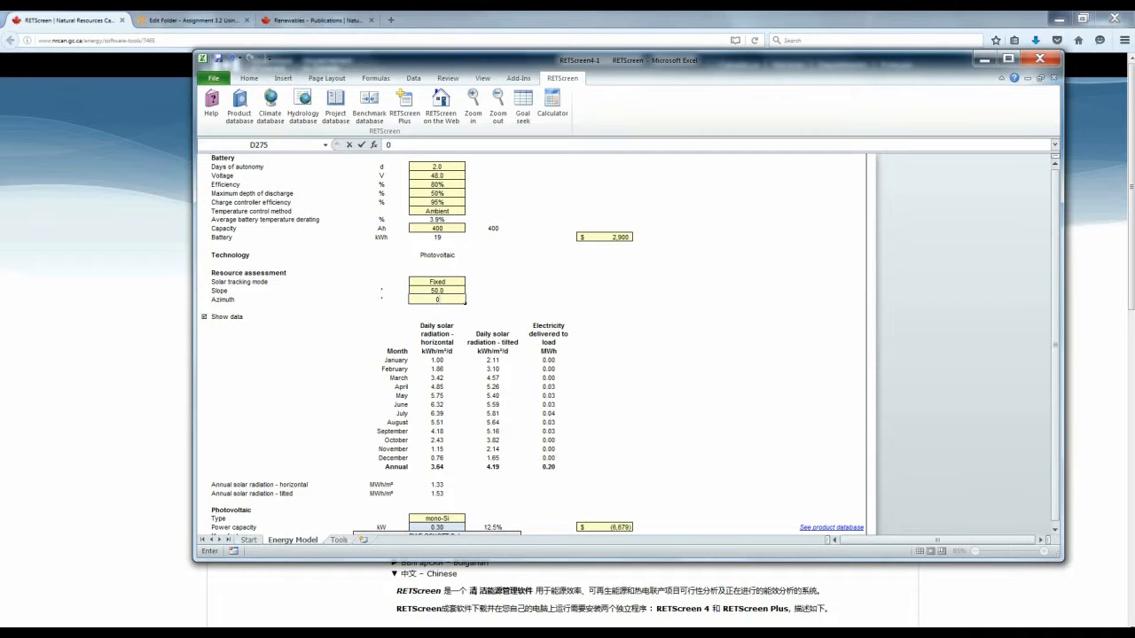
click(493, 291)
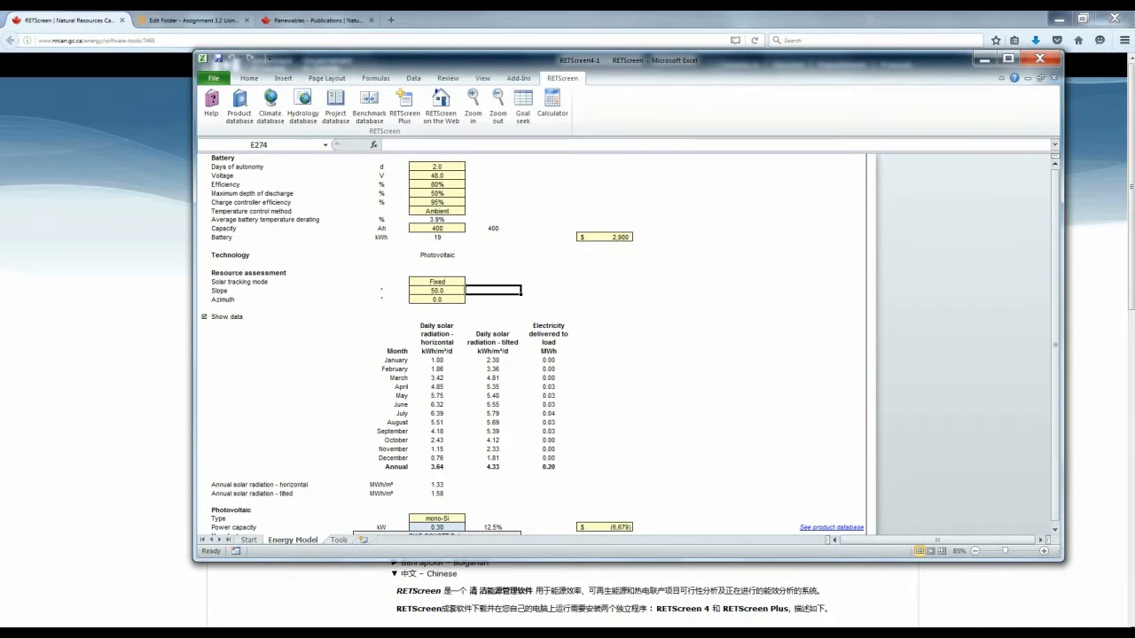
click(437, 300)
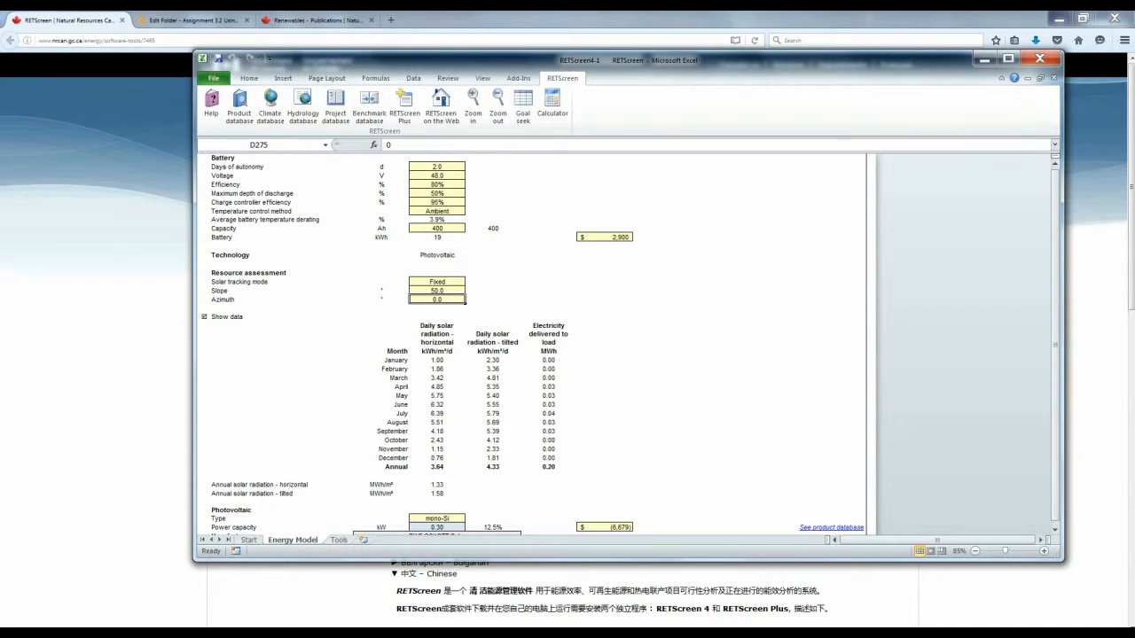
text(-30)
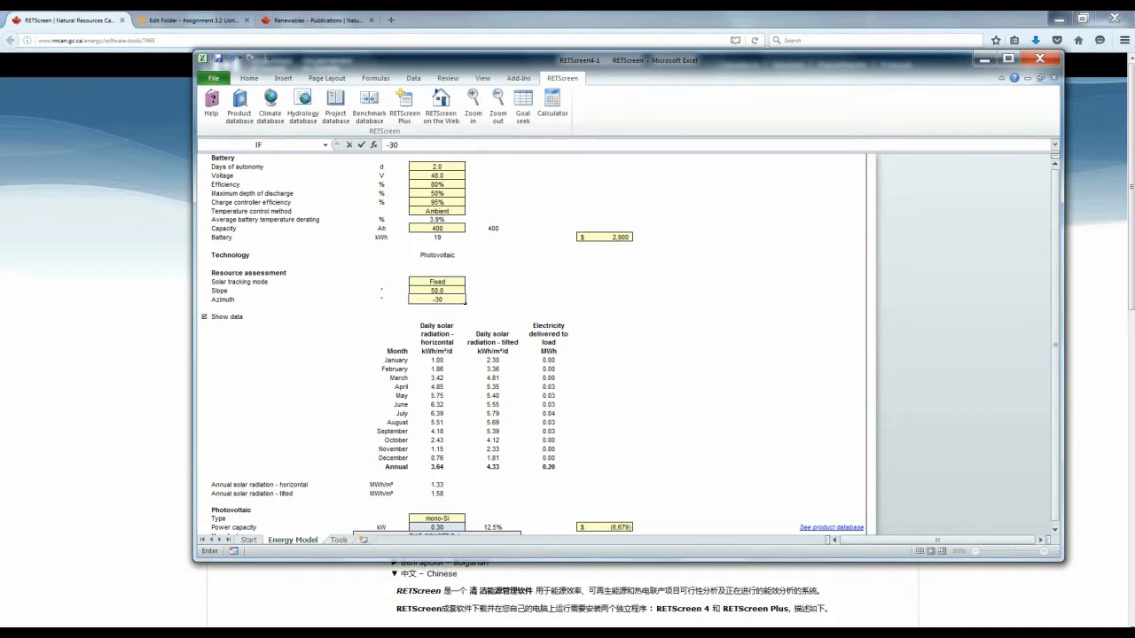
key(Return)
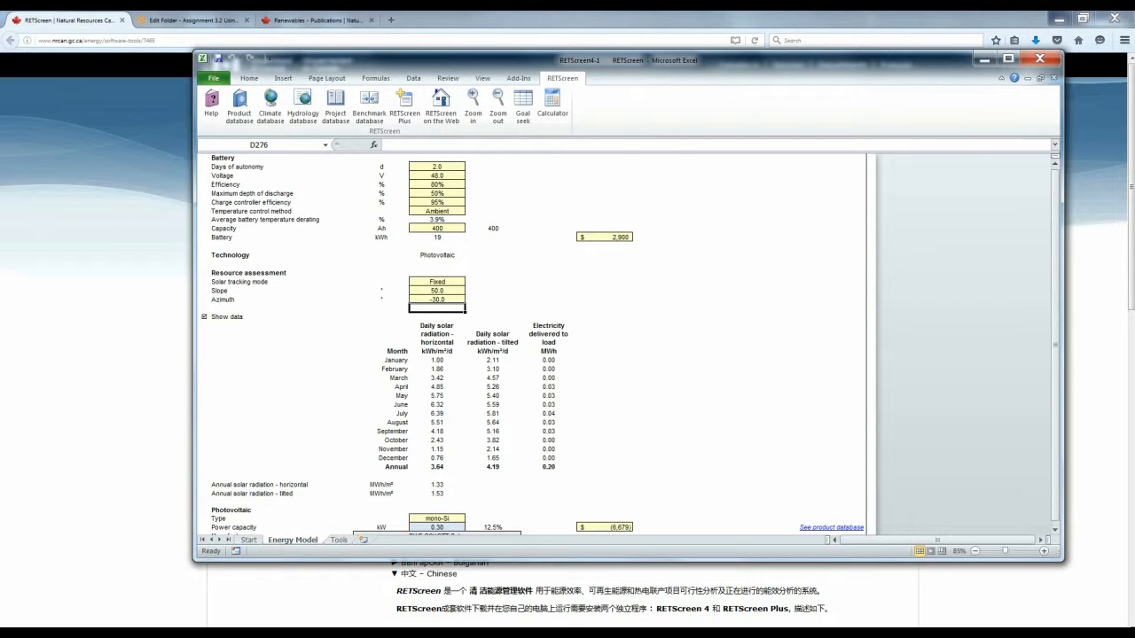
Look up the photovoltaic module in the product database and choose RWE SCHOTT Solar's mono-Si - ASE-300-DG/17 model
scroll(533, 344, down, 1)
scroll(532, 346, down, 4)
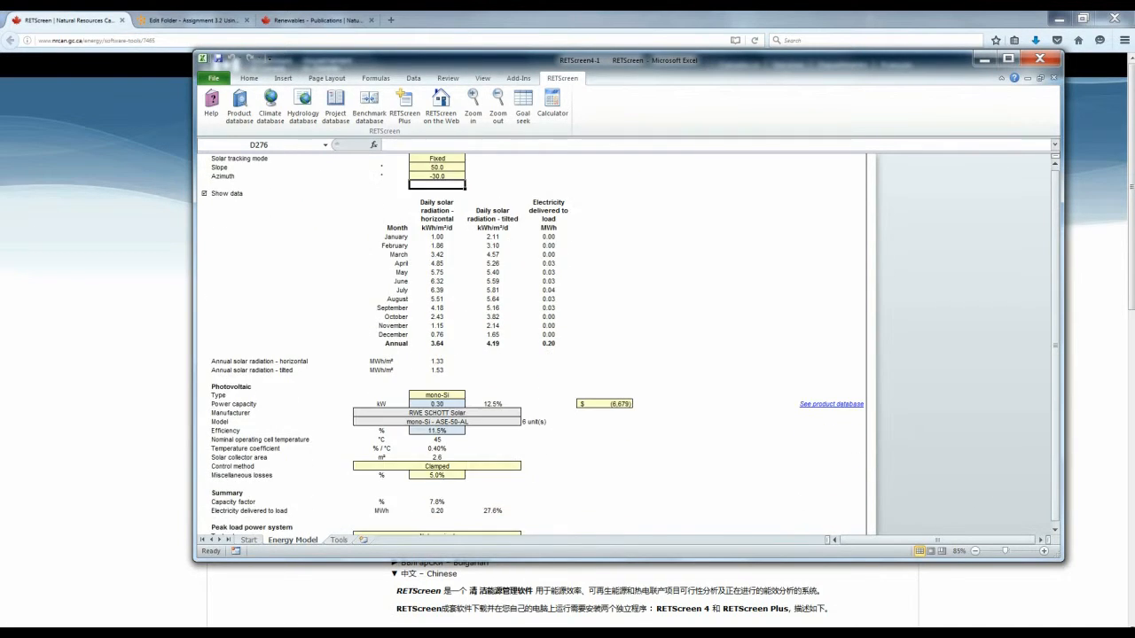
scroll(532, 346, down, 3)
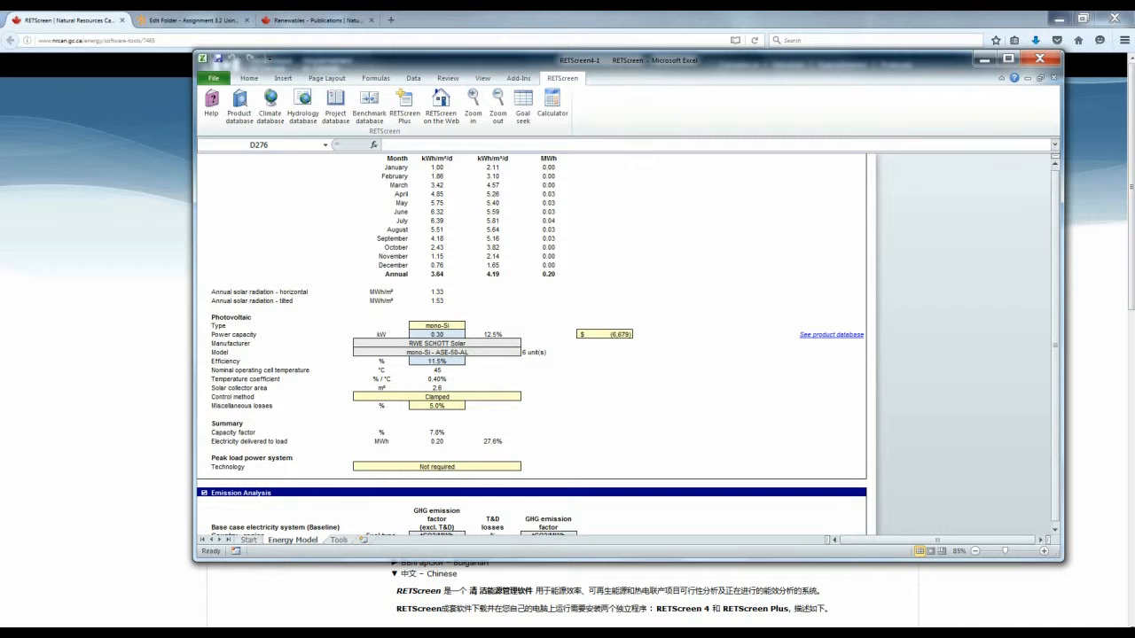
click(831, 335)
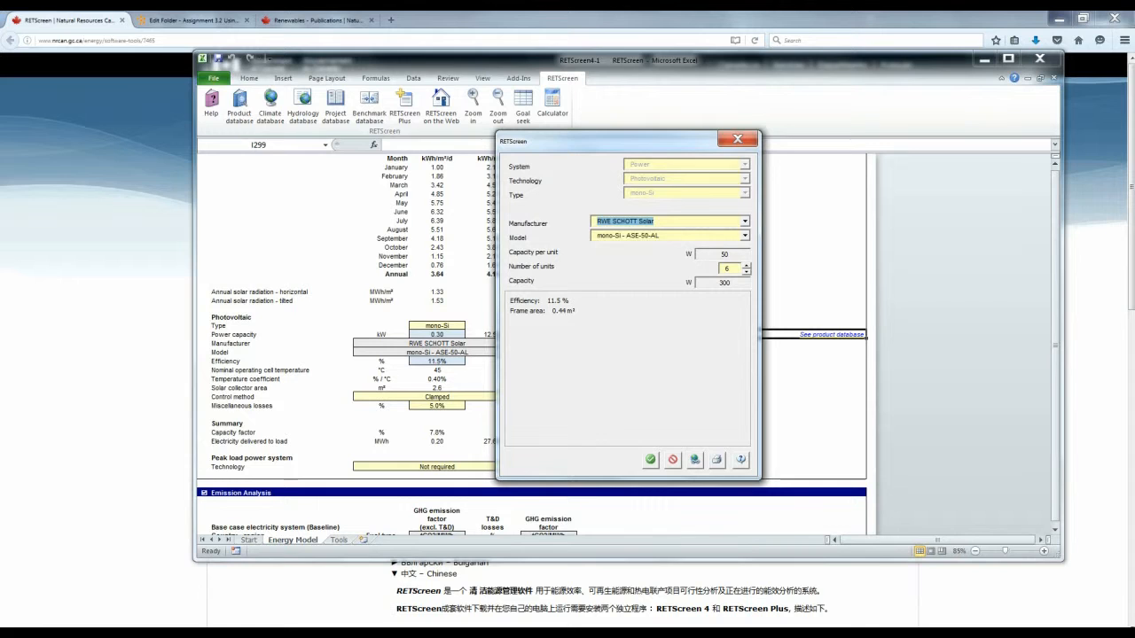
click(745, 221)
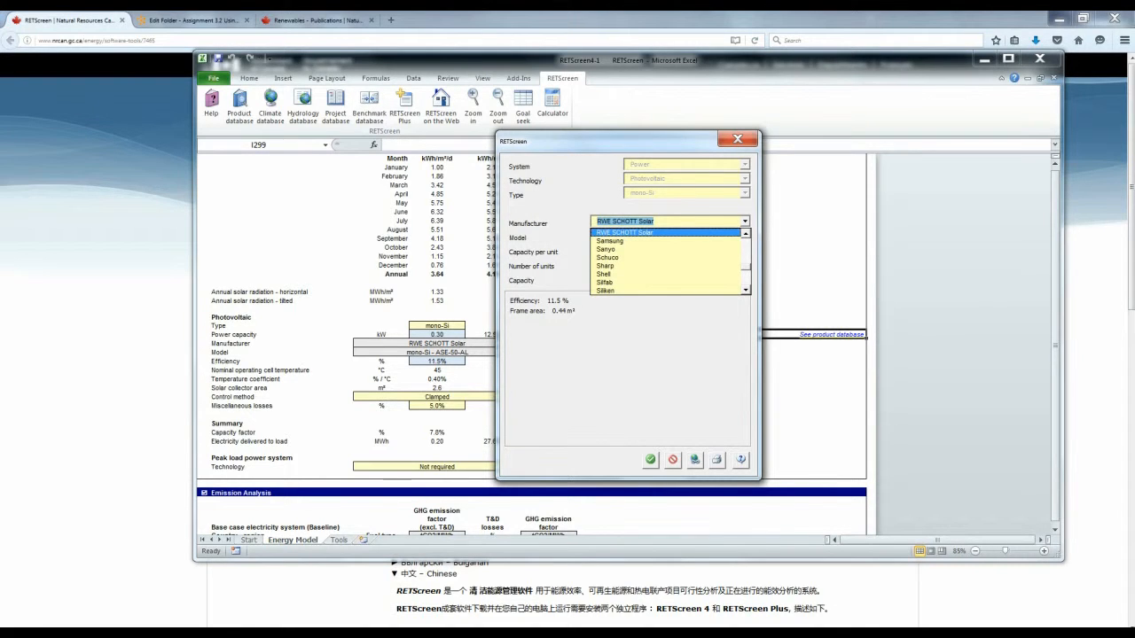
click(746, 233)
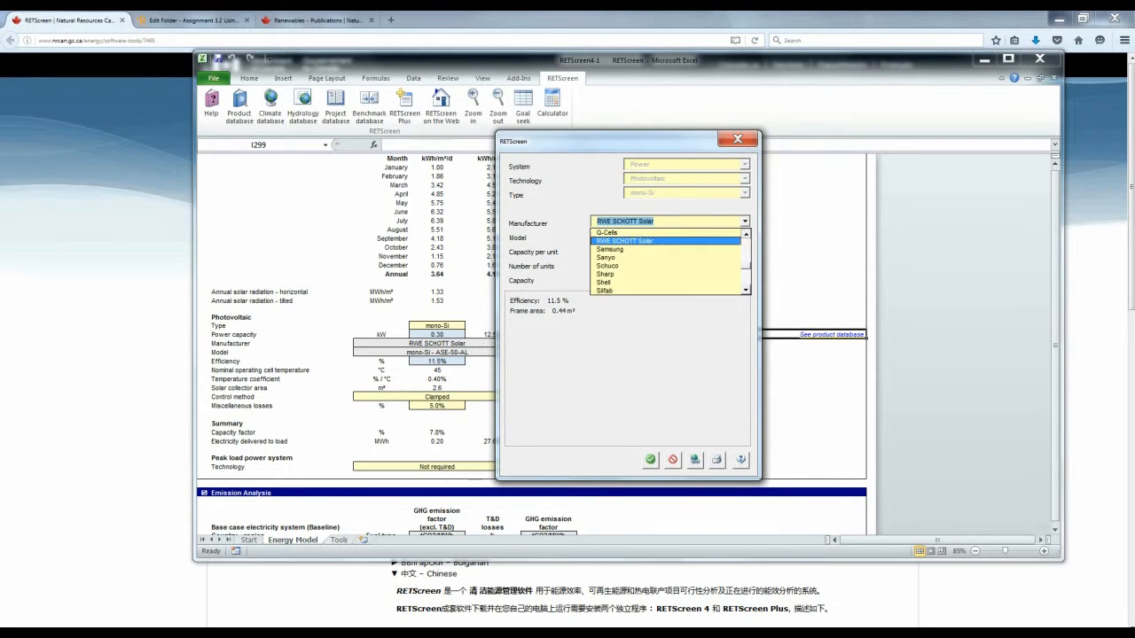
click(745, 221)
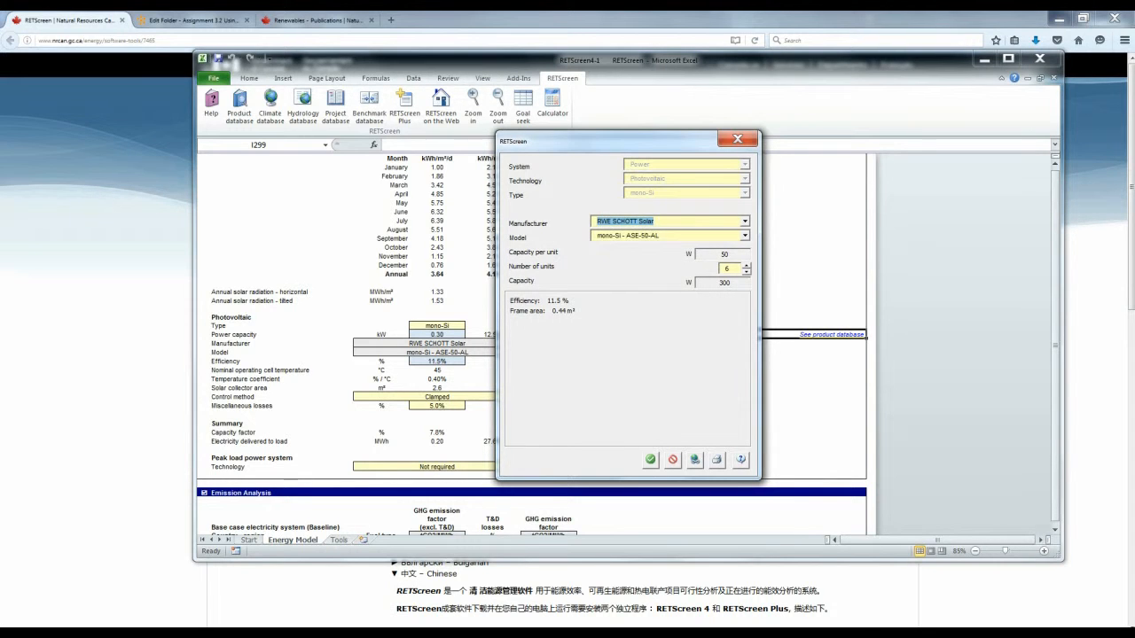
click(745, 235)
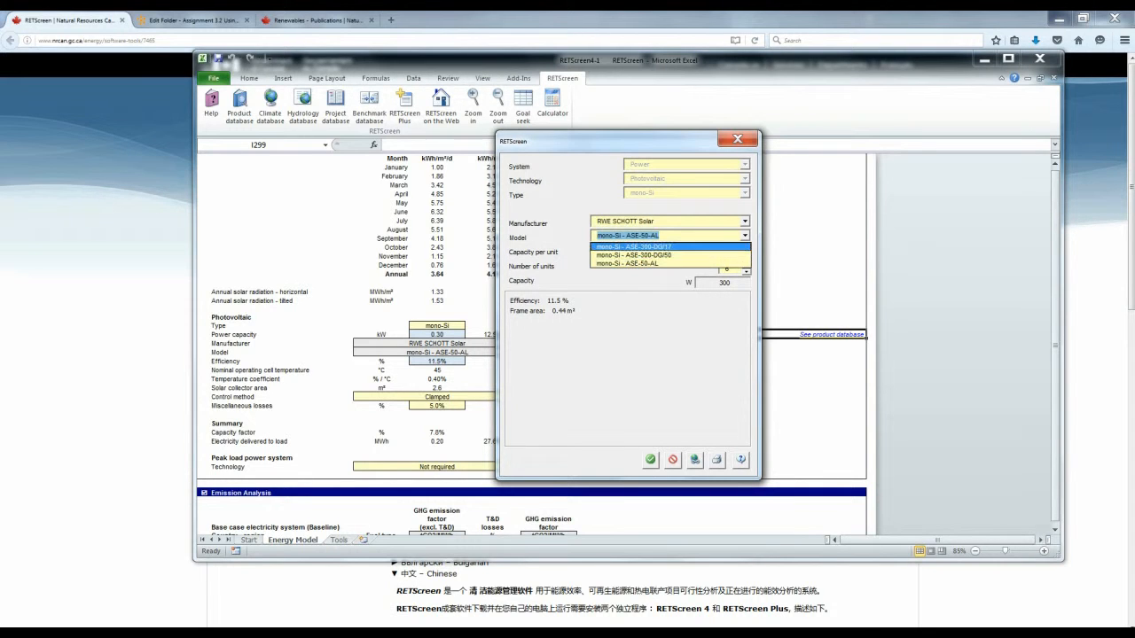
click(632, 247)
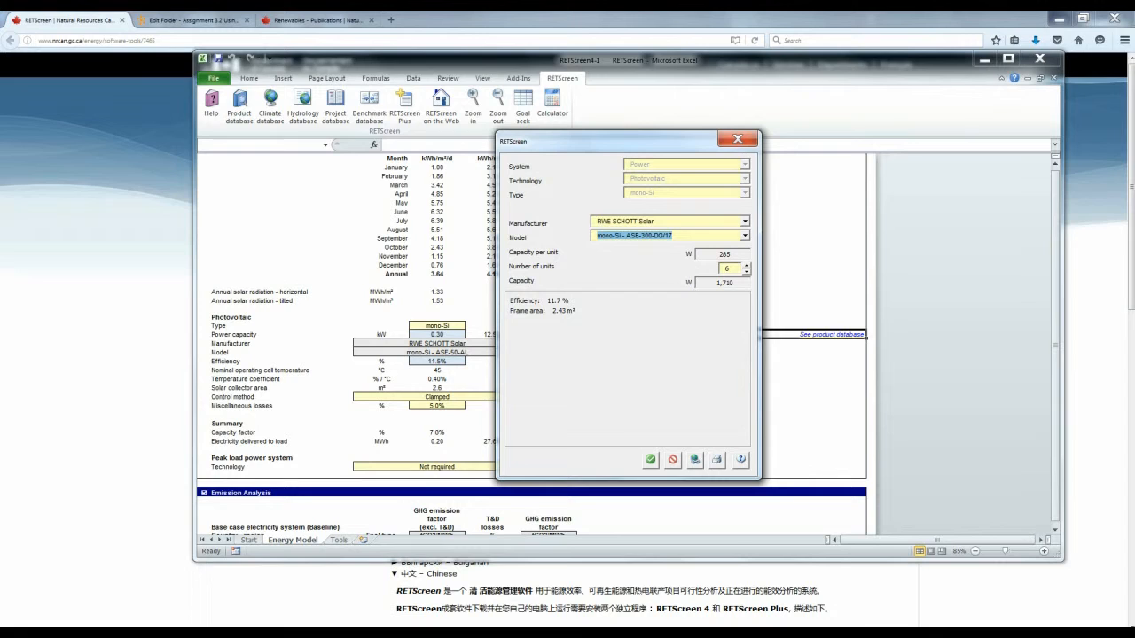
Set the number of photovoltaic units to 10 and apply the chosen module to the energy model
click(747, 264)
click(746, 265)
click(747, 264)
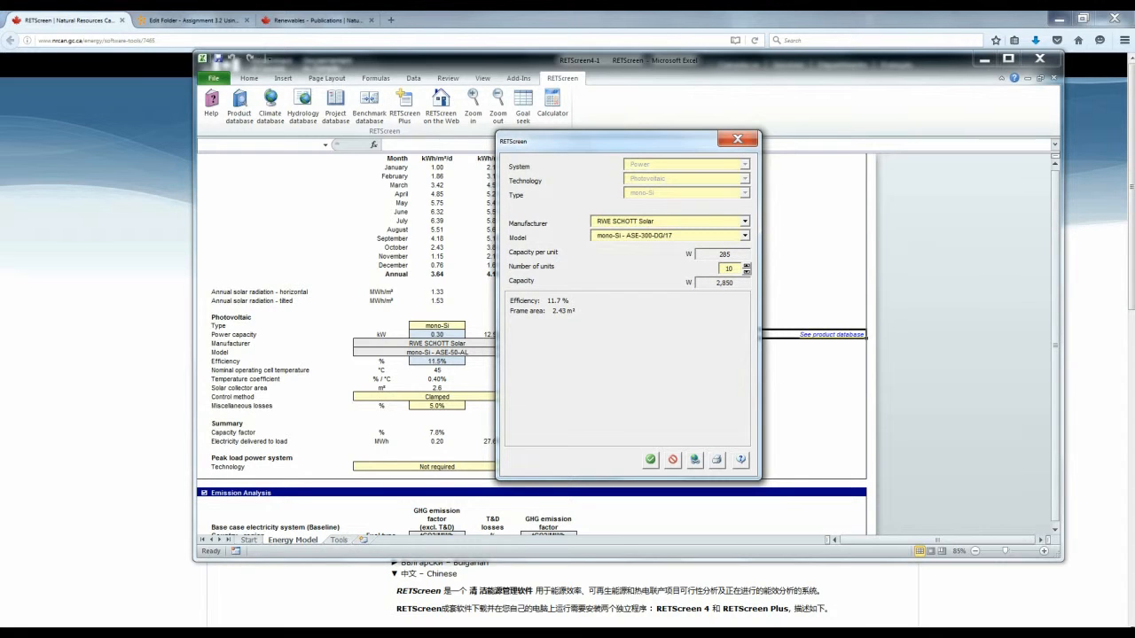
click(650, 459)
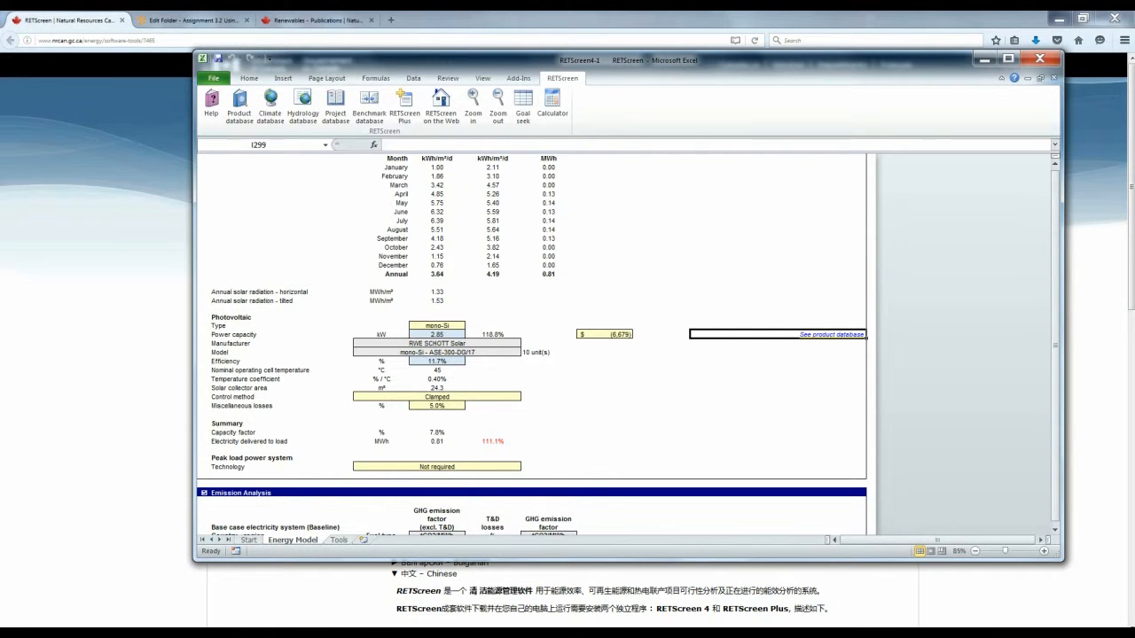
Set the photovoltaic system's incremental initial cost to $2,850
click(604, 335)
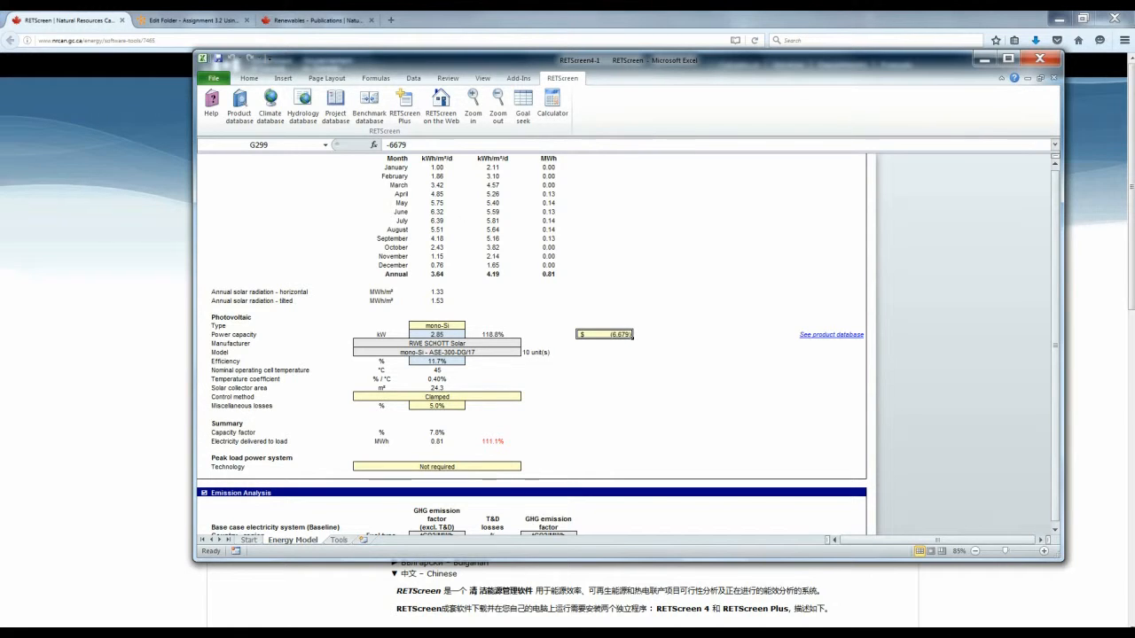
text(2850)
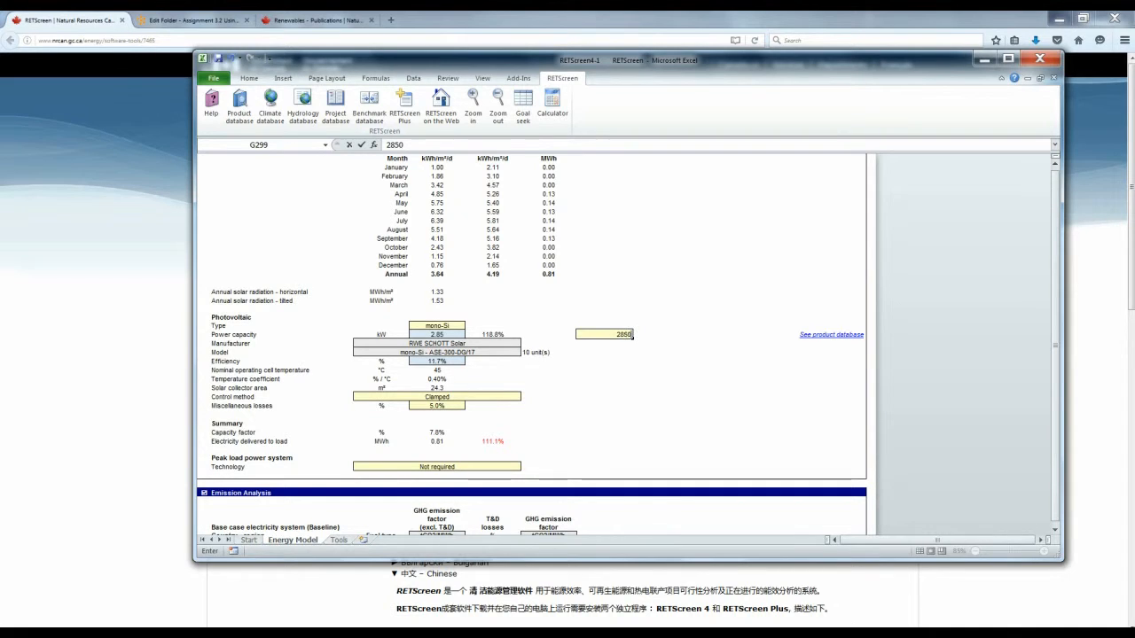
key(Return)
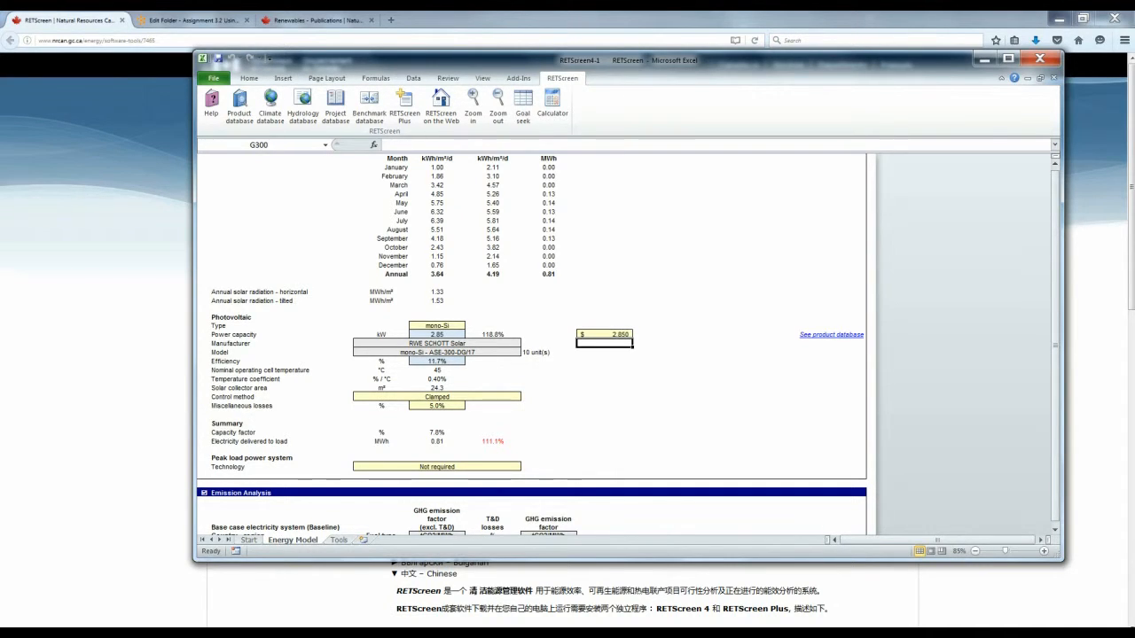
Review the proposed case power system entries and the emission analysis section
scroll(532, 345, up, 12)
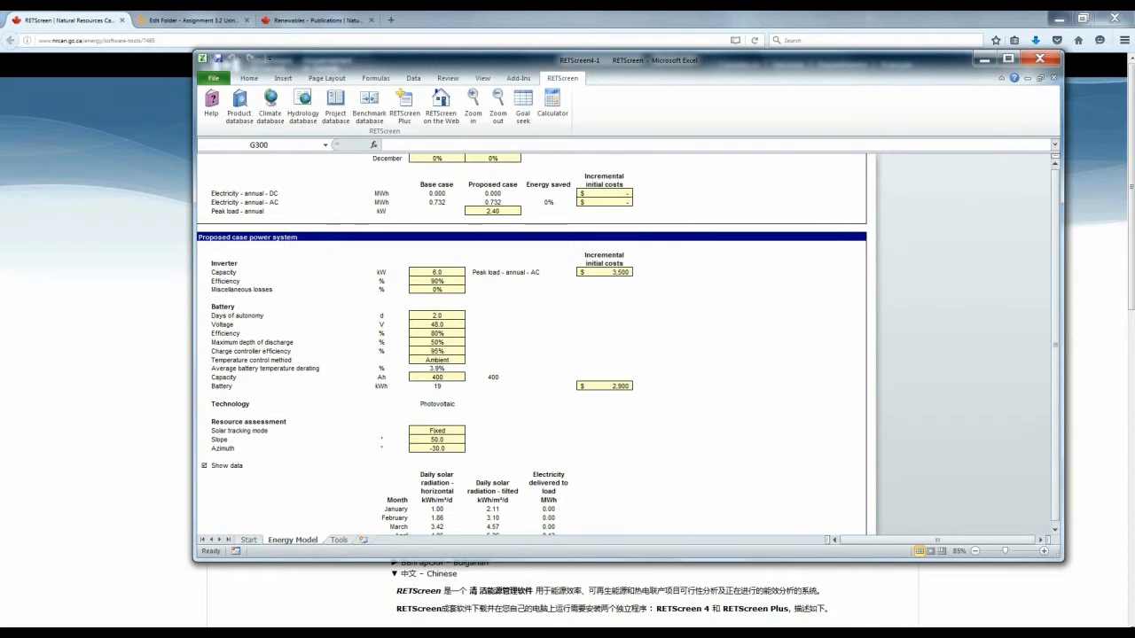
scroll(532, 346, down, 14)
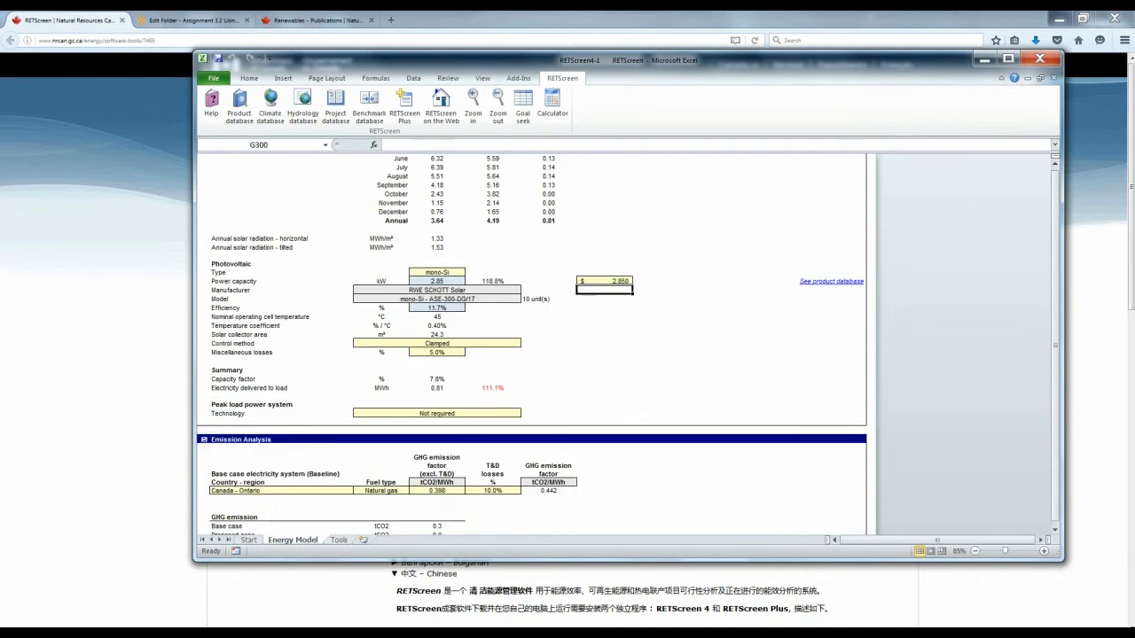
scroll(532, 345, down, 5)
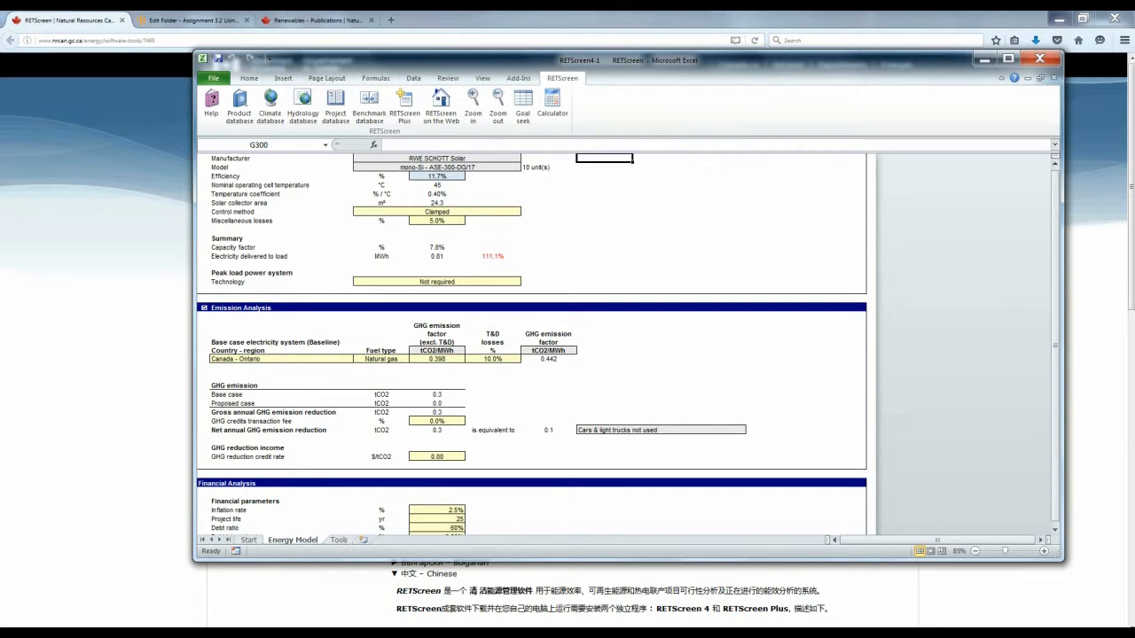
Turn off the emission analysis section and set the inflation rate in the financial parameters to 2%
click(204, 308)
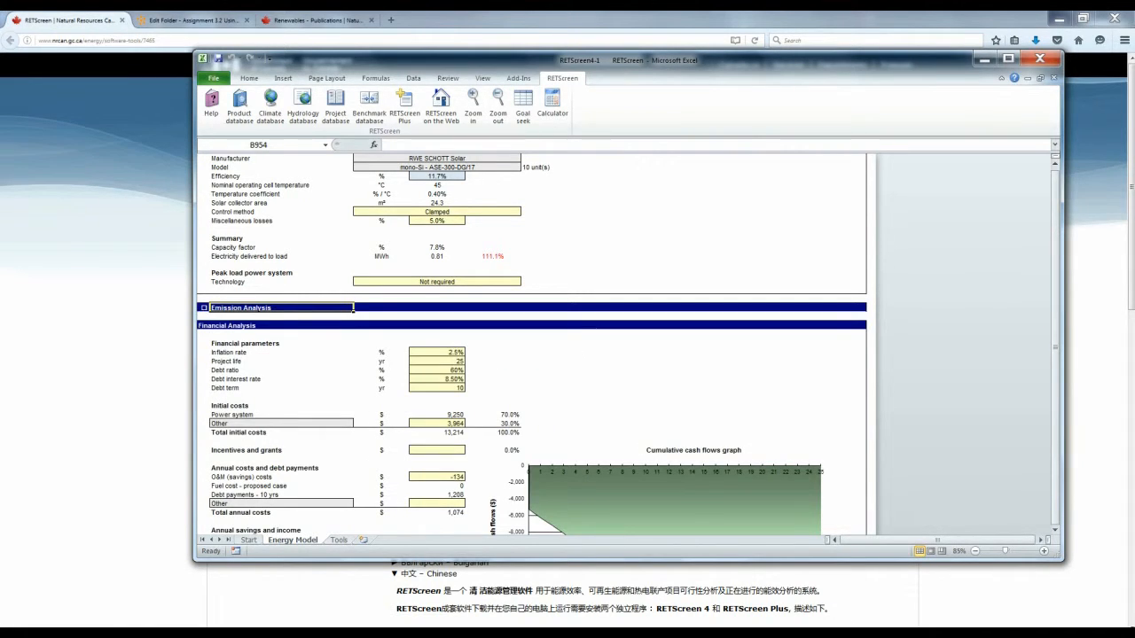
scroll(531, 344, down, 4)
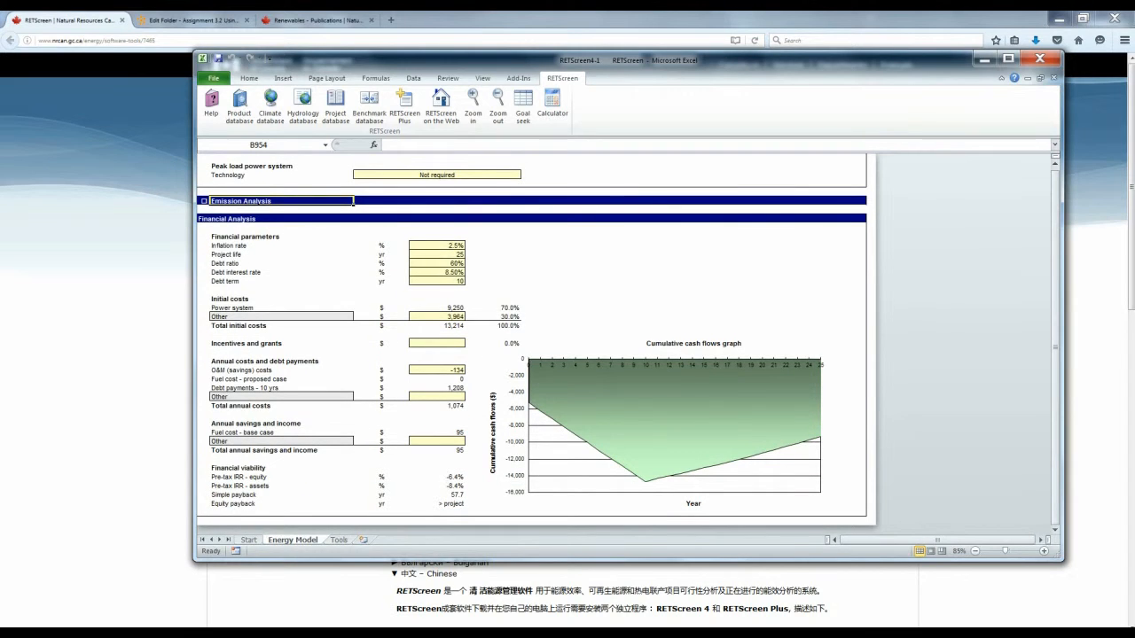
scroll(538, 344, down, 1)
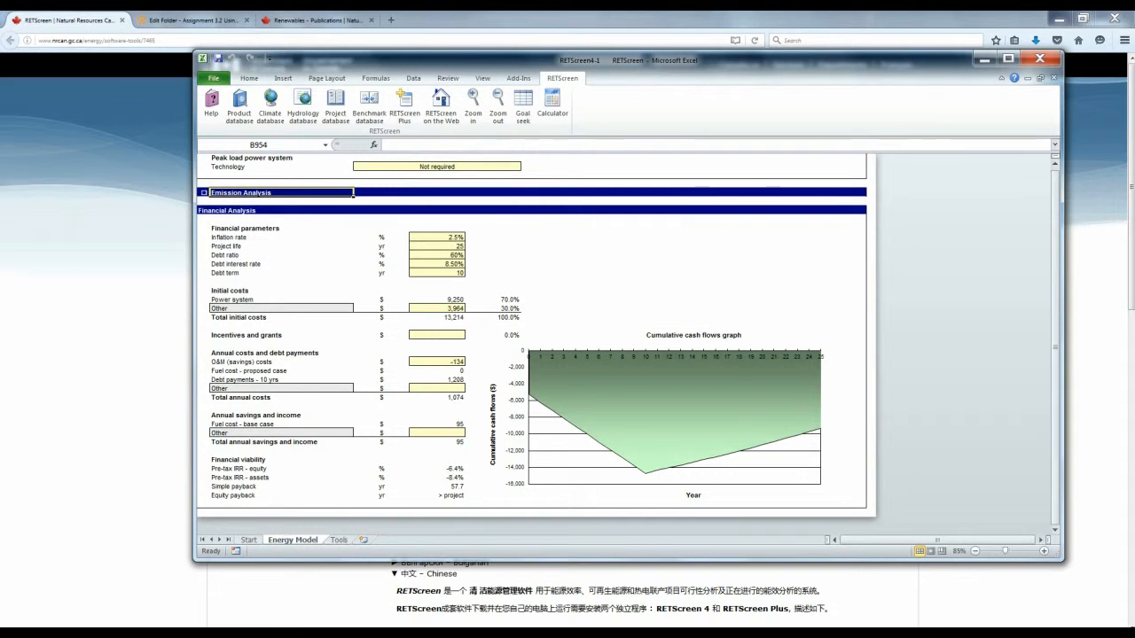
click(459, 237)
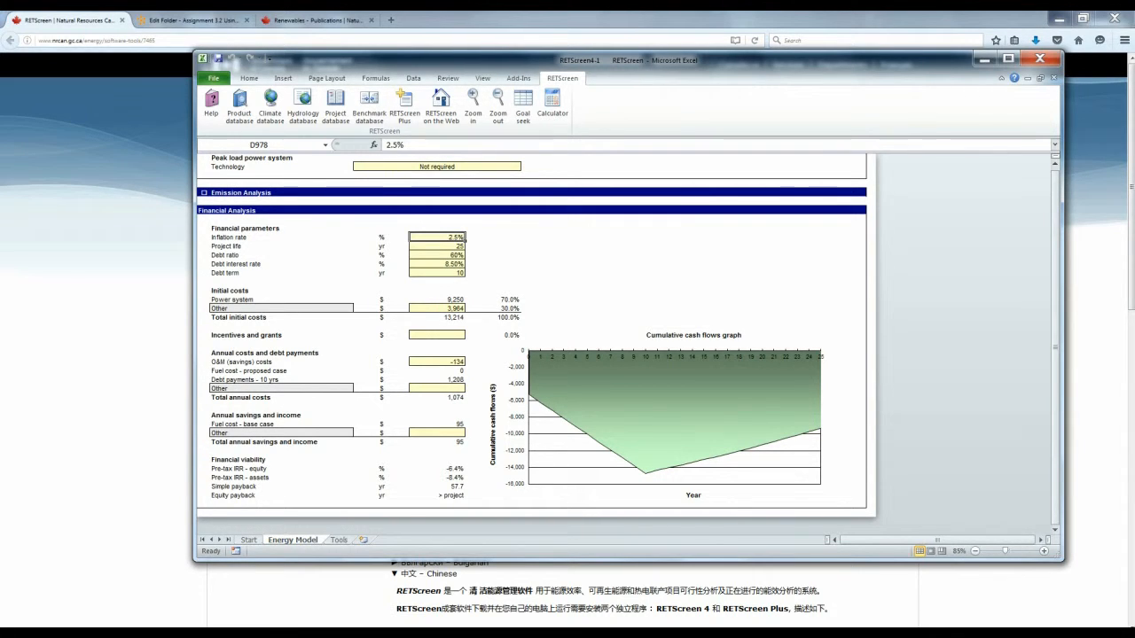
text(2%)
click(549, 263)
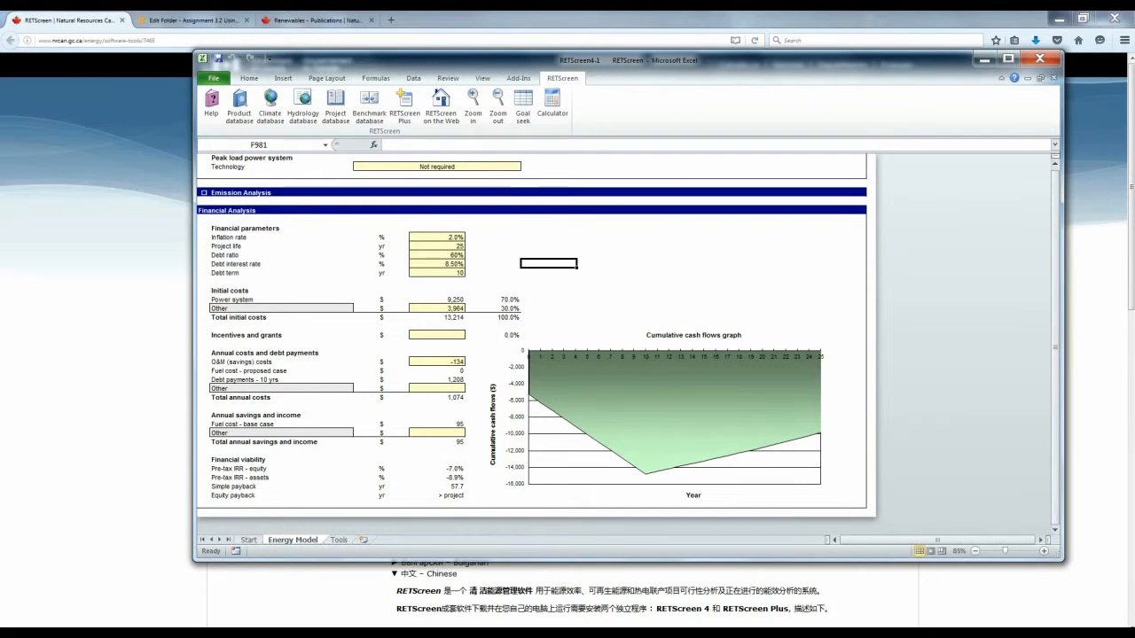
Try a debt ratio of 0% in the financial parameters
click(437, 246)
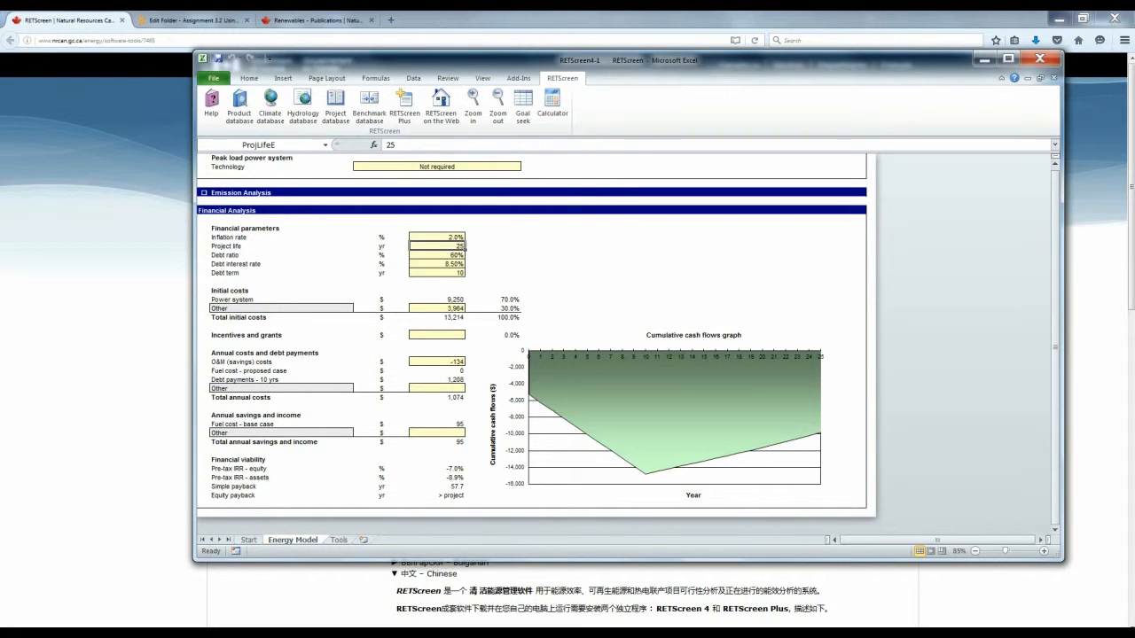
click(463, 255)
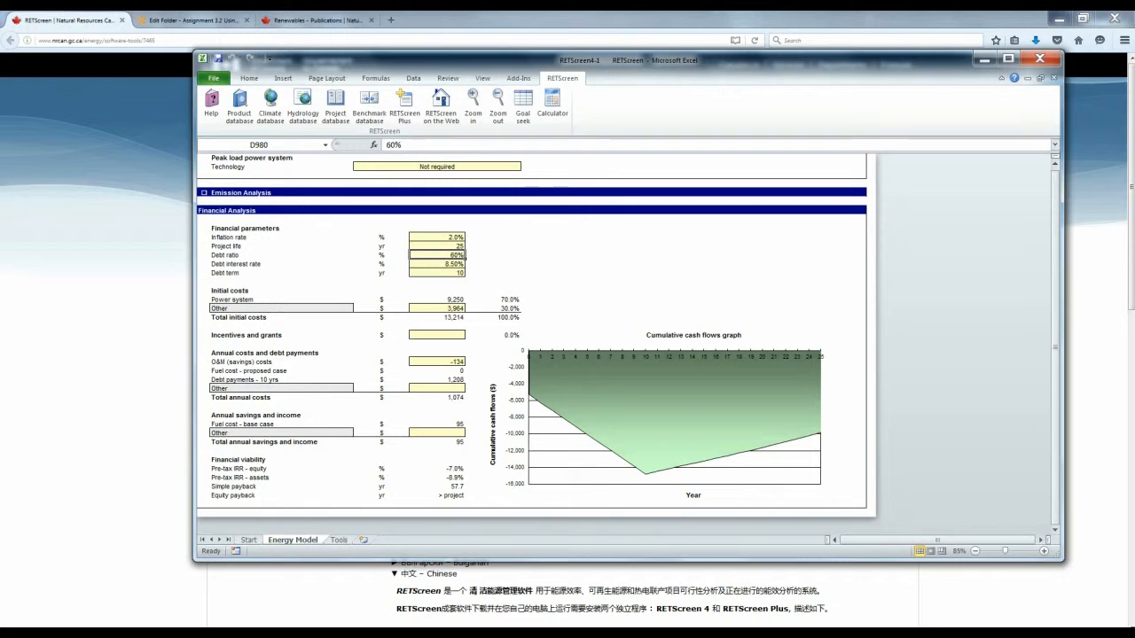
text(0)
key(Return)
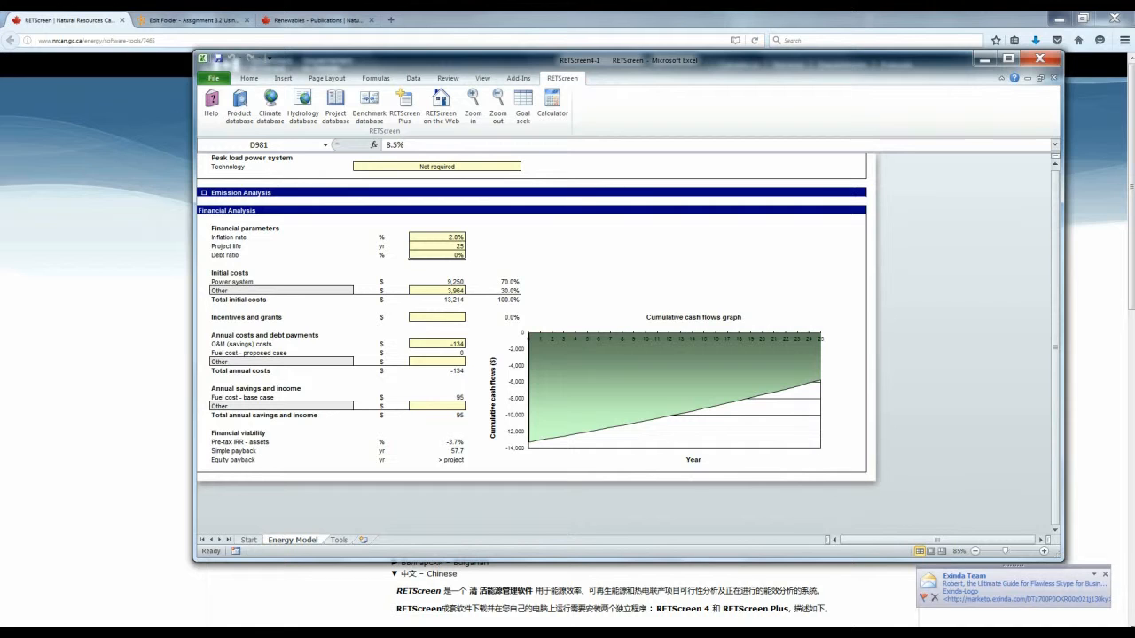
Set the debt ratio in the financial parameters to 50%
click(437, 255)
text(50)
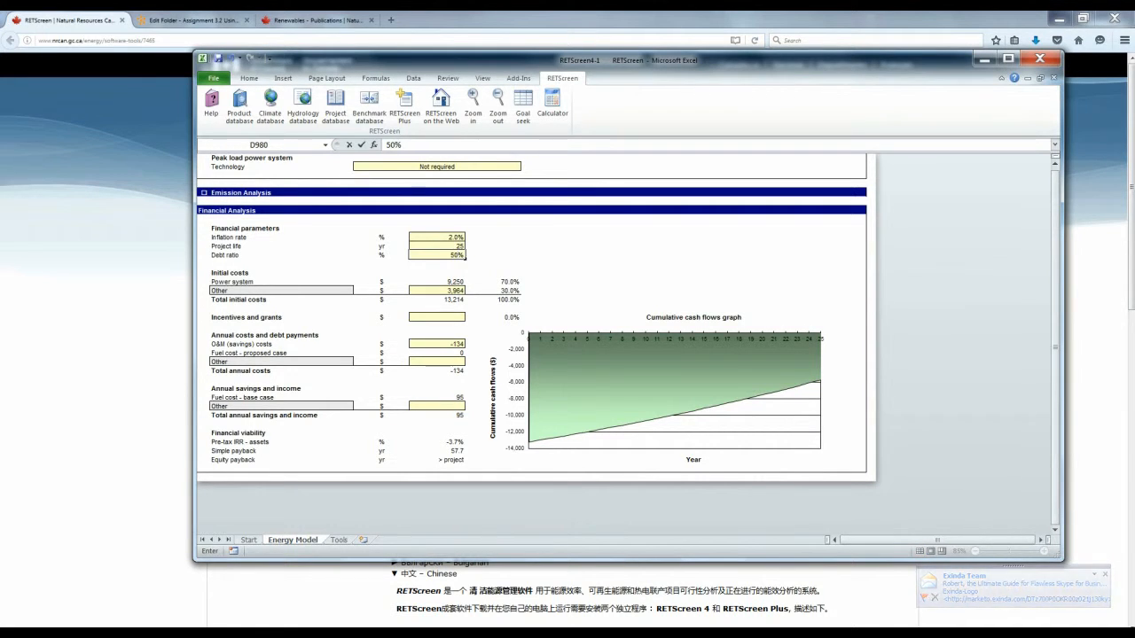
key(Return)
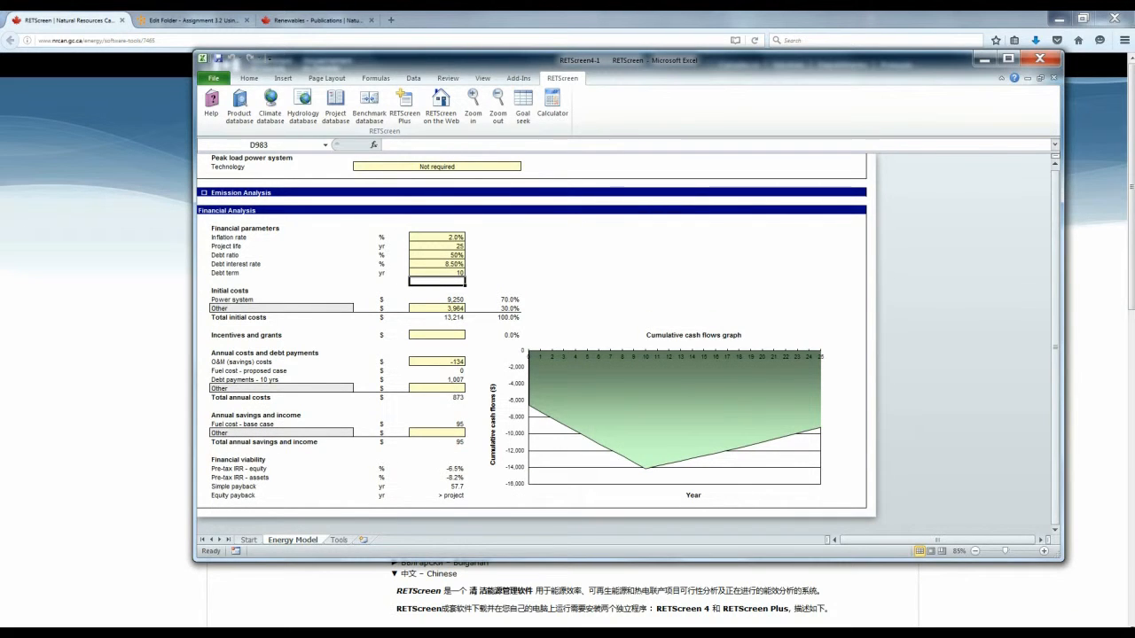
Set the debt interest rate to 5.5% and the debt term to 5 years
click(436, 264)
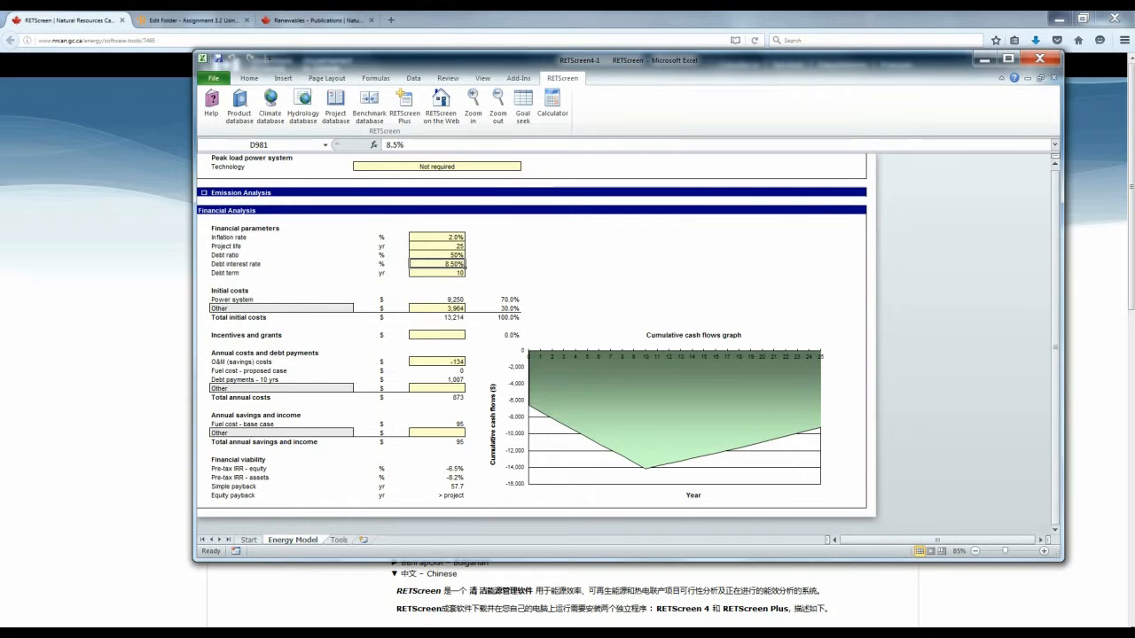
text(5.5)
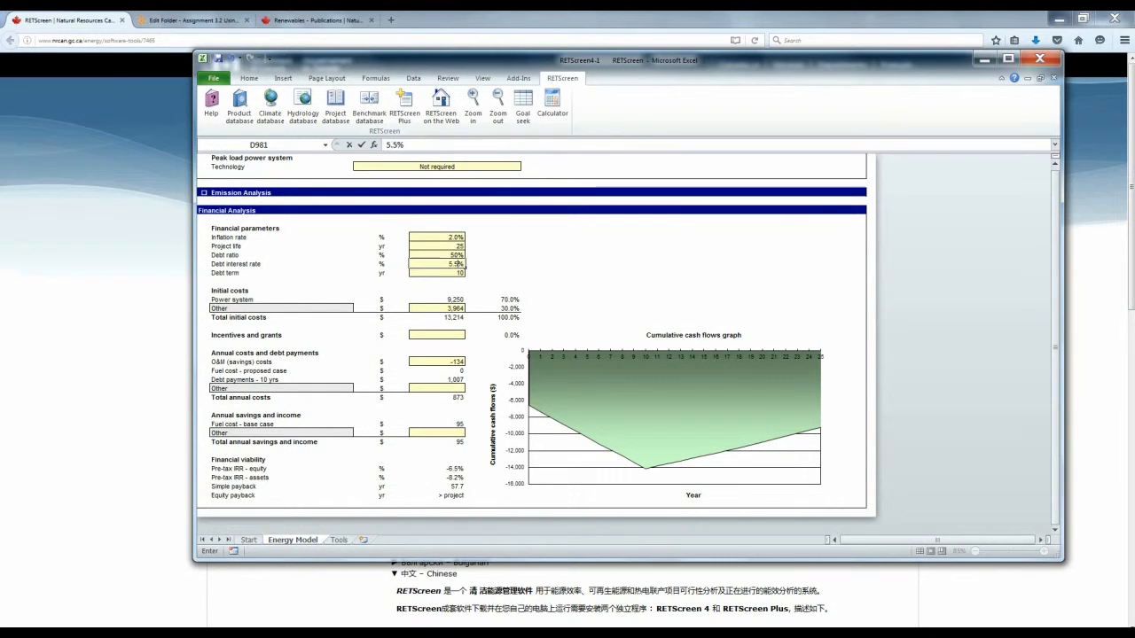
key(Return)
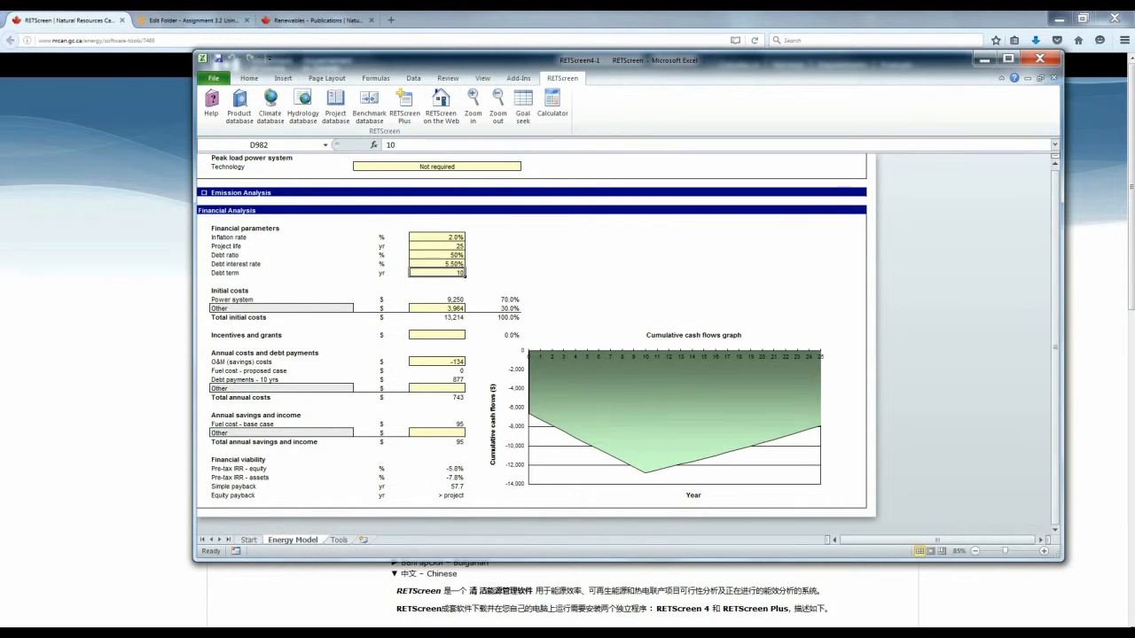
text(5)
click(493, 247)
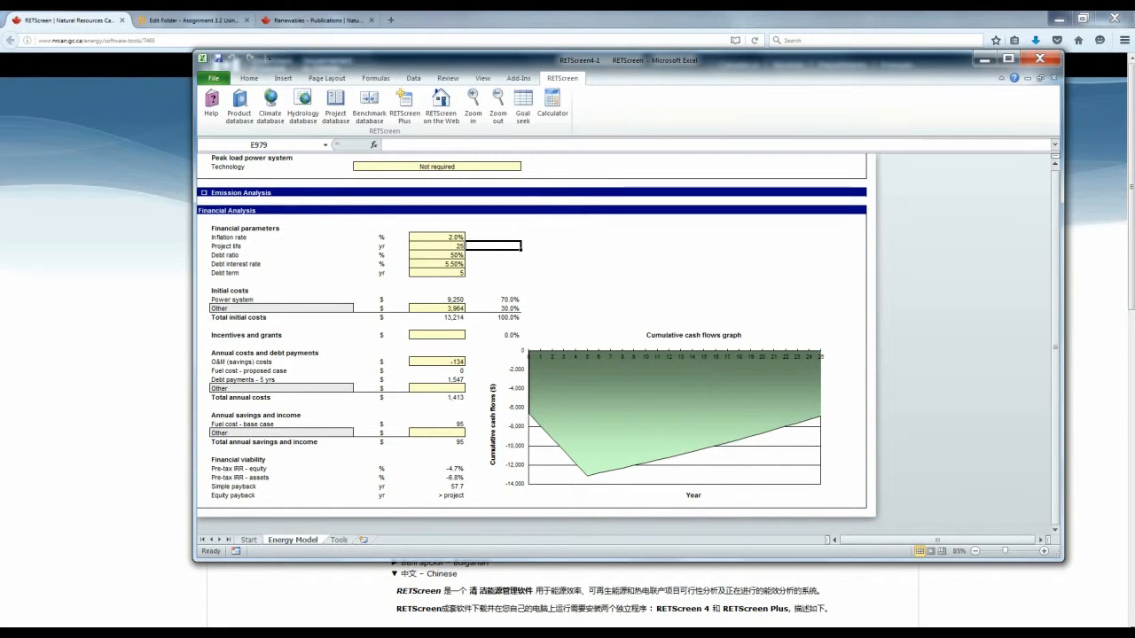
Set the other initial costs in the financial analysis to $3,000
click(438, 309)
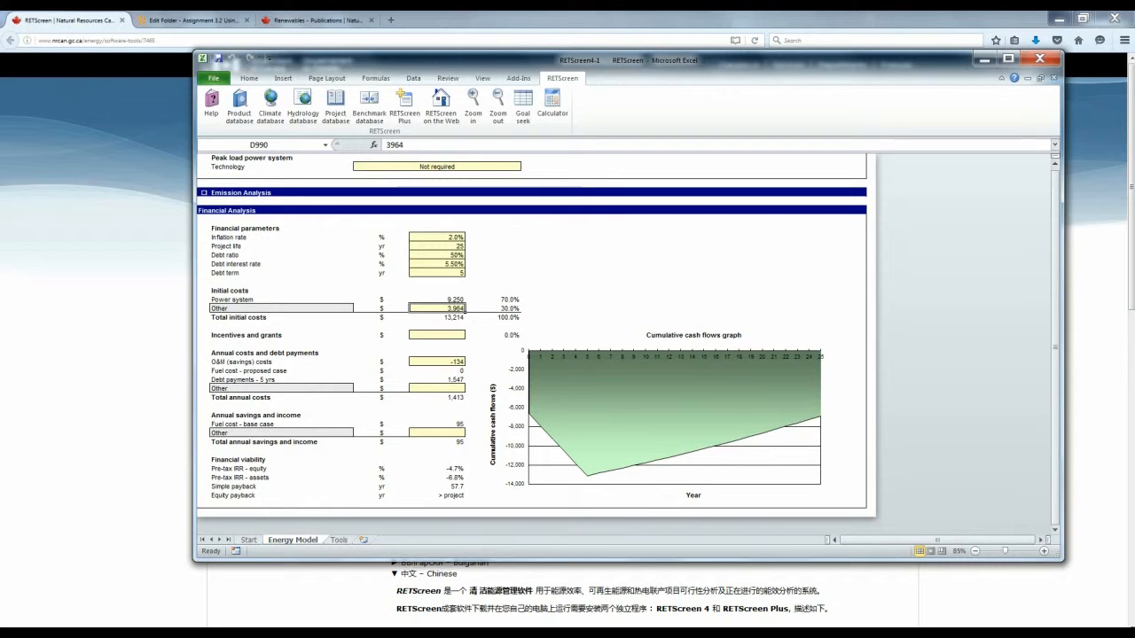
click(462, 301)
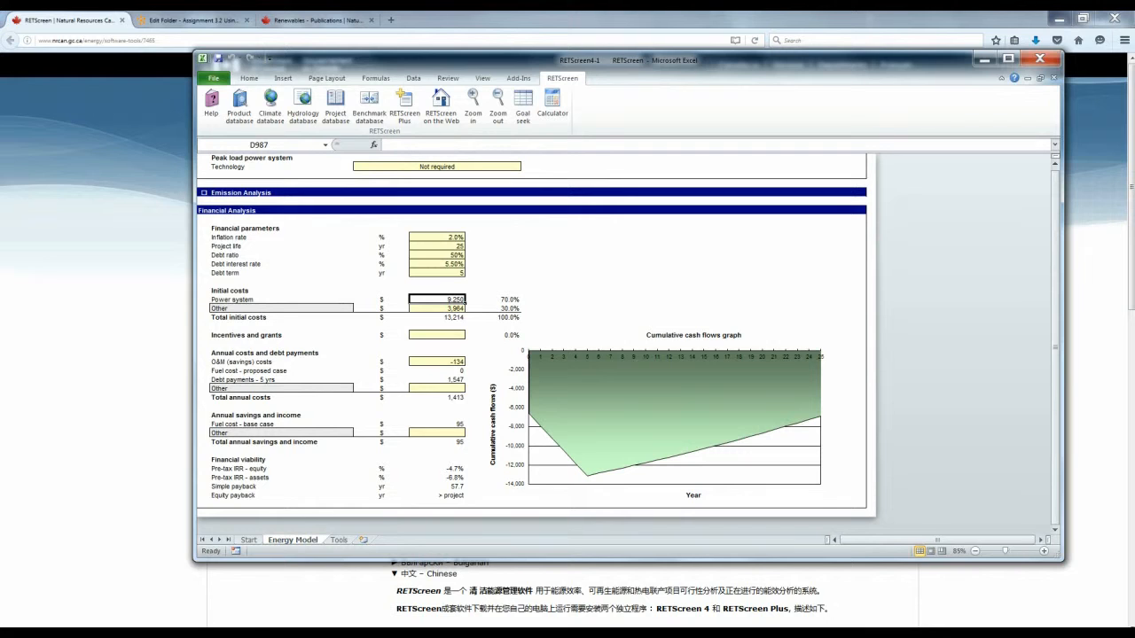
click(462, 308)
text(3000)
key(Return)
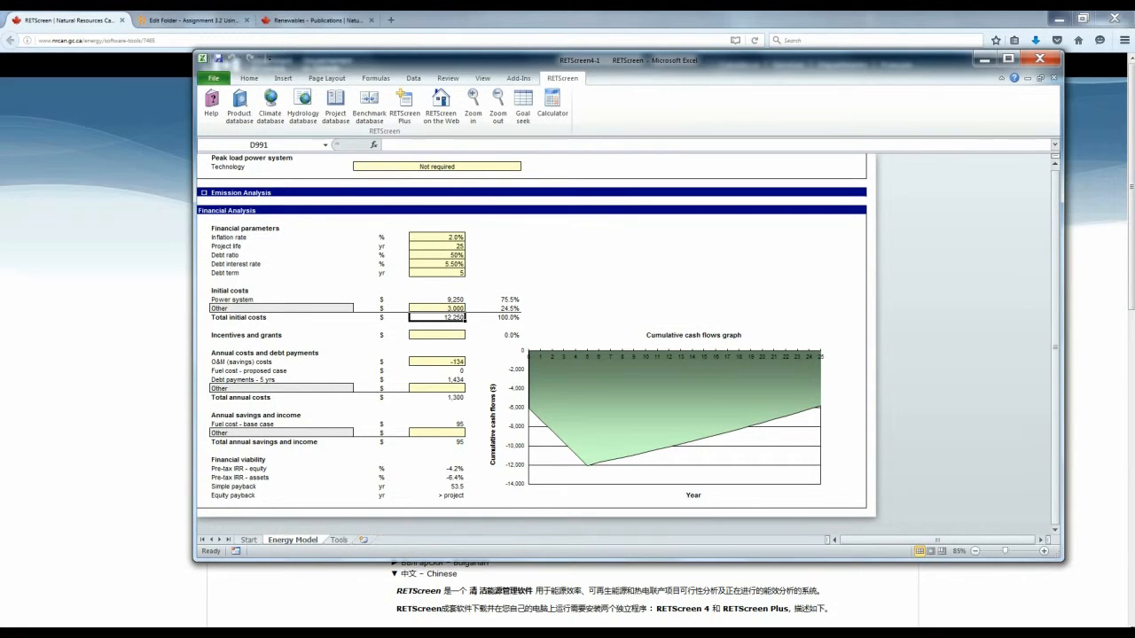
Set the annual O&M (savings) costs to $0
click(437, 362)
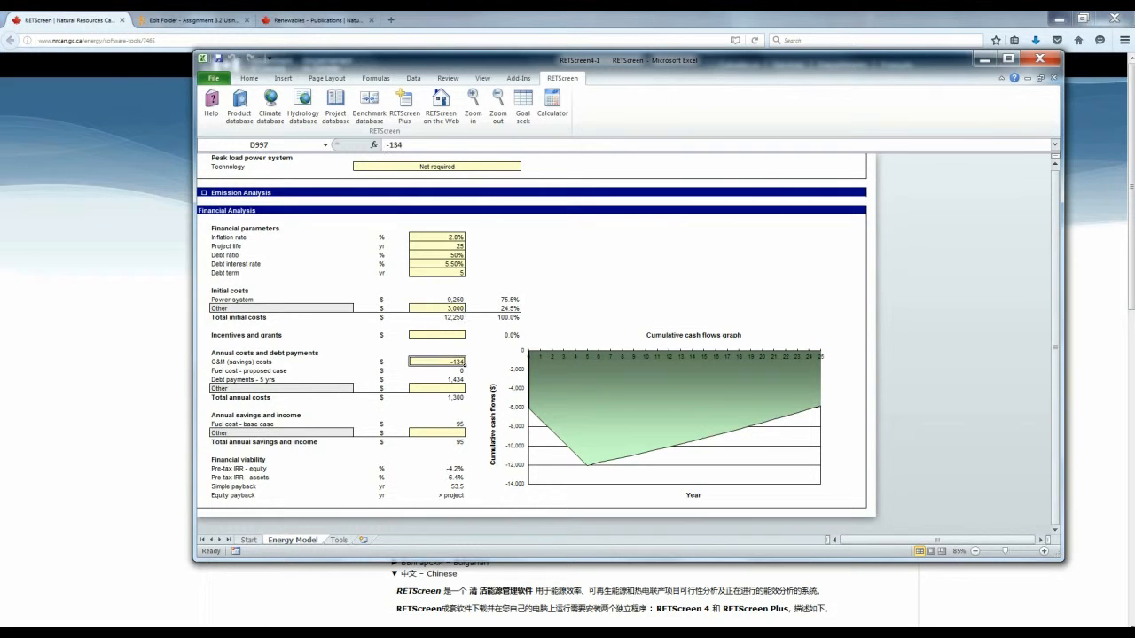
text(0)
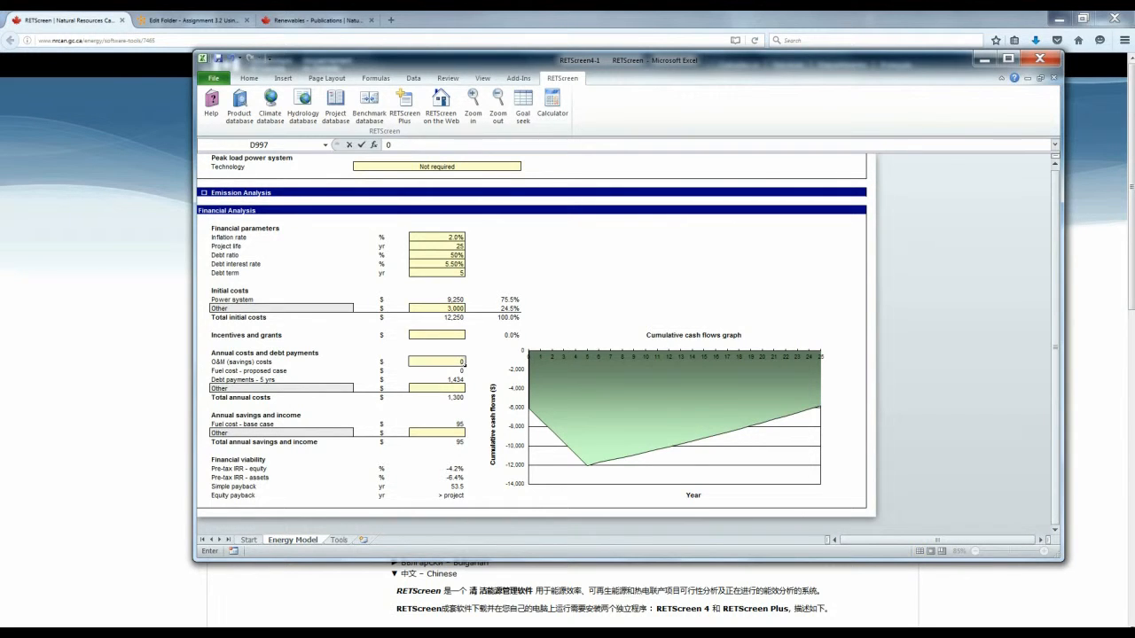
click(494, 390)
click(437, 344)
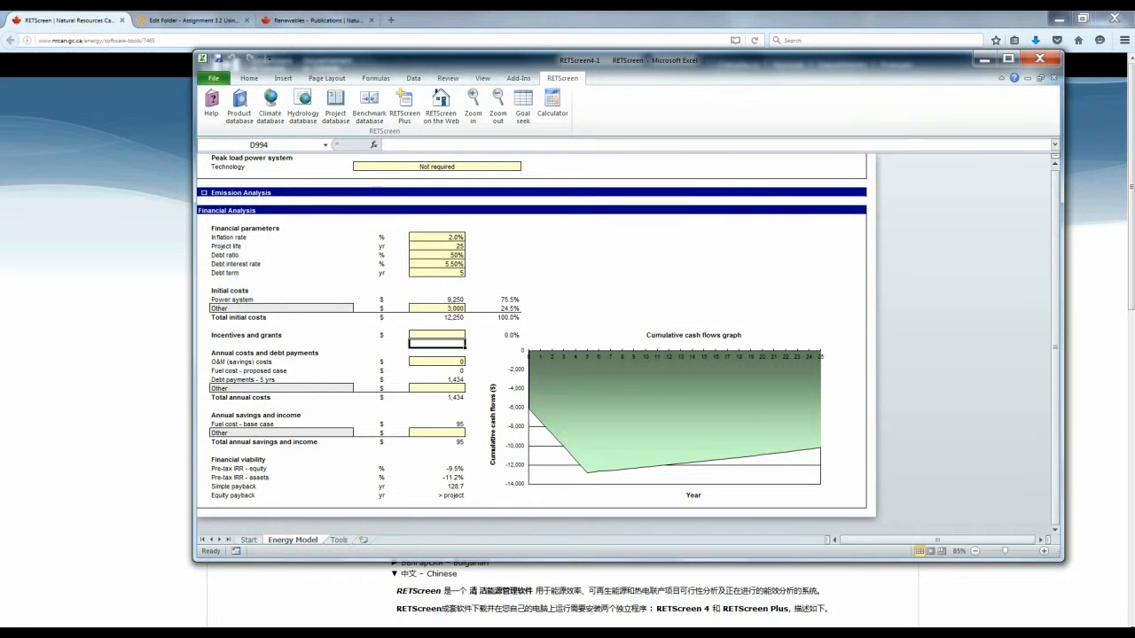
click(437, 318)
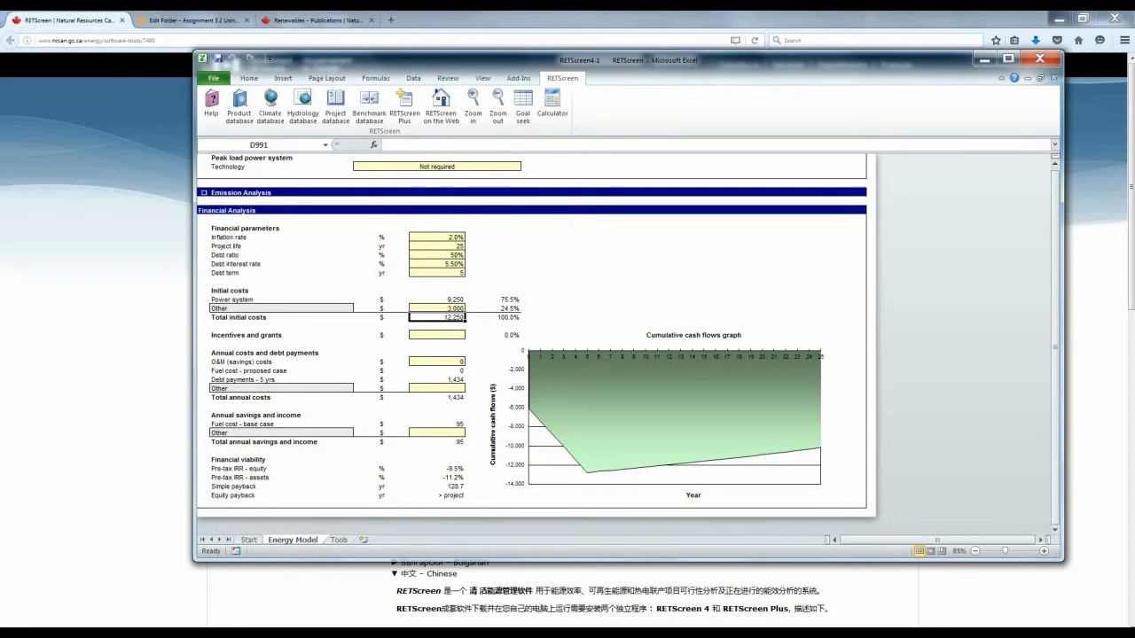
Enter the annual O&M (savings) costs as a yearly saving calculated from -34*12
click(461, 362)
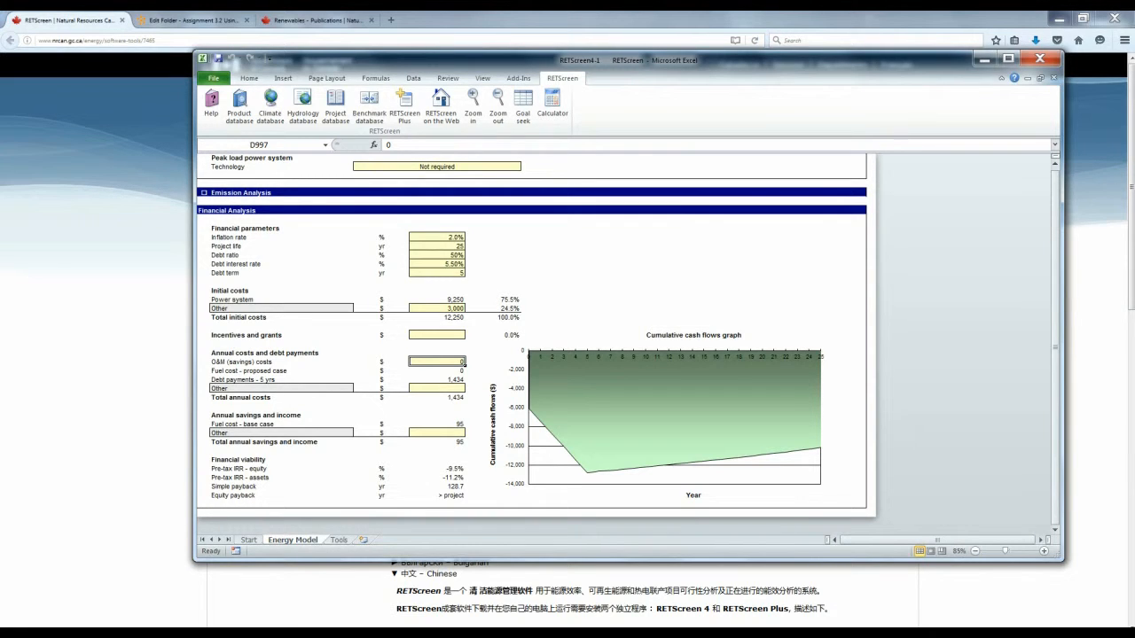
text(-)
text(34)
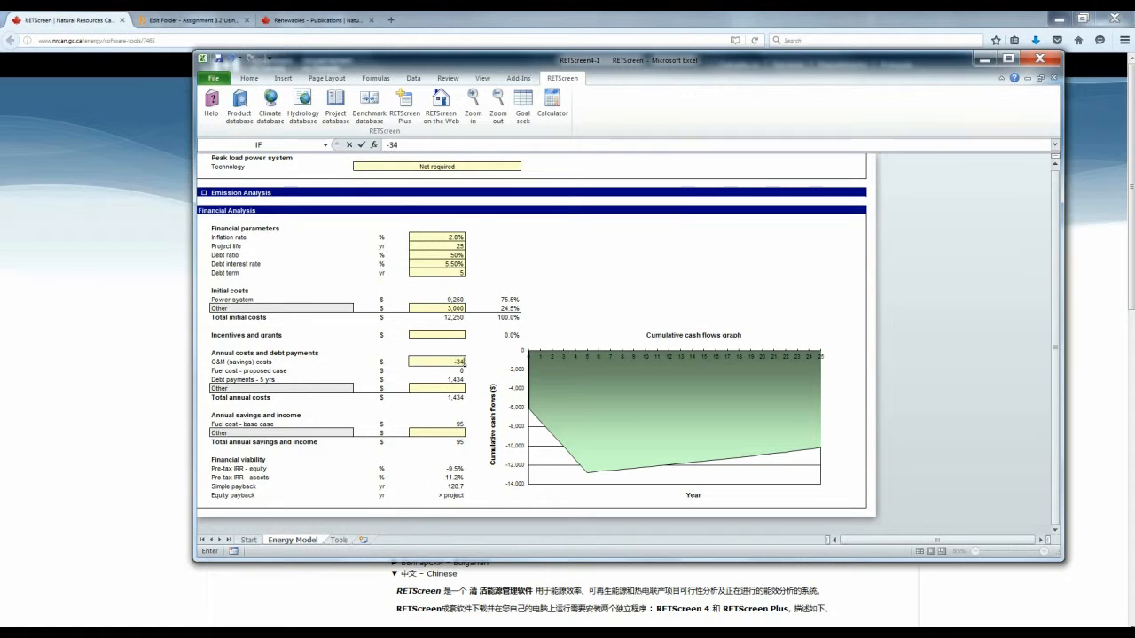
text(*12)
key(Return)
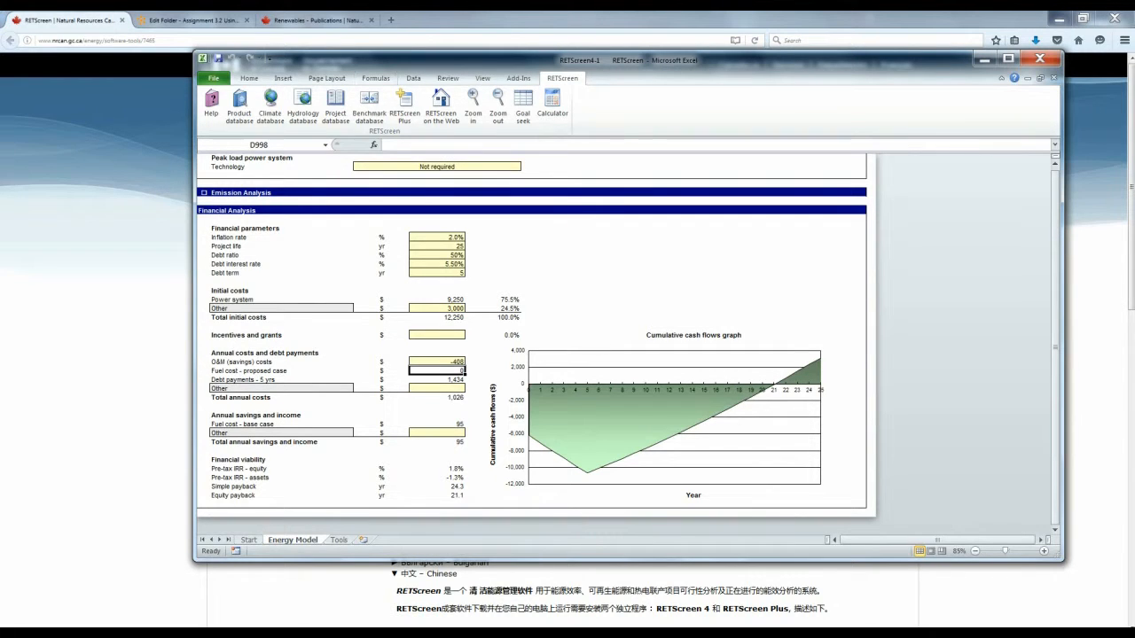
Try an amount of $14,210 for the incentives and grants
click(436, 335)
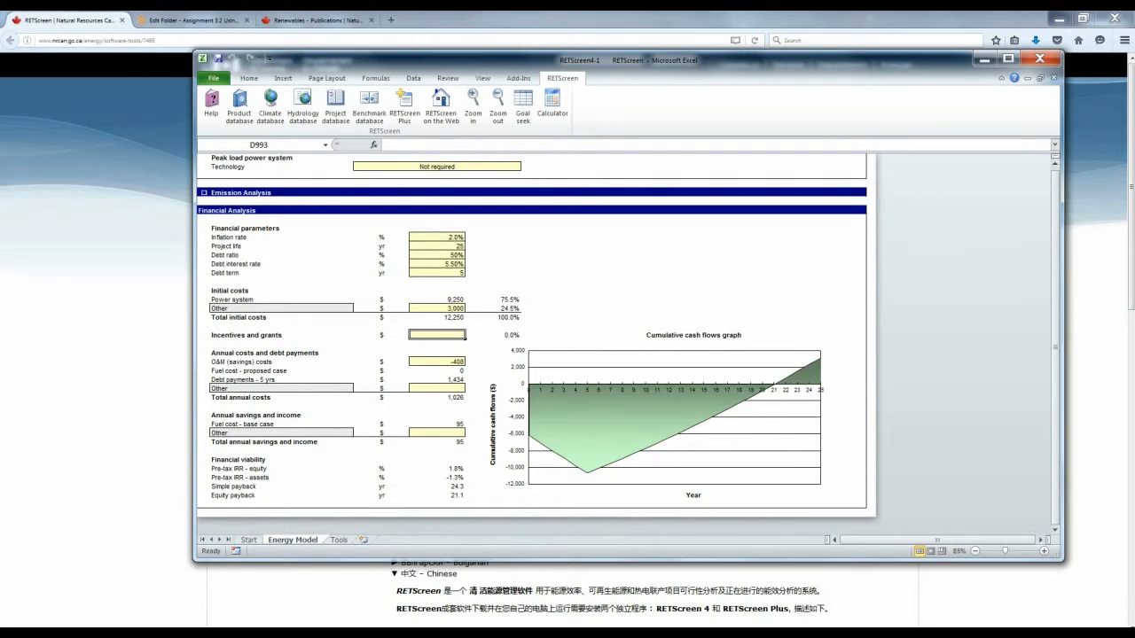
click(436, 318)
click(437, 335)
text(14)
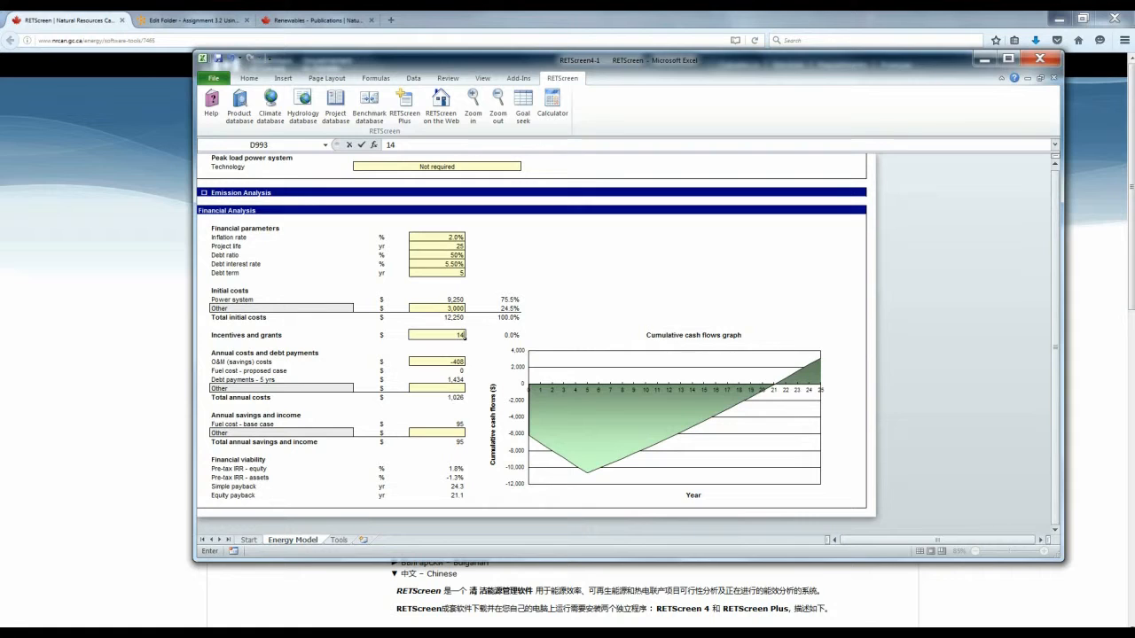
text(210)
key(Return)
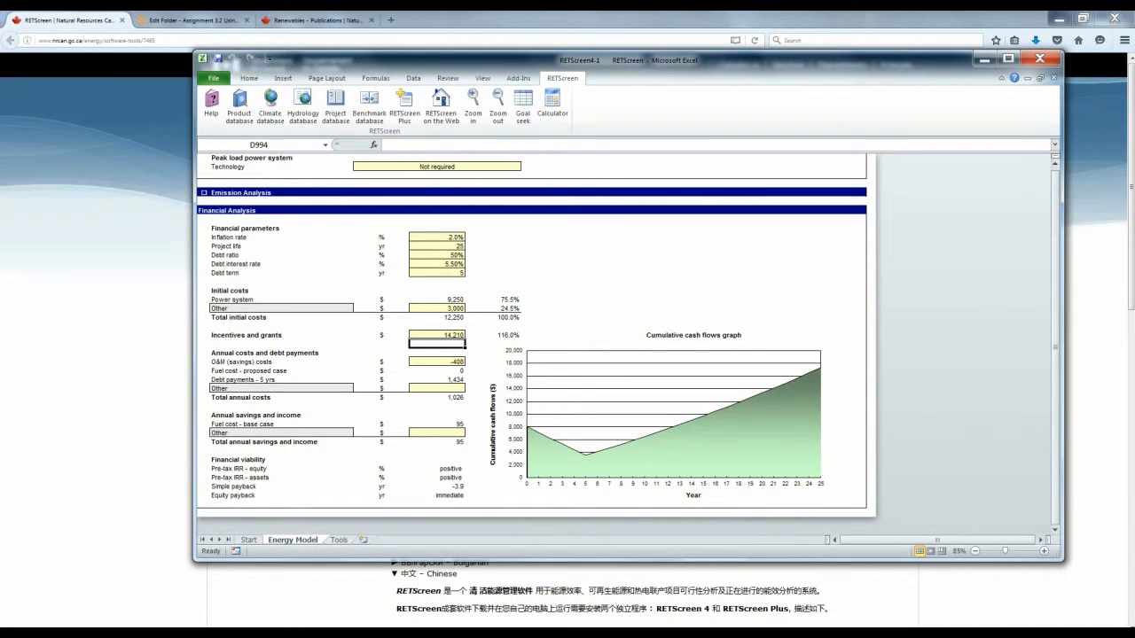
Set the incentives and grants amount to $0
click(436, 335)
text(0)
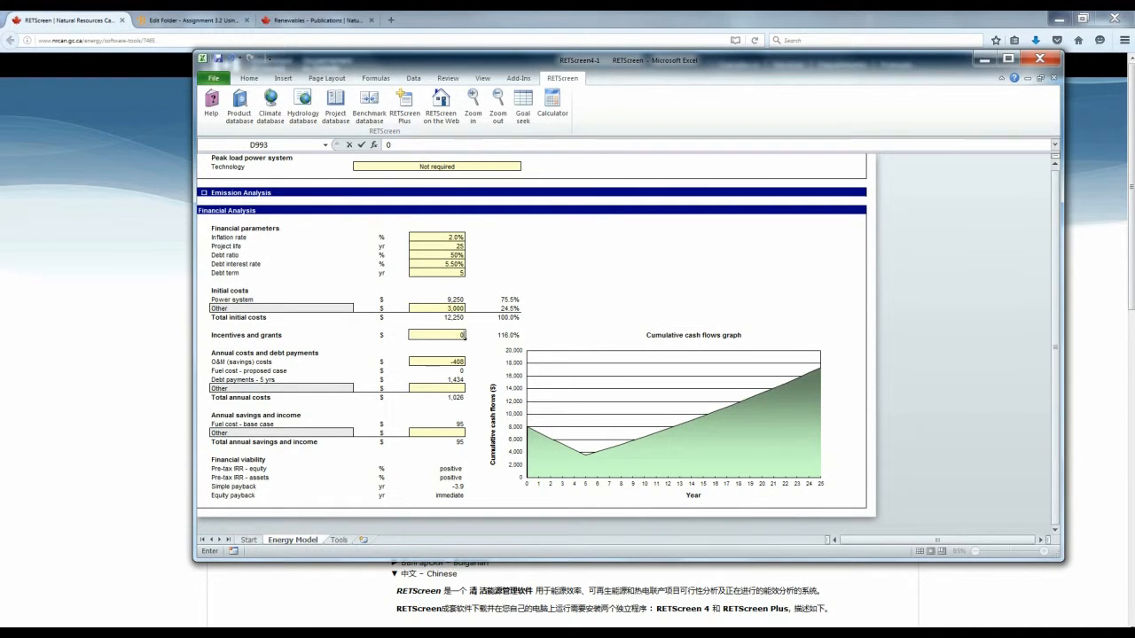
key(Return)
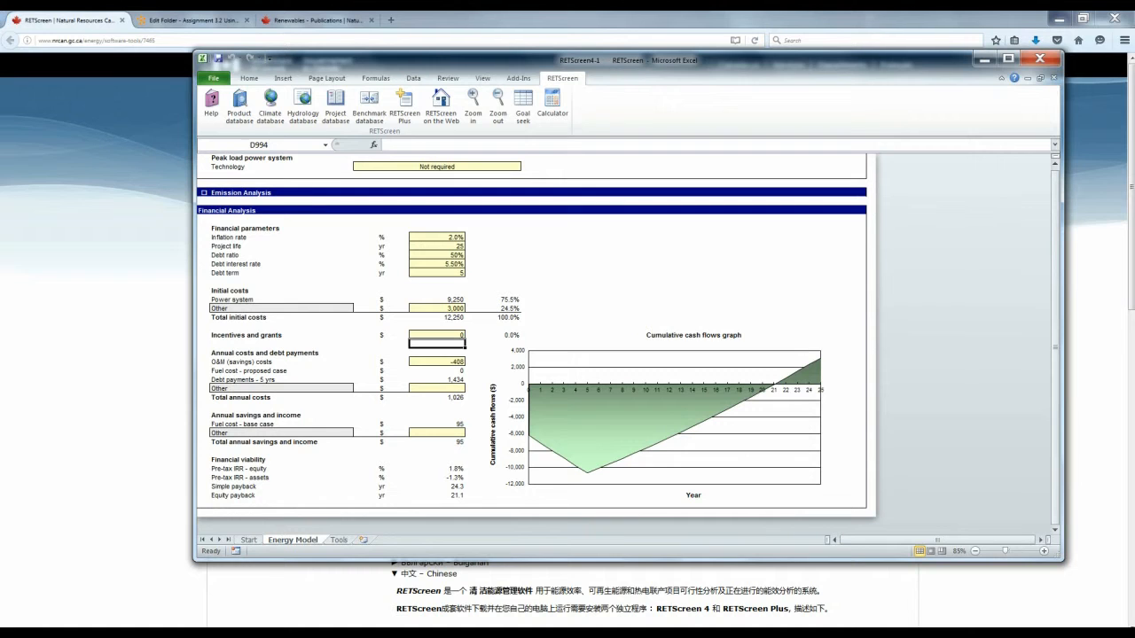
Check the file types offered for saving the project under another name, and leave without saving
scroll(532, 346, up, 15)
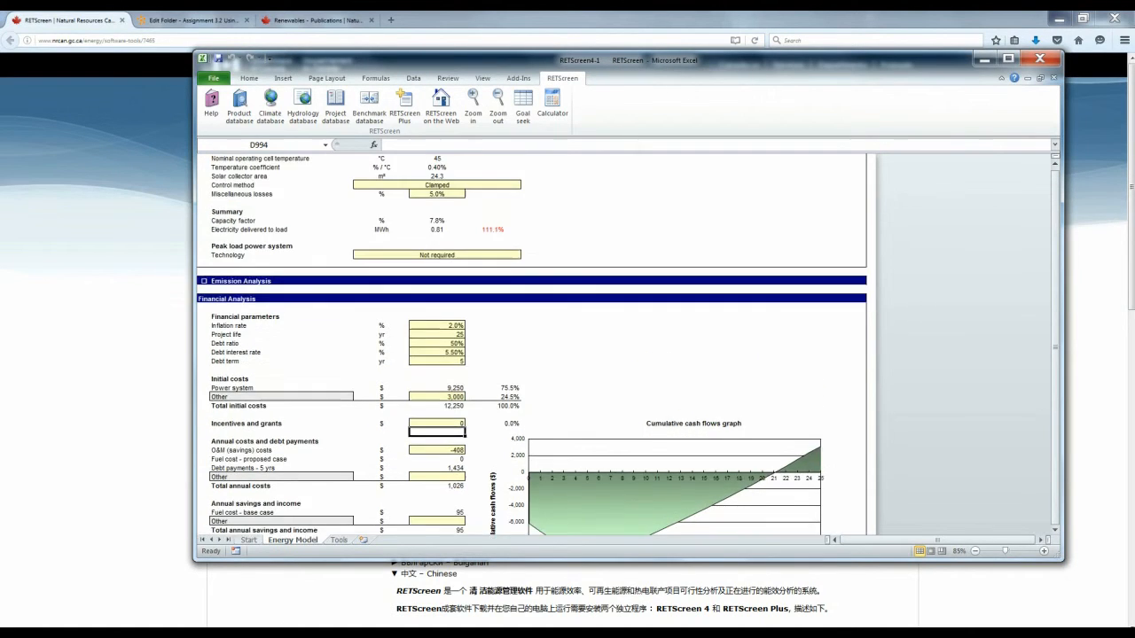
scroll(532, 346, up, 15)
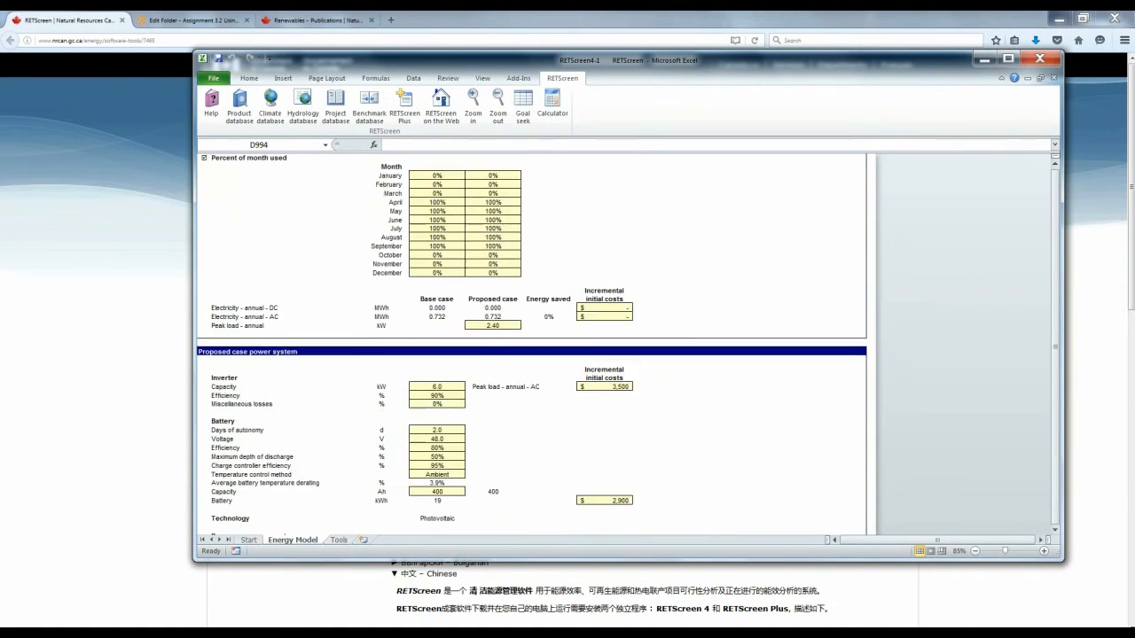
scroll(532, 346, up, 1)
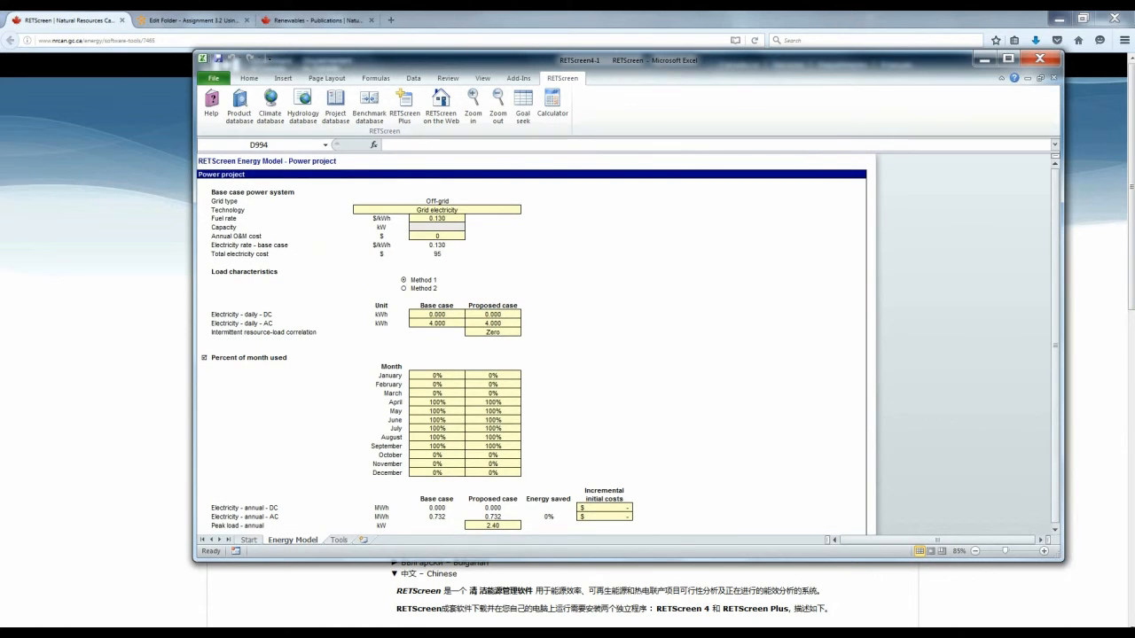
click(213, 78)
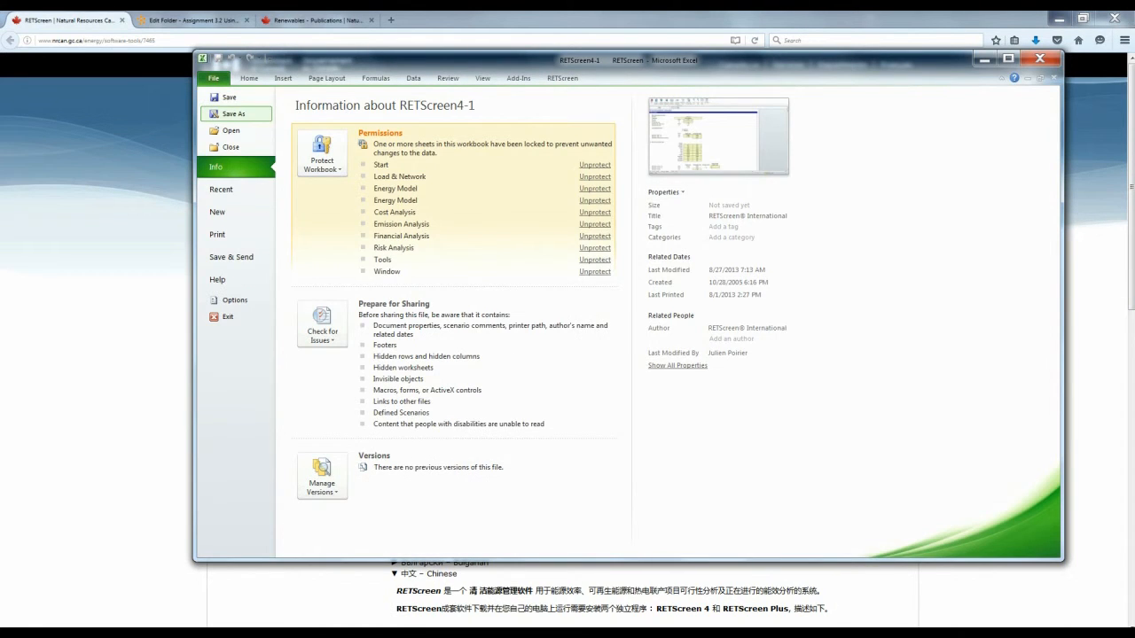
click(234, 113)
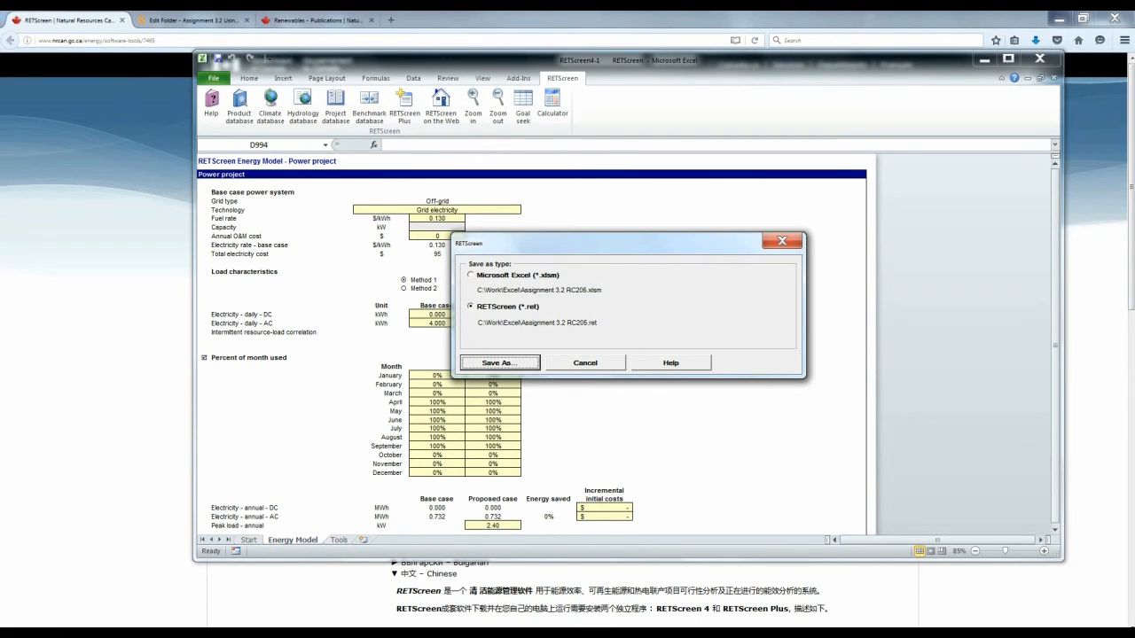
click(585, 363)
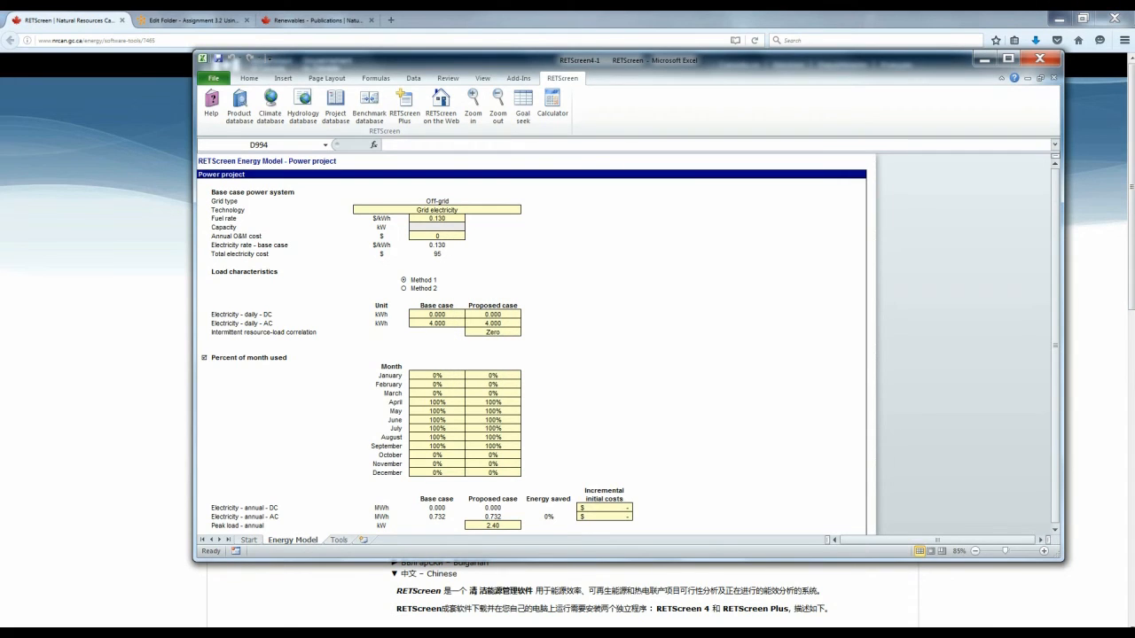